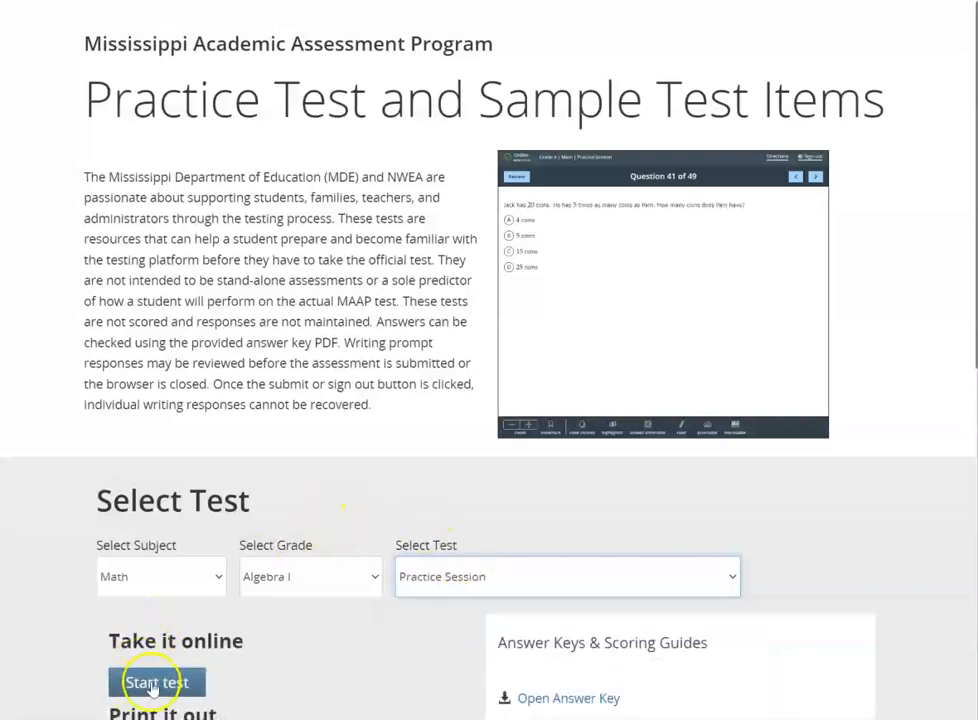
Start the online Algebra I math Practice Session and go to question 17 from the question review.
{"action": "left_click", "coordinate": [152, 685]}
{"action": "left_click", "coordinate": [745, 490]}
{"action": "left_click", "coordinate": [716, 261]}
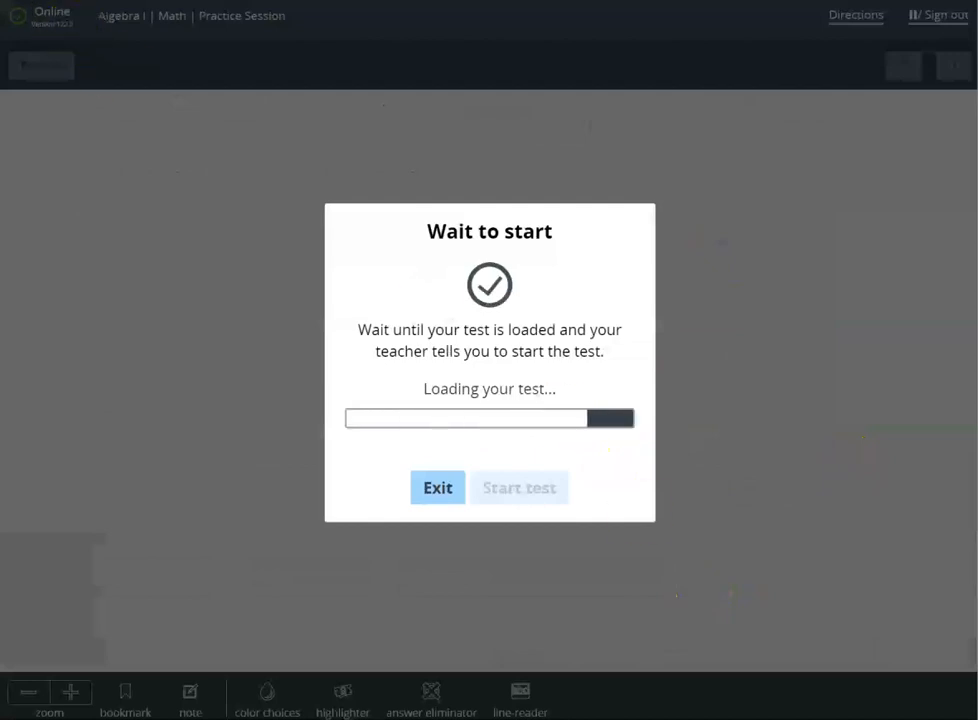
{"action": "left_click", "coordinate": [517, 454]}
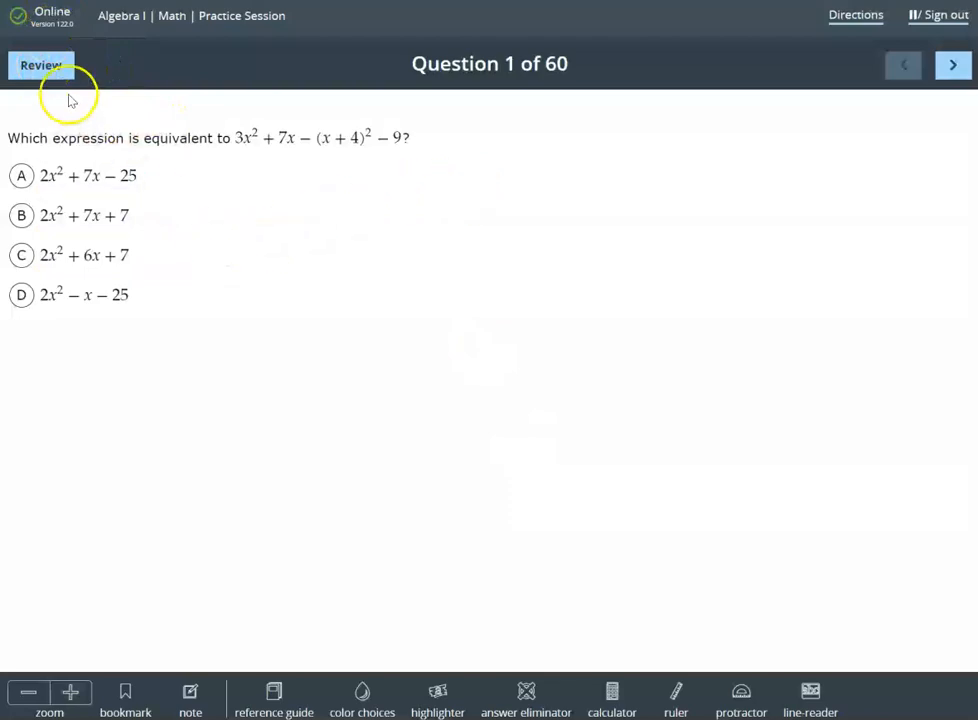
{"action": "left_click", "coordinate": [43, 65]}
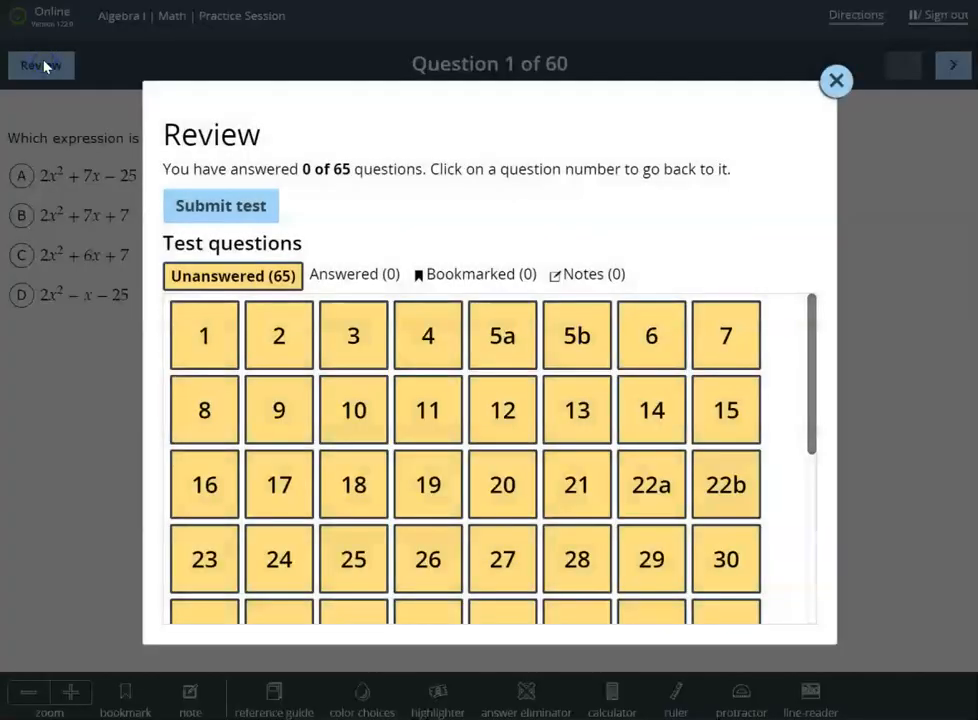
{"action": "left_click", "coordinate": [284, 489]}
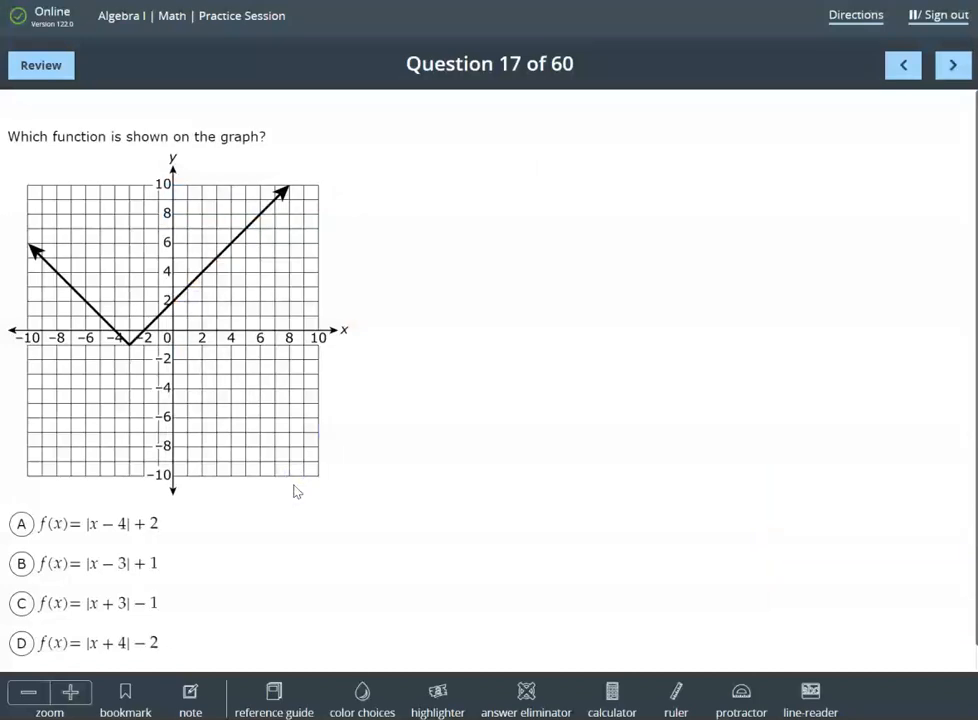
Open the Desmos calculator, place it beside the question's graph and enlarge it.
{"action": "left_click", "coordinate": [621, 700]}
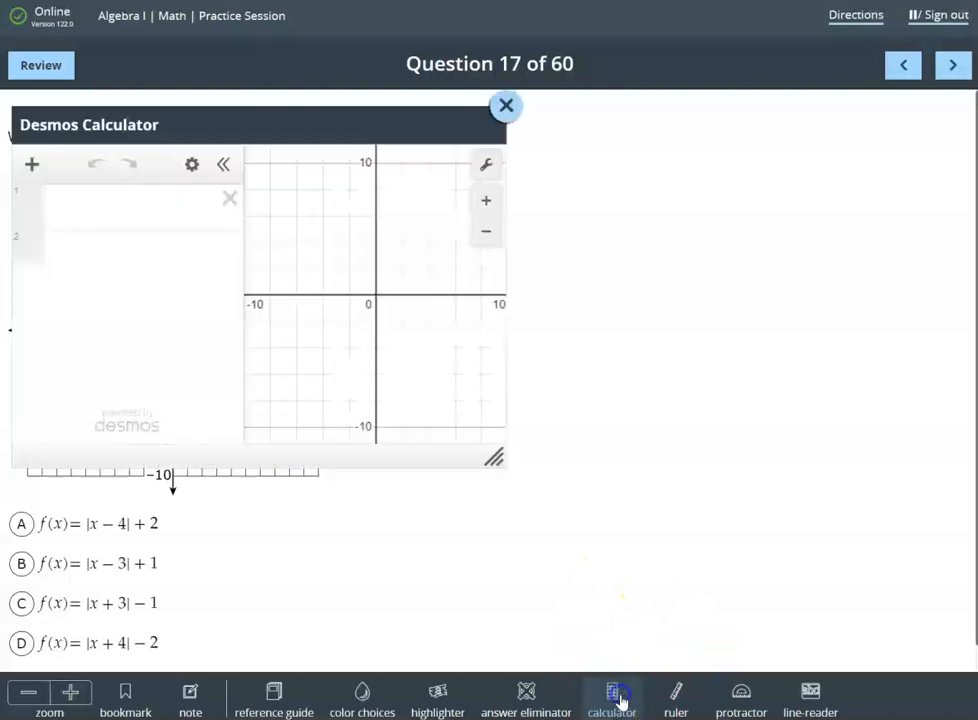
{"action": "left_click_drag", "start_coordinate": [332, 135], "coordinate": [663, 163]}
{"action": "left_click_drag", "start_coordinate": [827, 487], "coordinate": [945, 623]}
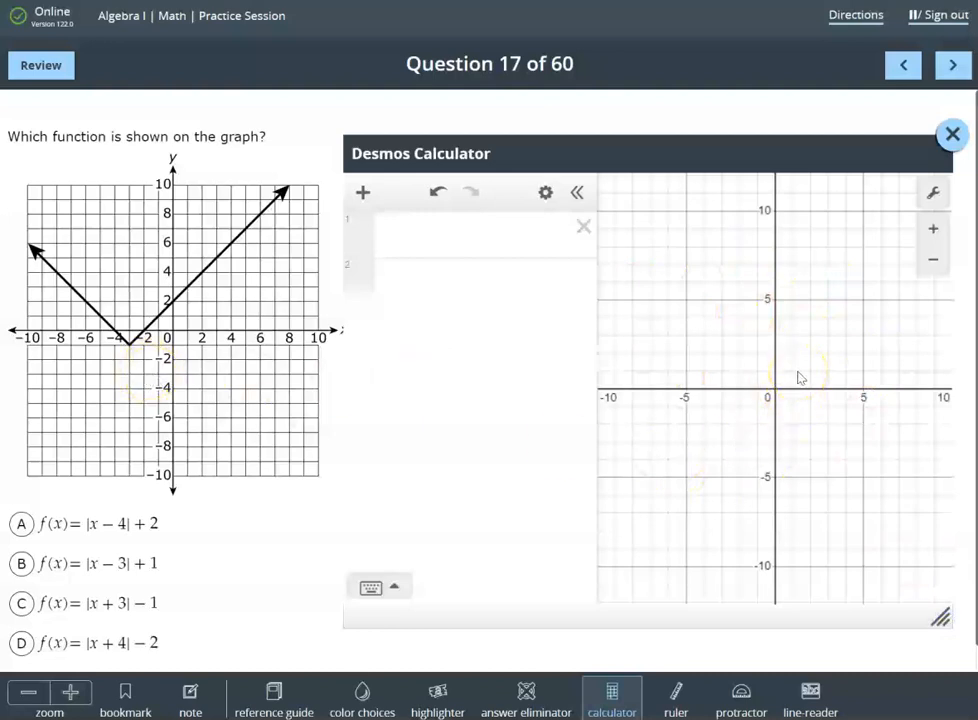
Graph answer option A in the calculator by entering f(x) = |x − 4| + 2.
{"action": "left_click", "coordinate": [422, 241]}
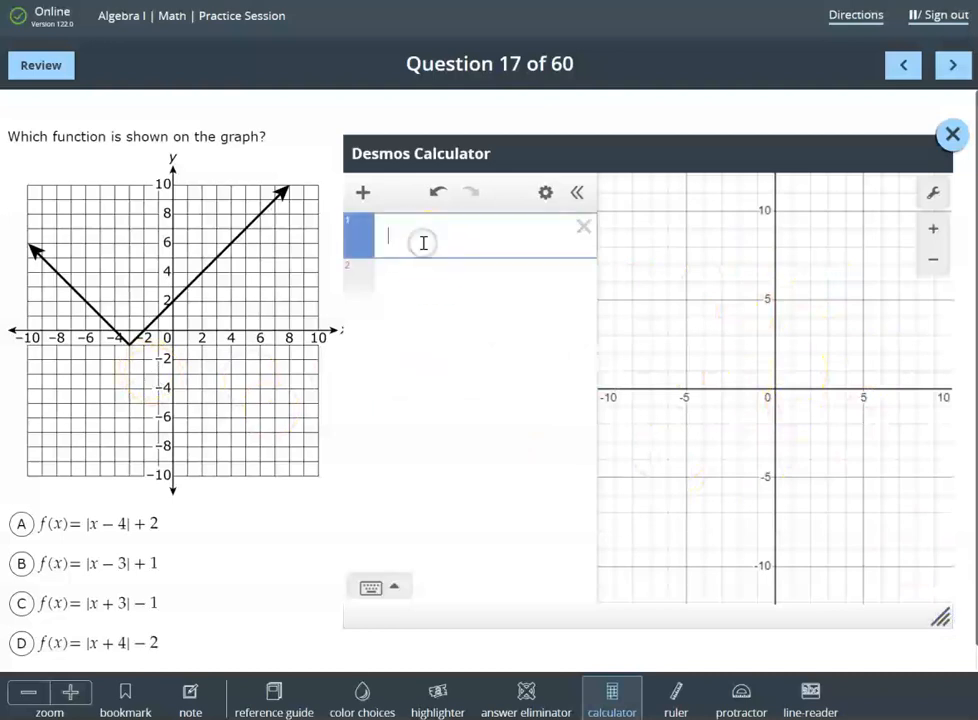
{"action": "type", "text": "f(x)"}
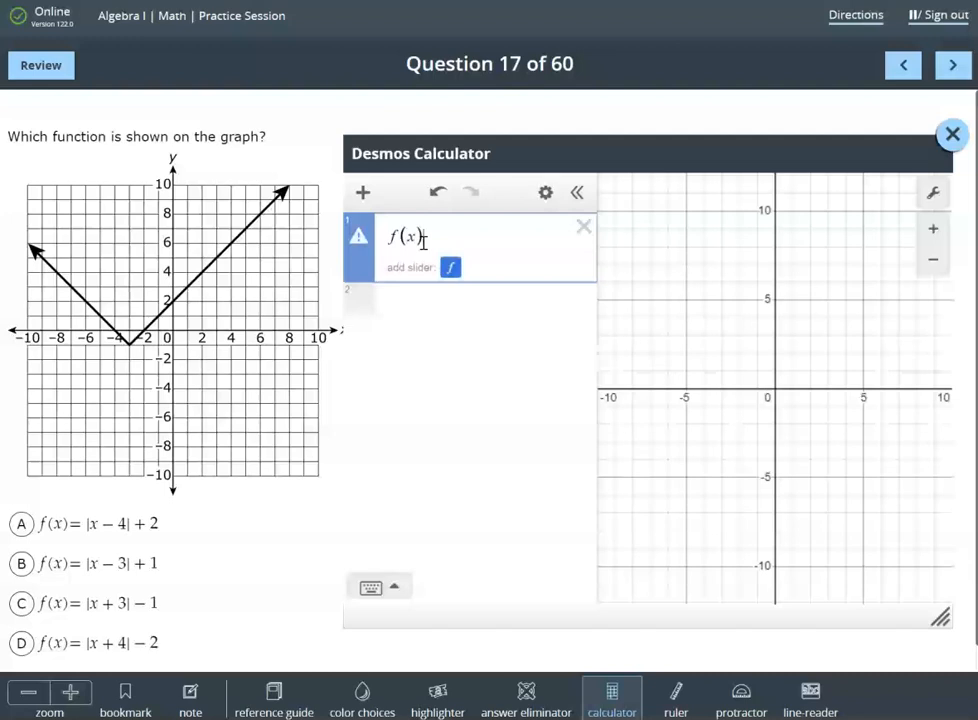
{"action": "type", "text": "="}
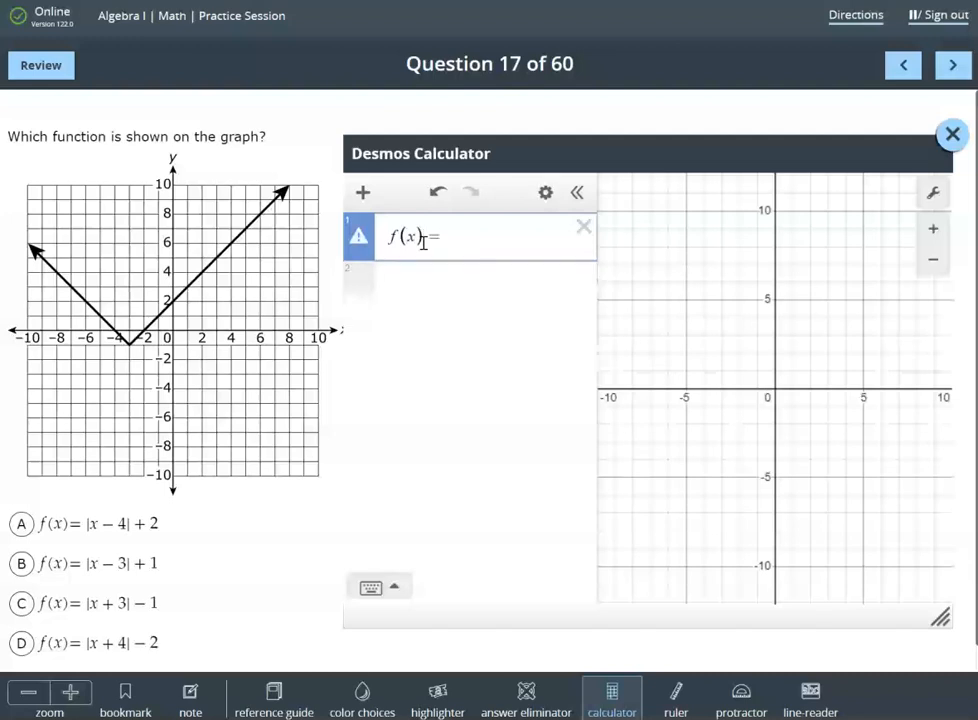
{"action": "type", "text": "|"}
{"action": "left_click", "coordinate": [371, 590]}
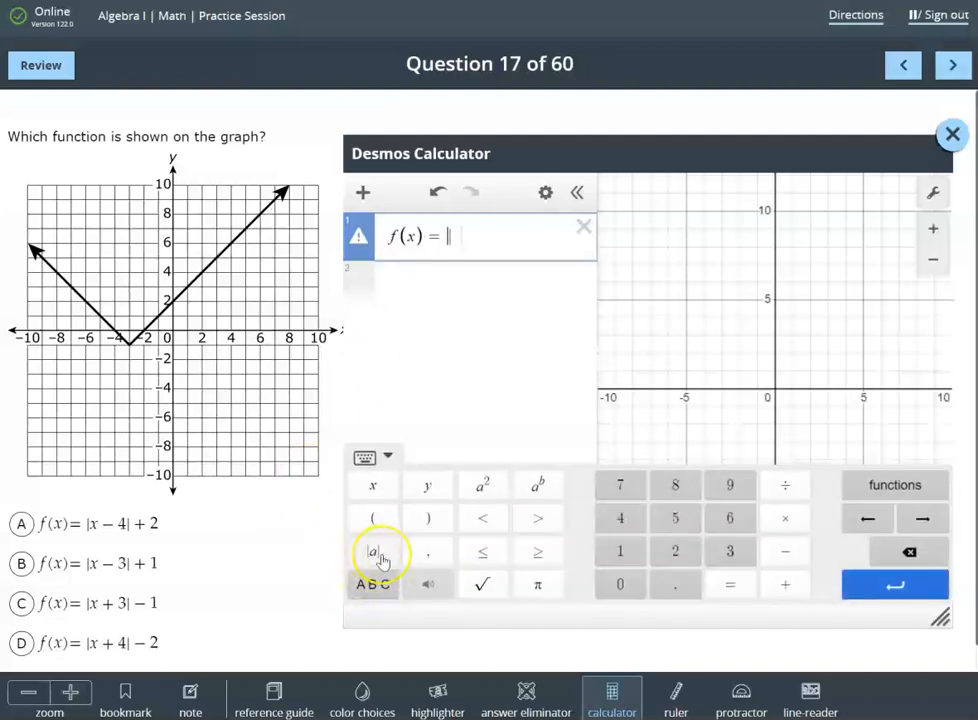
{"action": "left_click", "coordinate": [376, 457]}
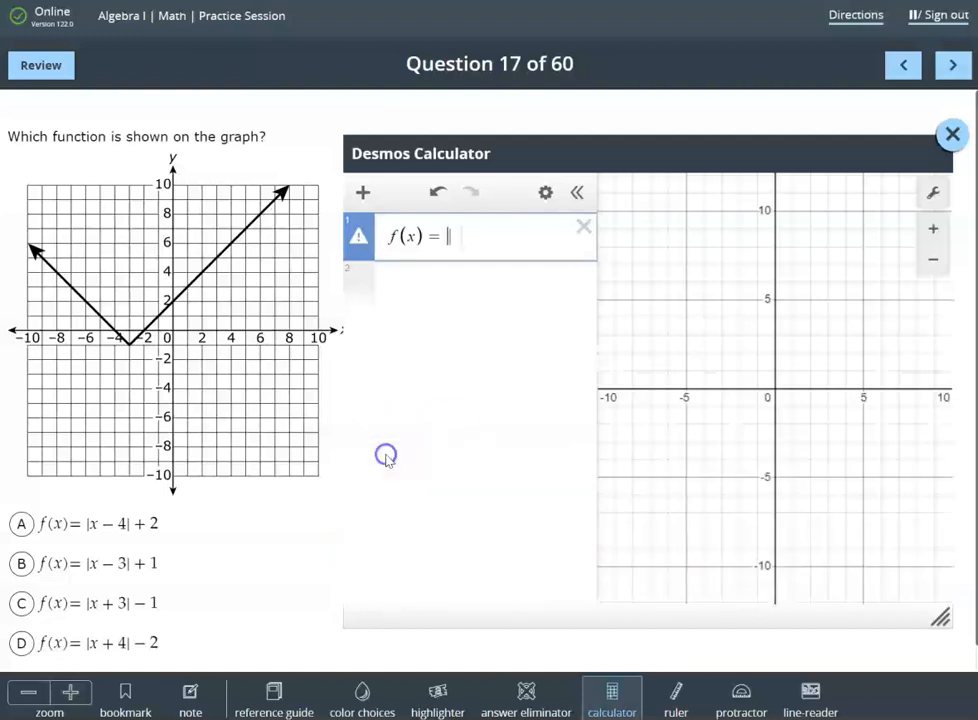
{"action": "type", "text": "|x-"}
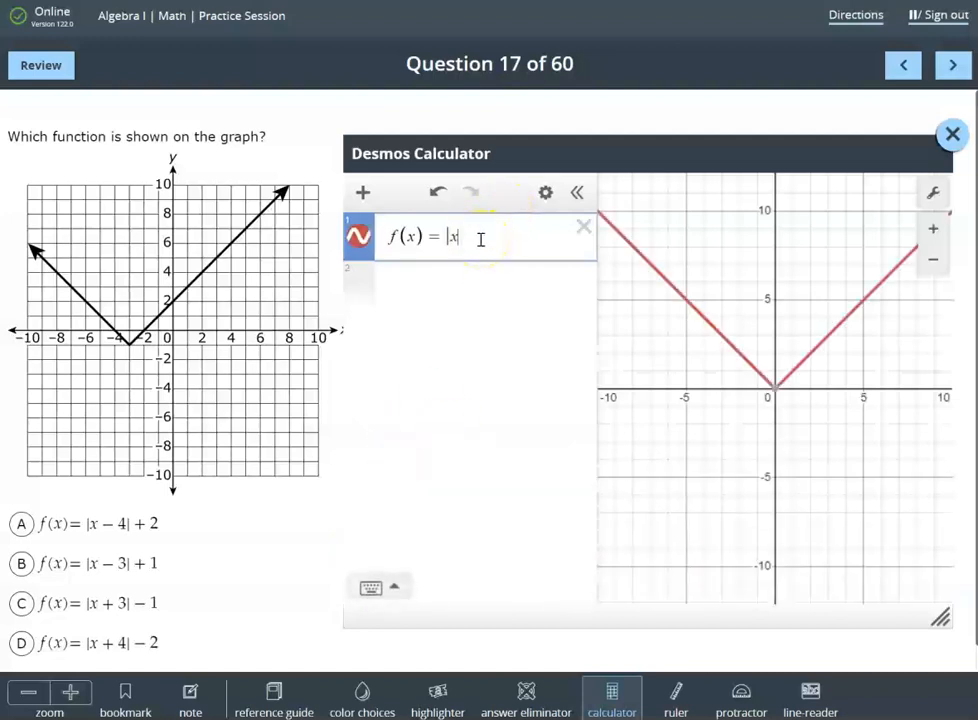
{"action": "type", "text": "4"}
{"action": "left_click", "coordinate": [489, 235]}
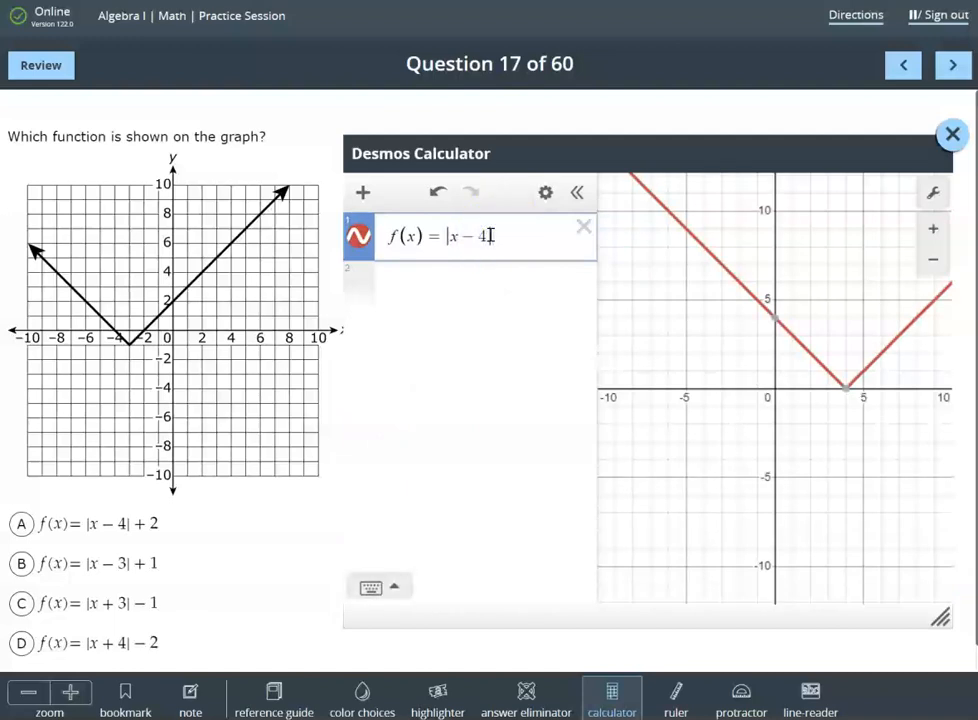
{"action": "type", "text": "+2"}
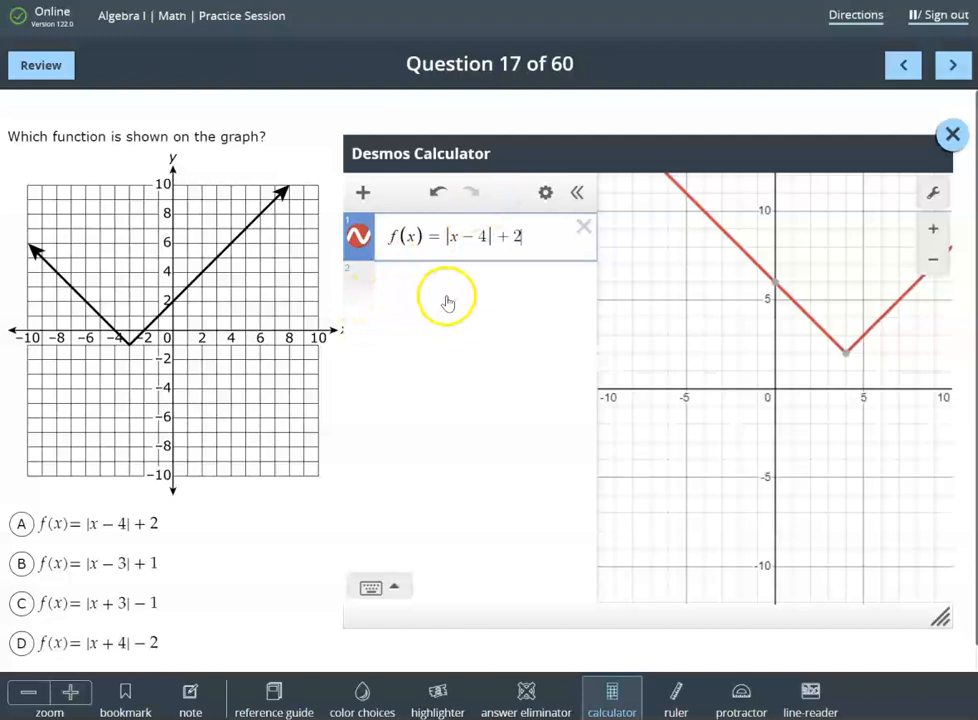
Edit the graphed function to match answer option B, f(x) = |x − 3| + 1.
{"action": "left_click", "coordinate": [482, 237]}
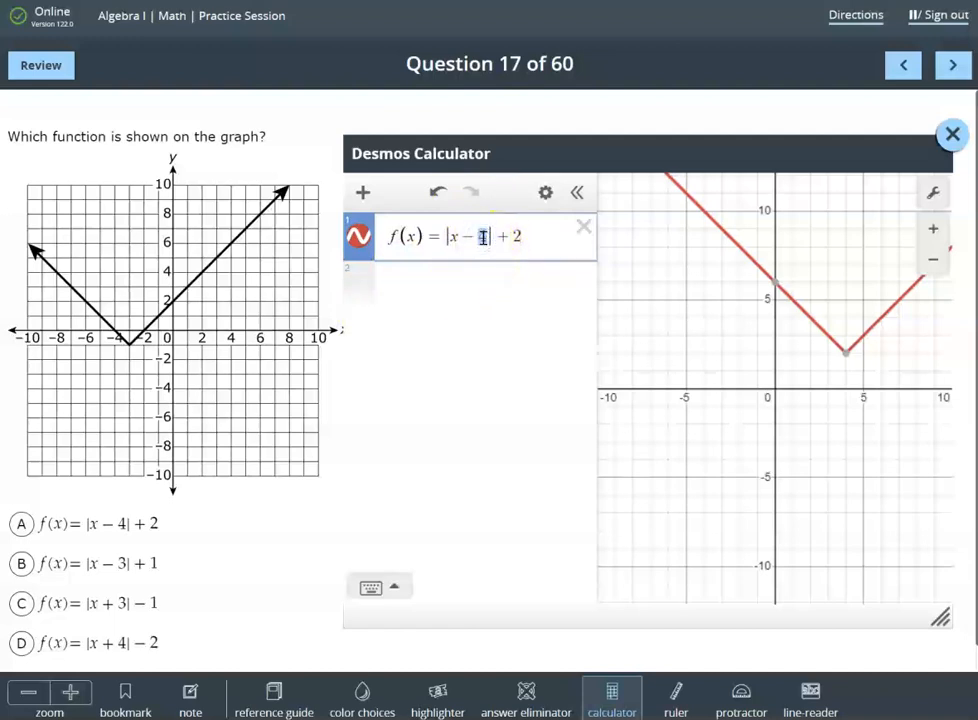
{"action": "key", "text": "BackSpace"}
{"action": "type", "text": "3"}
{"action": "left_click", "coordinate": [519, 236]}
{"action": "key", "text": "BackSpace"}
{"action": "type", "text": "1"}
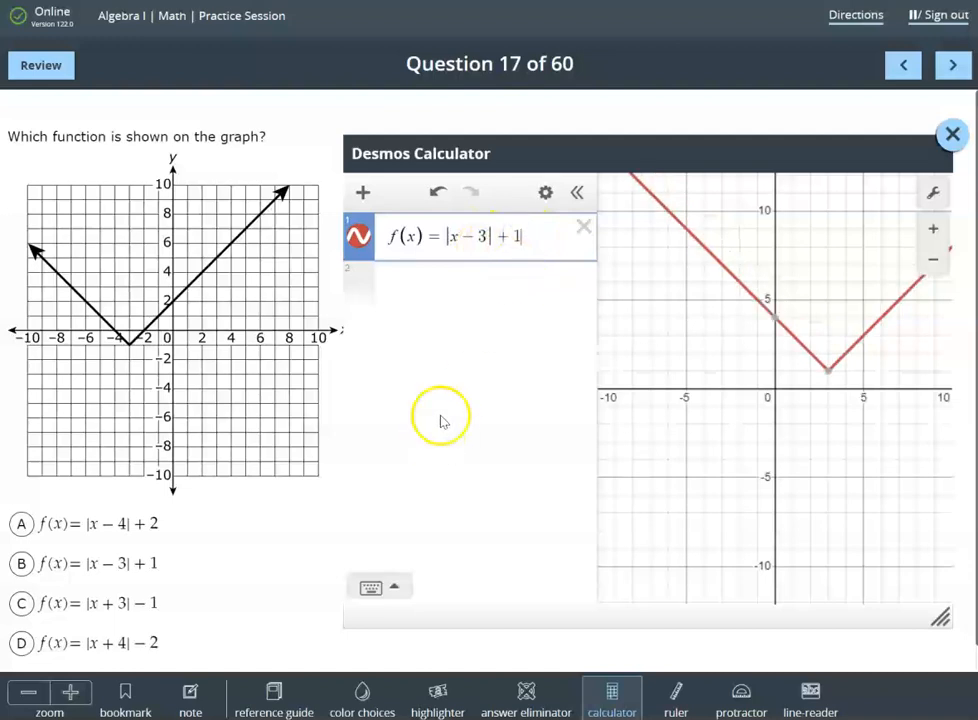
Change both signs in the graphed function to match answer option C, f(x) = |x + 3| − 1.
{"action": "left_click", "coordinate": [465, 238]}
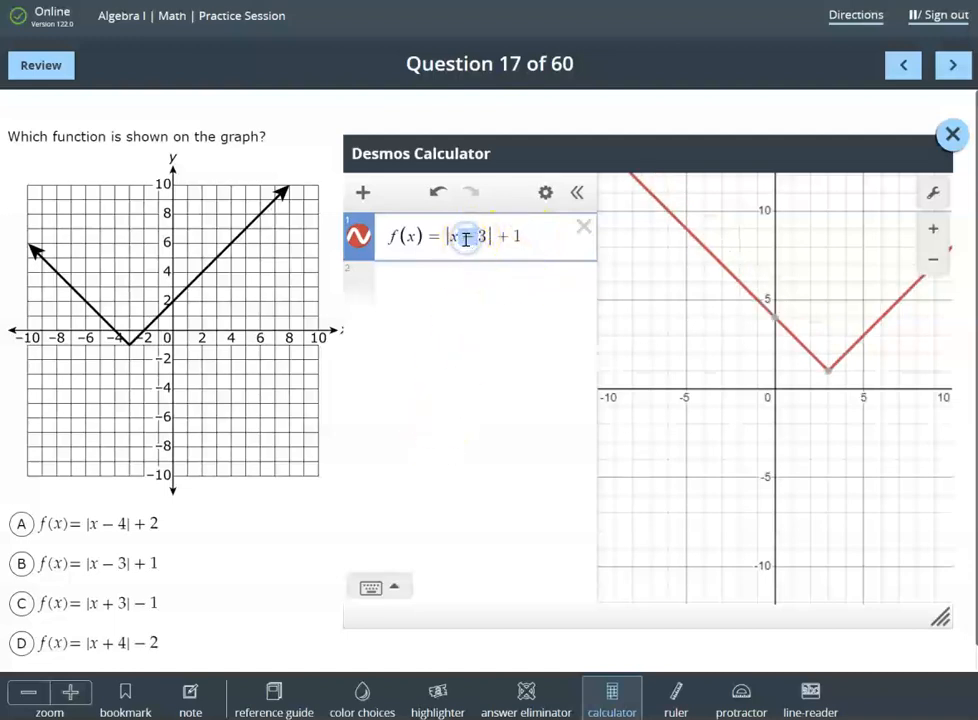
{"action": "key", "text": "BackSpace"}
{"action": "type", "text": "+"}
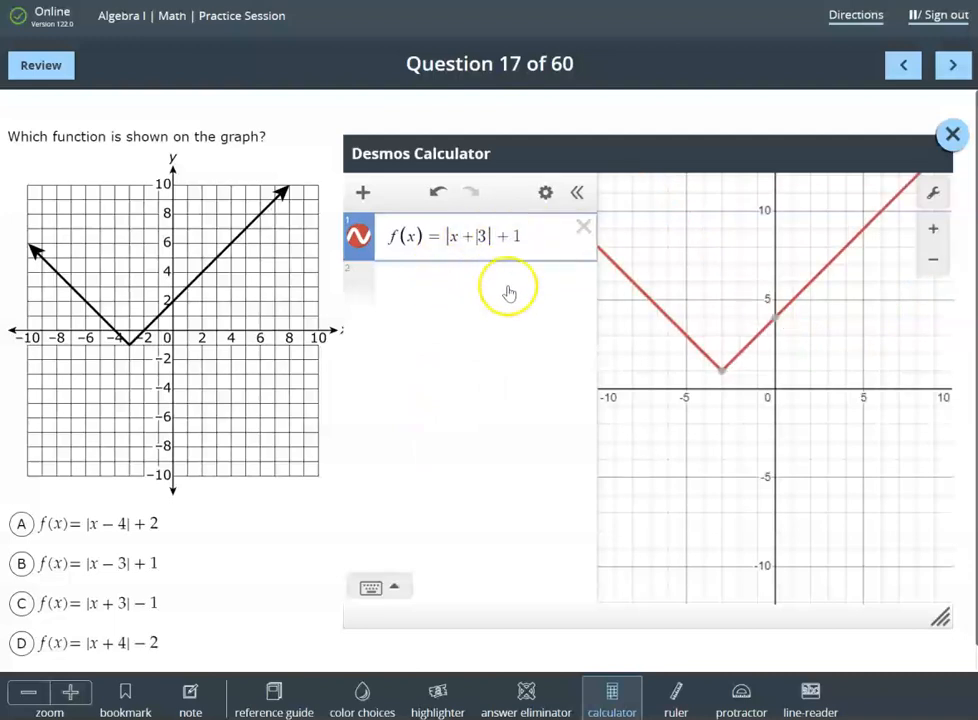
{"action": "left_click", "coordinate": [505, 235]}
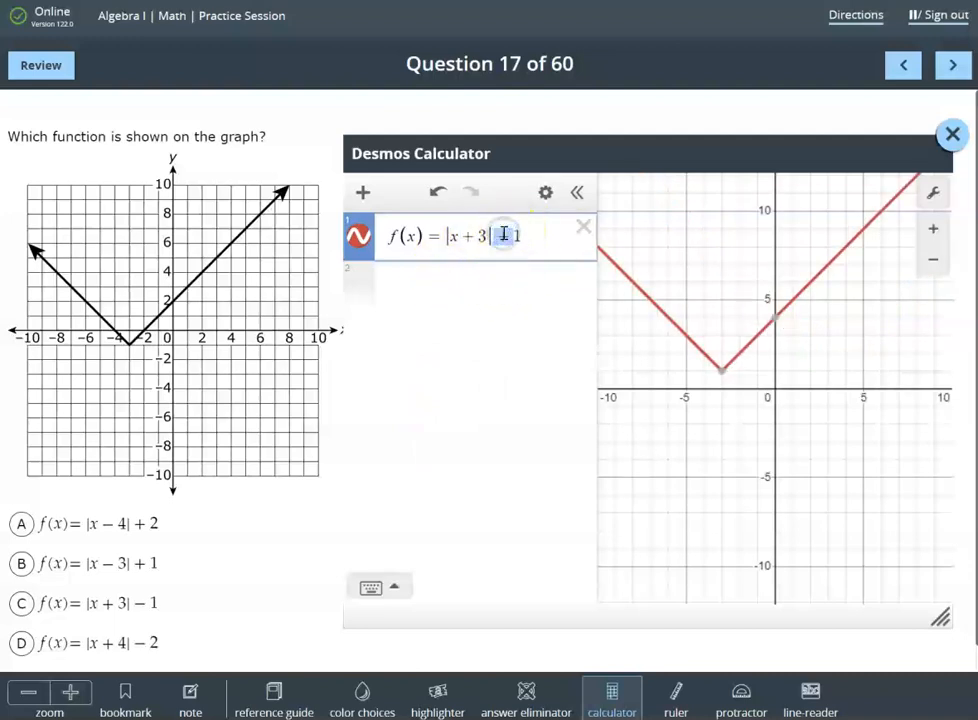
{"action": "key", "text": "BackSpace"}
{"action": "type", "text": "-"}
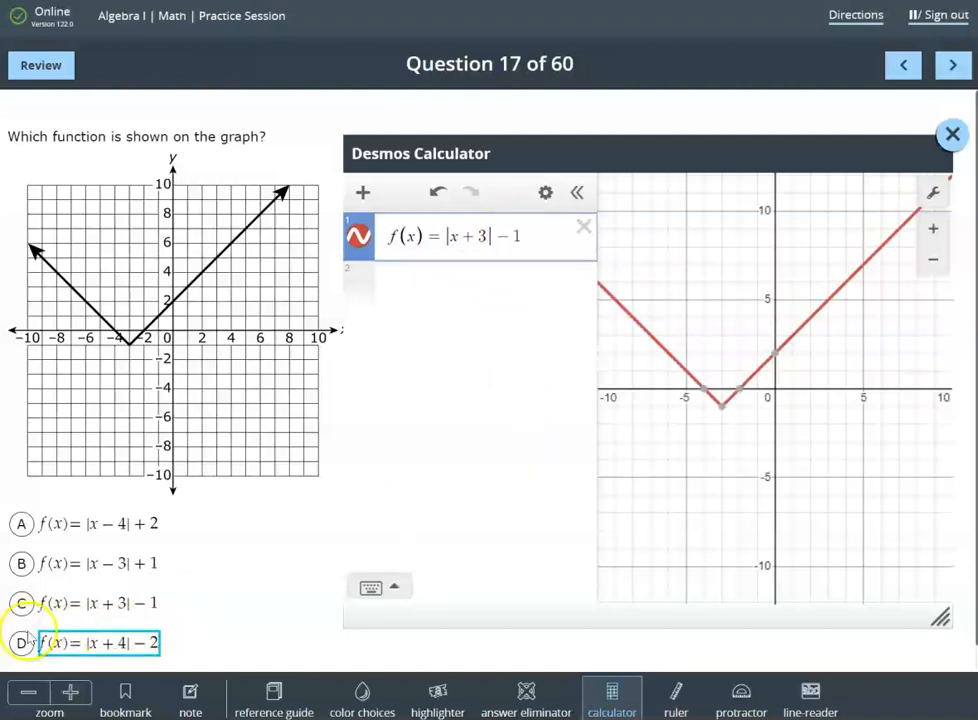
Choose answer C for question 17 and advance to question 18.
{"action": "left_click", "coordinate": [21, 604]}
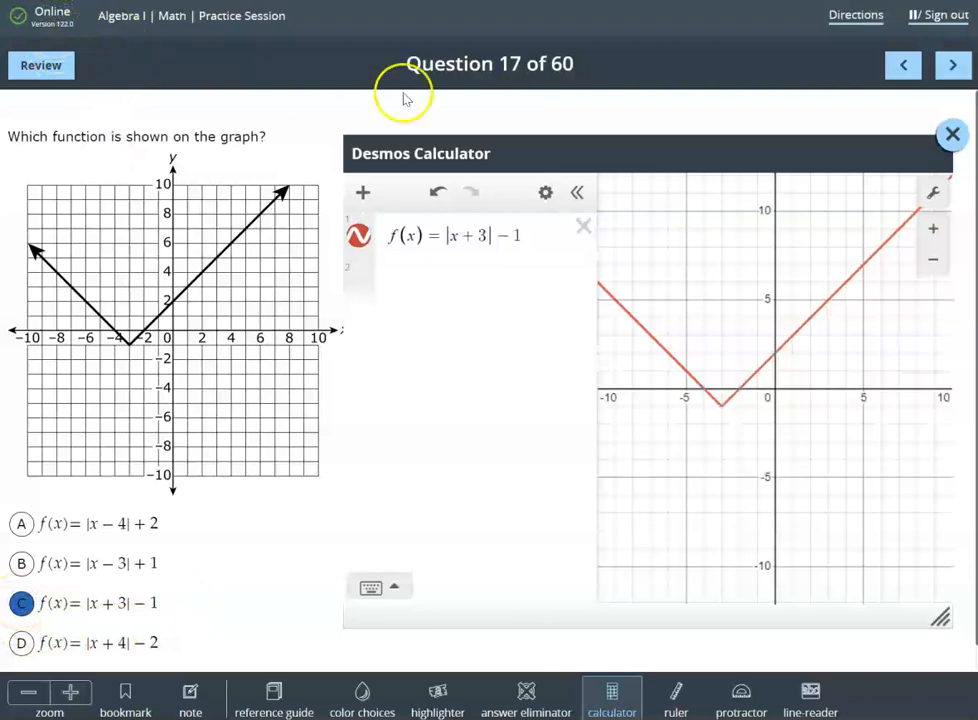
{"action": "left_click", "coordinate": [954, 64]}
{"action": "left_click", "coordinate": [565, 339]}
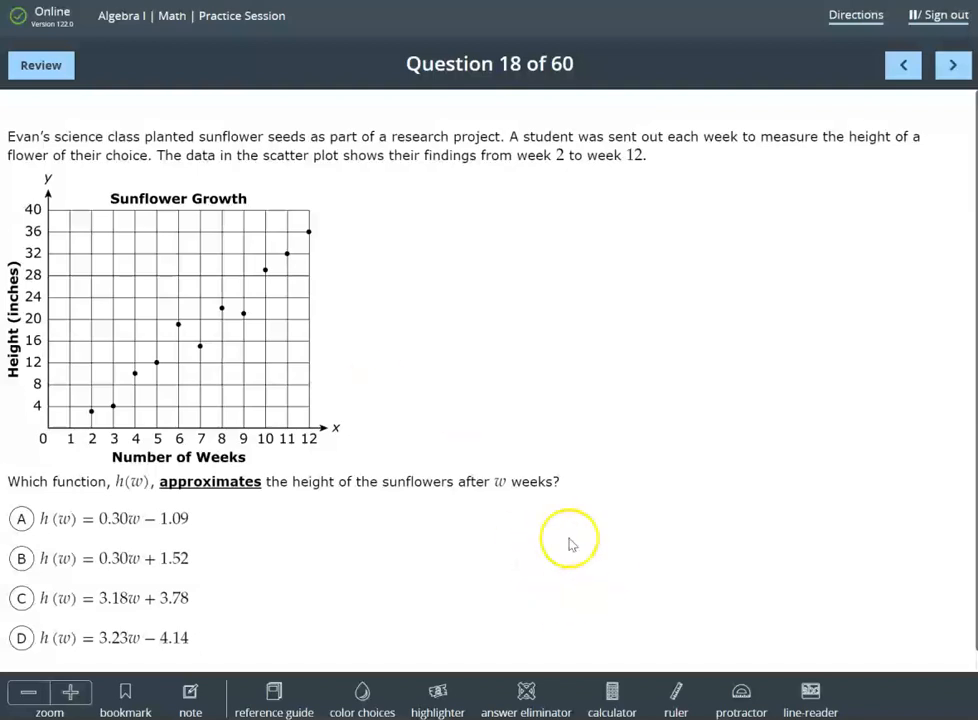
Open the Desmos calculator for question 18, move it beside the scatter plot and enlarge it.
{"action": "left_click", "coordinate": [612, 690]}
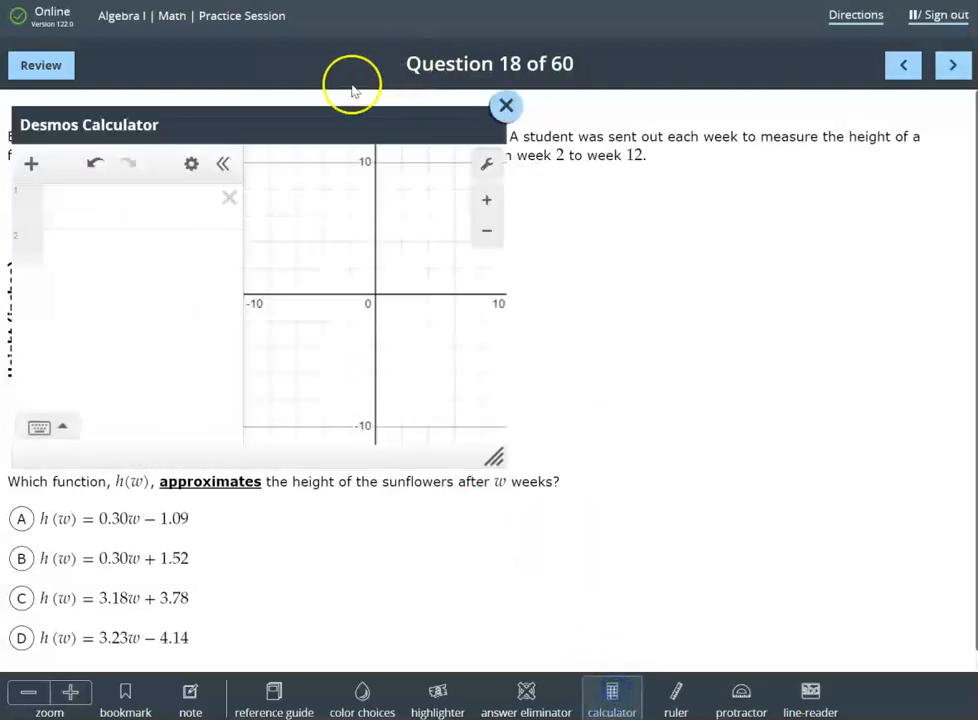
{"action": "left_click_drag", "start_coordinate": [299, 116], "coordinate": [622, 181]}
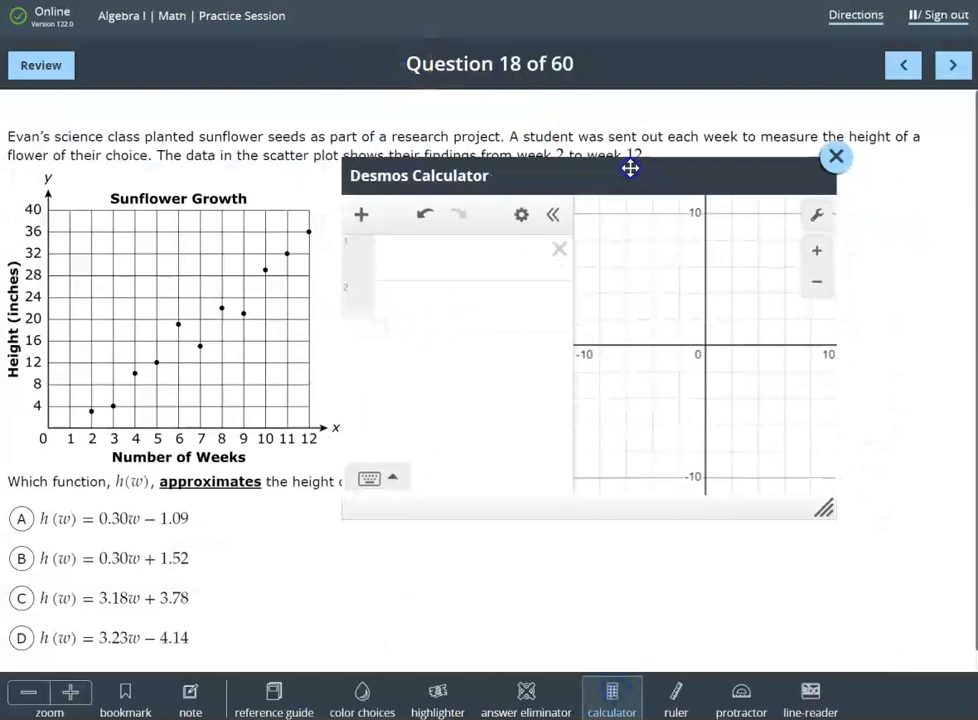
{"action": "left_click_drag", "start_coordinate": [824, 510], "coordinate": [935, 650]}
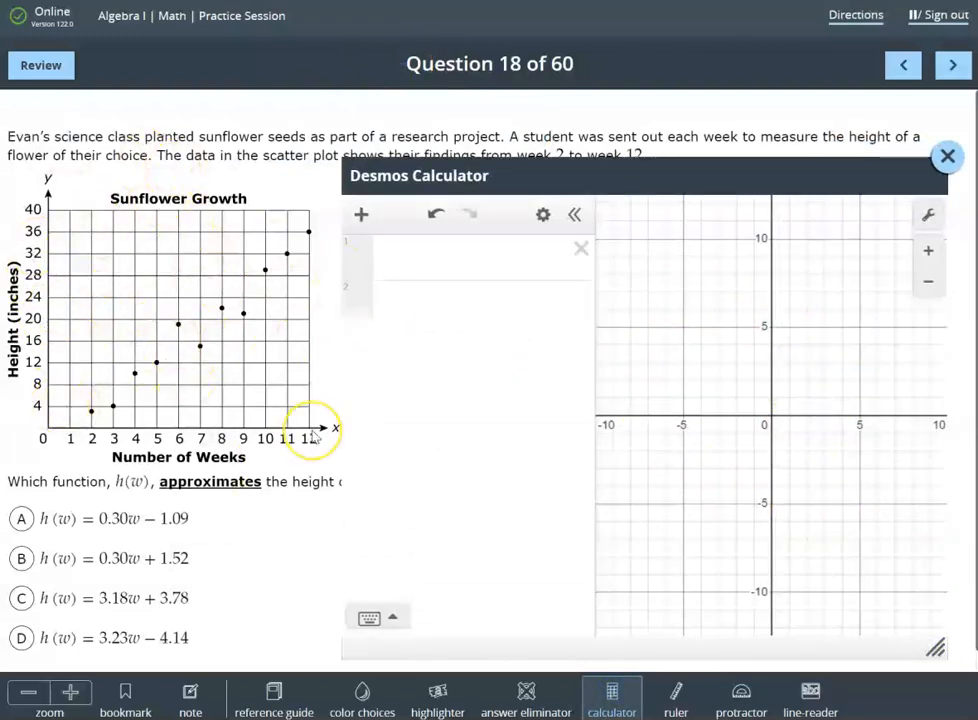
In the graph settings, label the x-axis "number of weeks, x" and set its step to 1.
{"action": "left_click", "coordinate": [928, 216]}
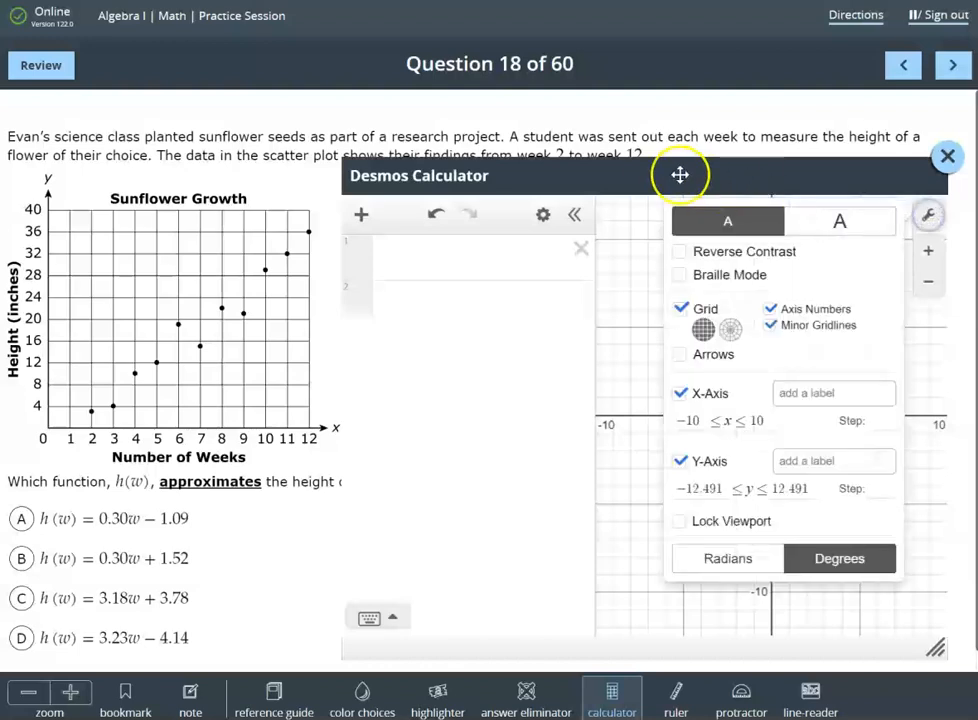
{"action": "left_click", "coordinate": [786, 393]}
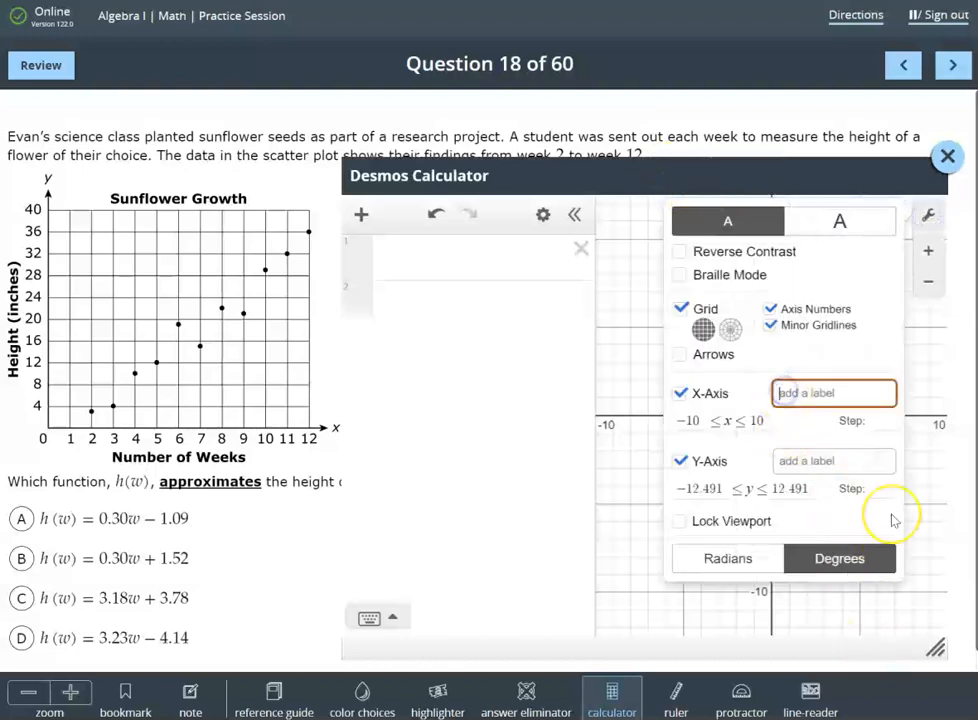
{"action": "type", "text": "number o"}
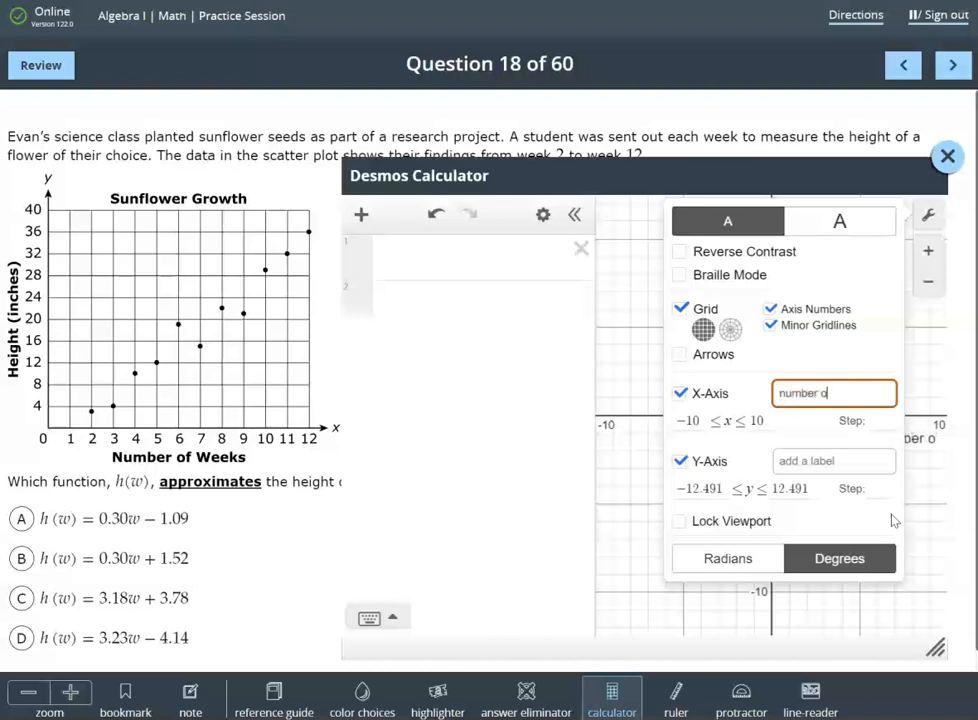
{"action": "type", "text": "f weeks, x"}
{"action": "left_click", "coordinate": [878, 423]}
{"action": "type", "text": "1"}
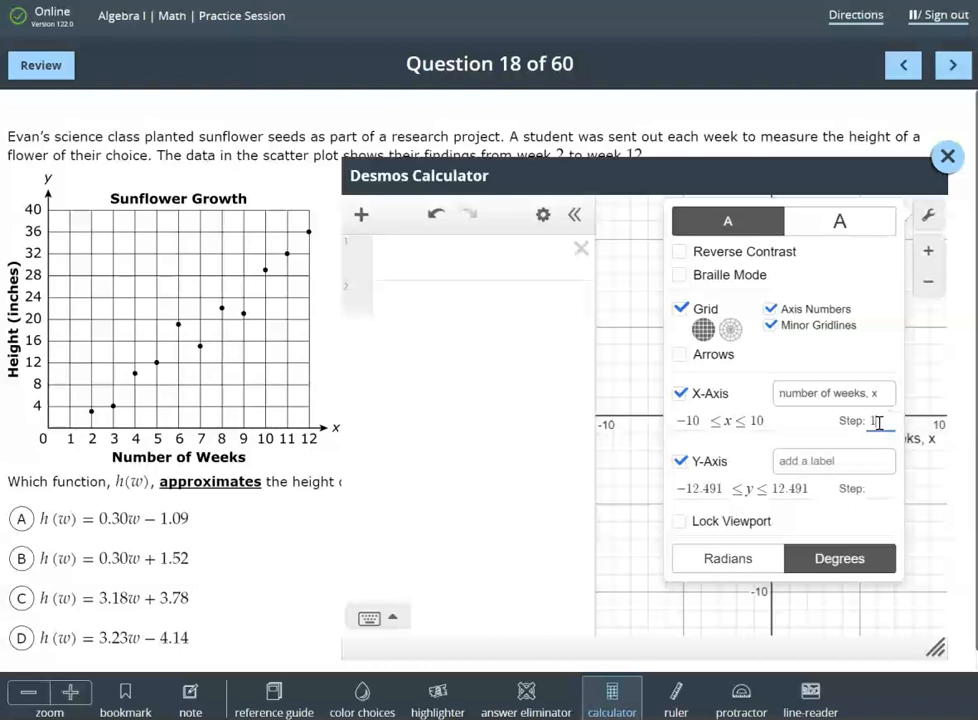
Set the x-axis range from 0 to 12.
{"action": "left_click_drag", "start_coordinate": [700, 424], "coordinate": [670, 423]}
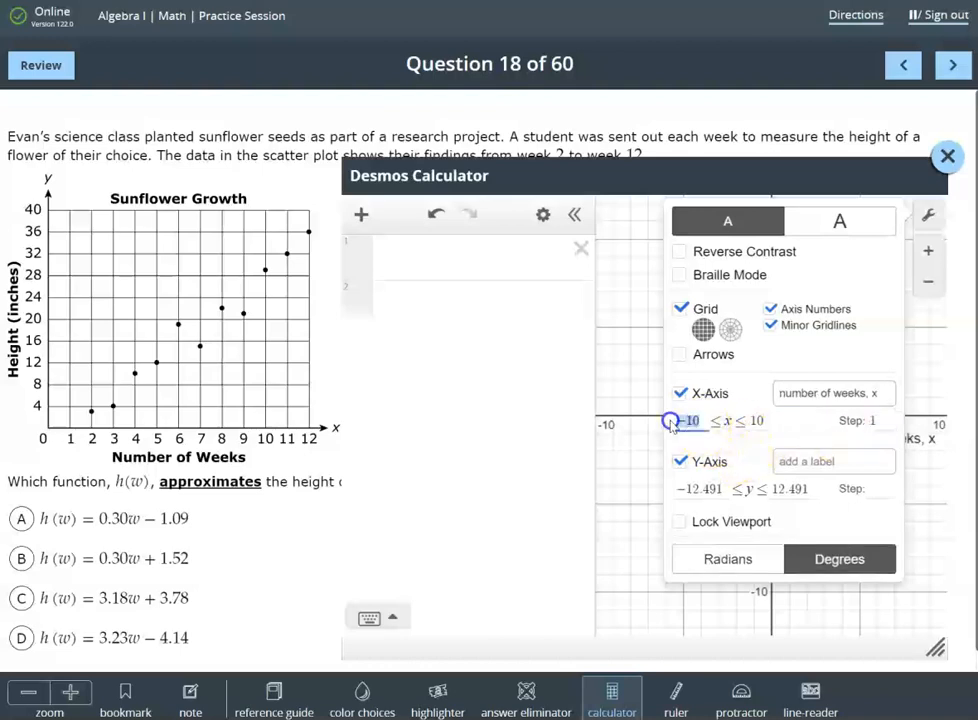
{"action": "type", "text": "0"}
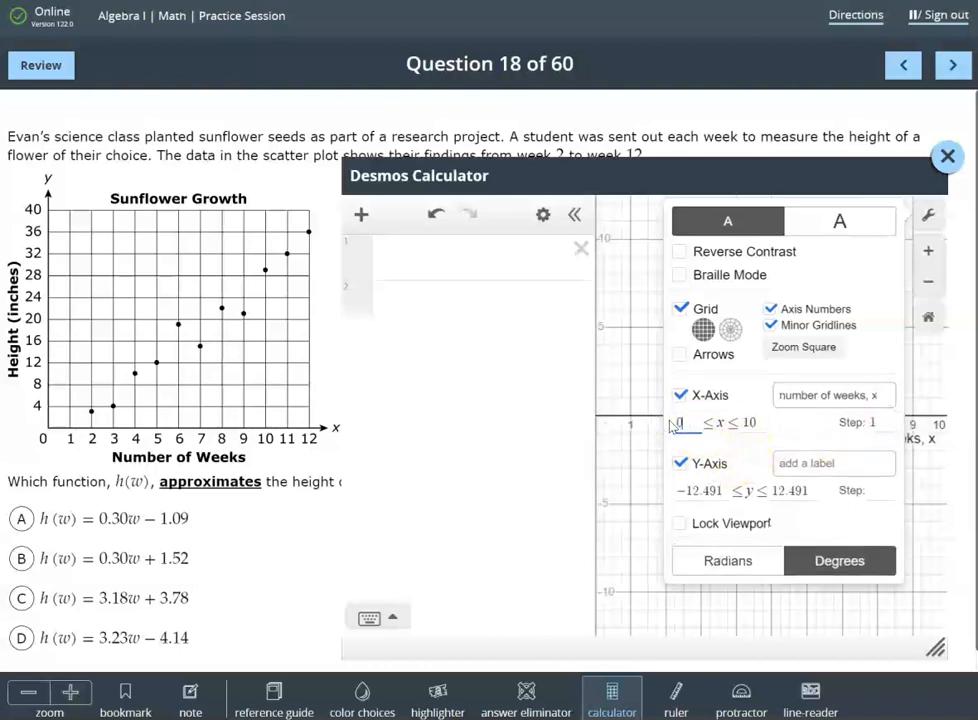
{"action": "left_click", "coordinate": [749, 425]}
{"action": "key", "text": "BackSpace"}
{"action": "type", "text": "2"}
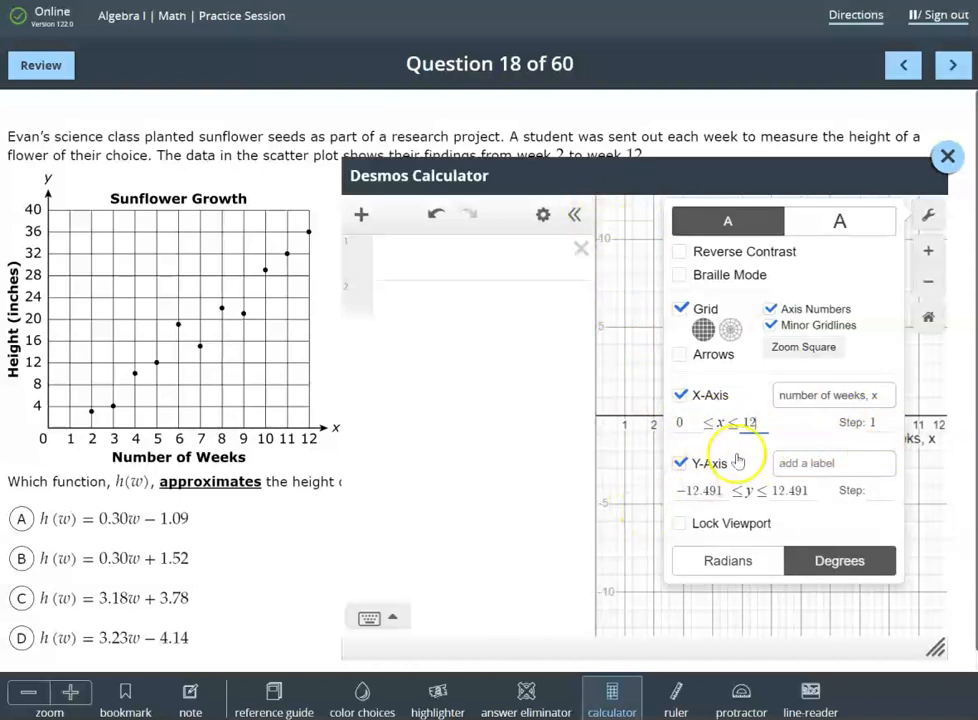
Turn off the minor gridlines and set the y-axis range from 0 to 40.
{"action": "left_click", "coordinate": [770, 326]}
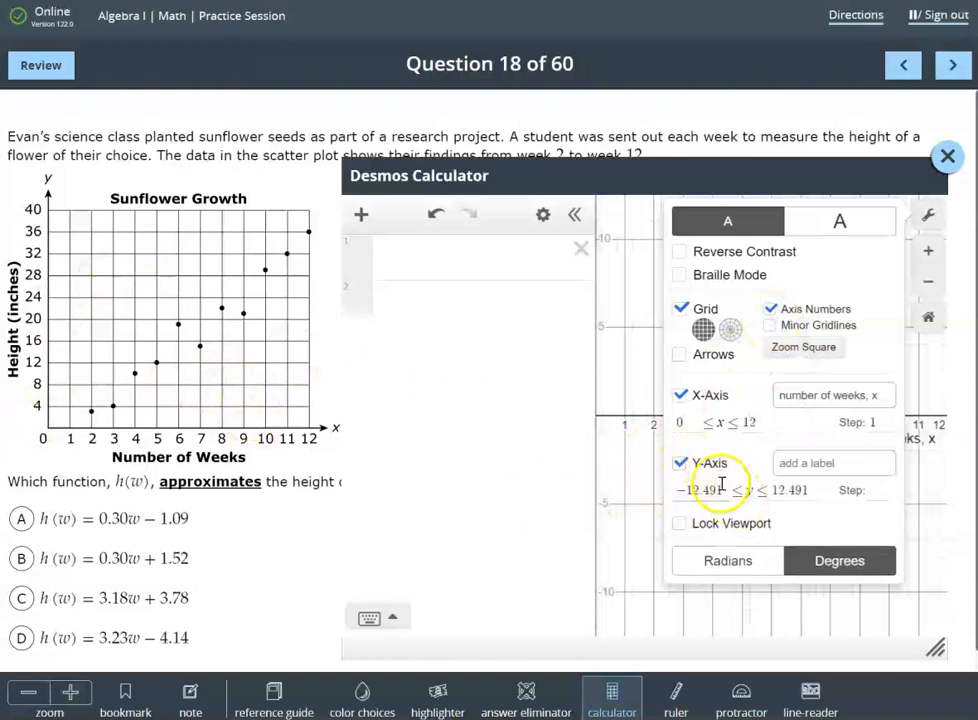
{"action": "left_click", "coordinate": [684, 490]}
{"action": "type", "text": "0"}
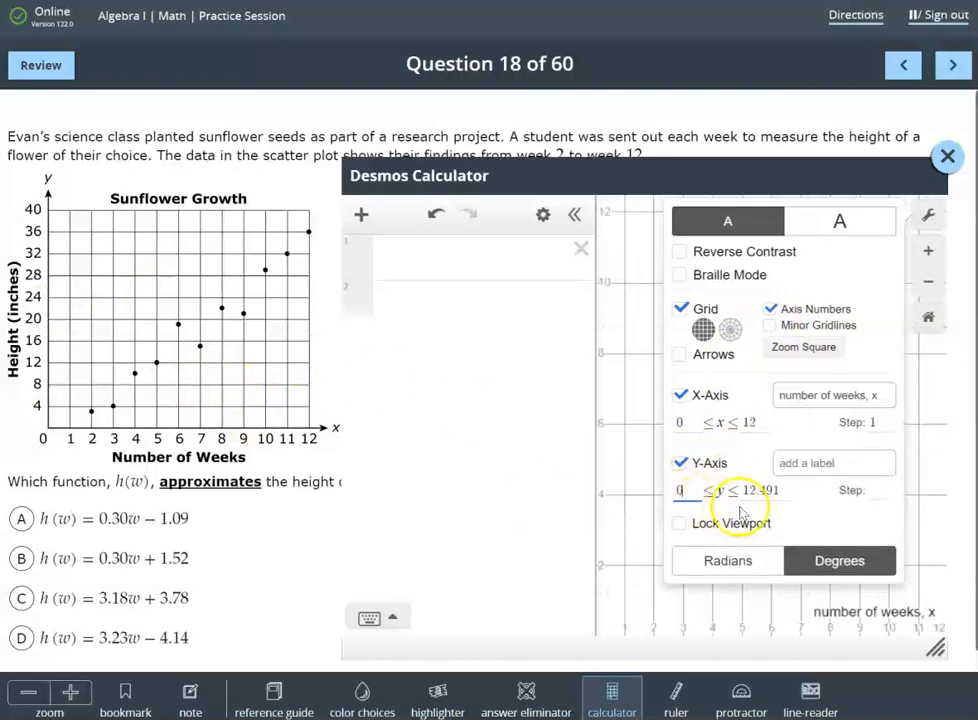
{"action": "key", "text": "Tab"}
{"action": "type", "text": "40"}
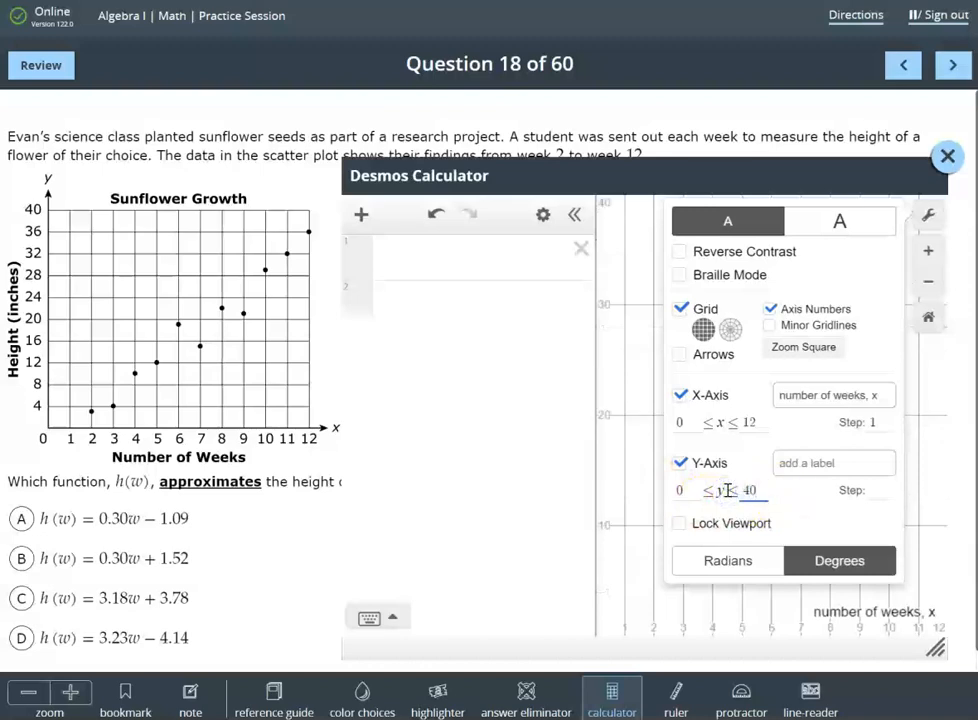
Set the y-axis step to 4 and label the axis "height in inches, y".
{"action": "left_click", "coordinate": [879, 486]}
{"action": "type", "text": "4"}
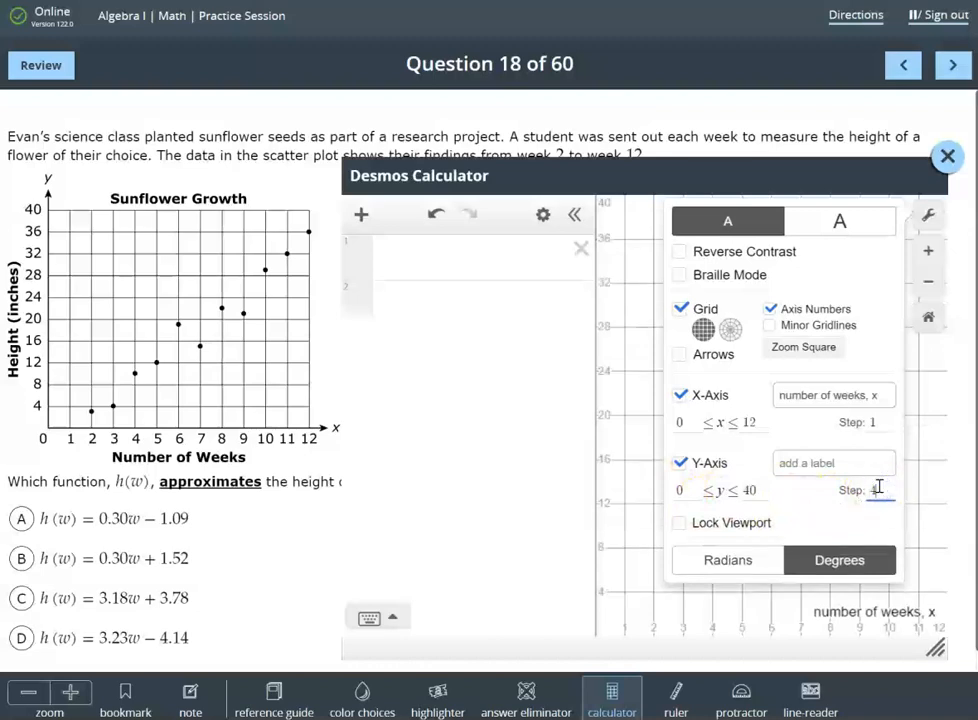
{"action": "left_click", "coordinate": [834, 463]}
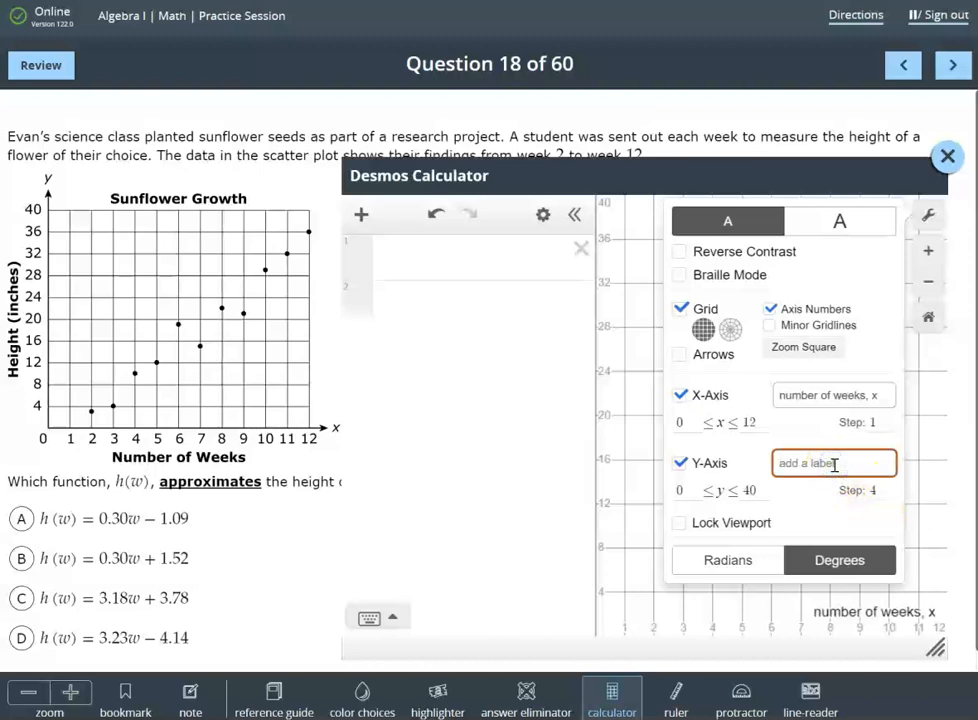
{"action": "type", "text": "height,"}
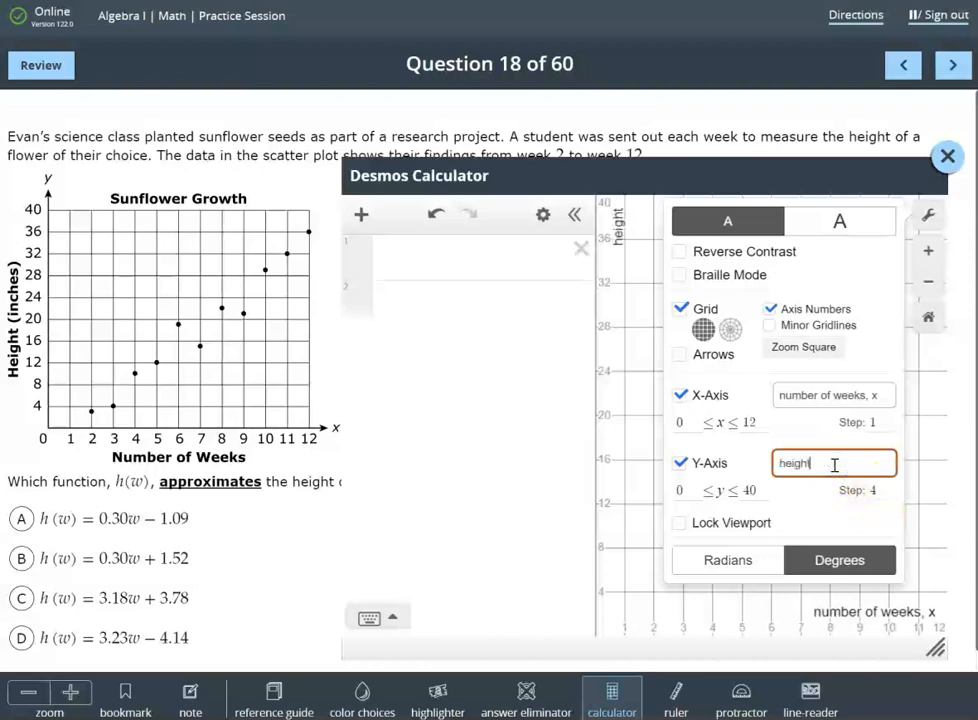
{"action": "key", "text": "BackSpace"}
{"action": "key", "text": "BackSpace"}
{"action": "type", "text": "u"}
{"action": "key", "text": "BackSpace"}
{"action": "type", "text": "in inc"}
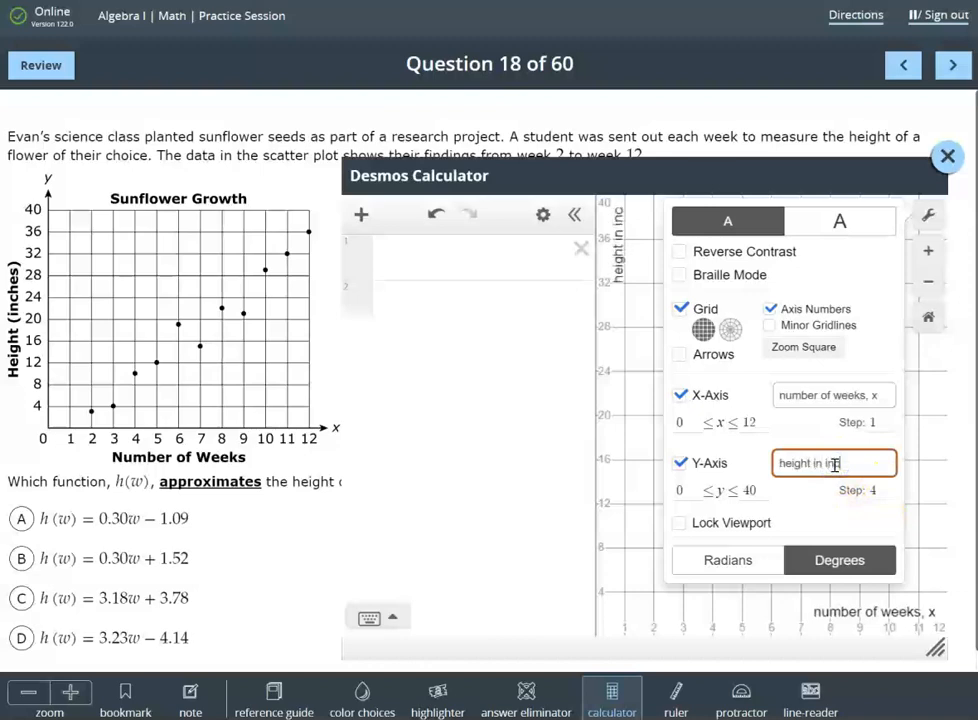
{"action": "type", "text": "hes, "}
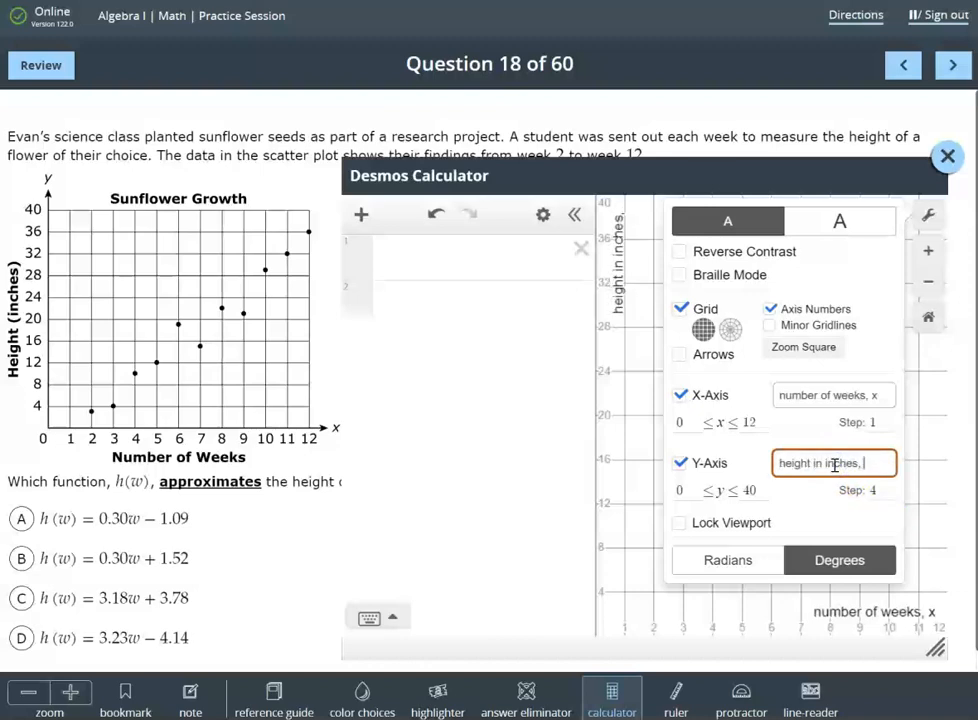
{"action": "type", "text": "y"}
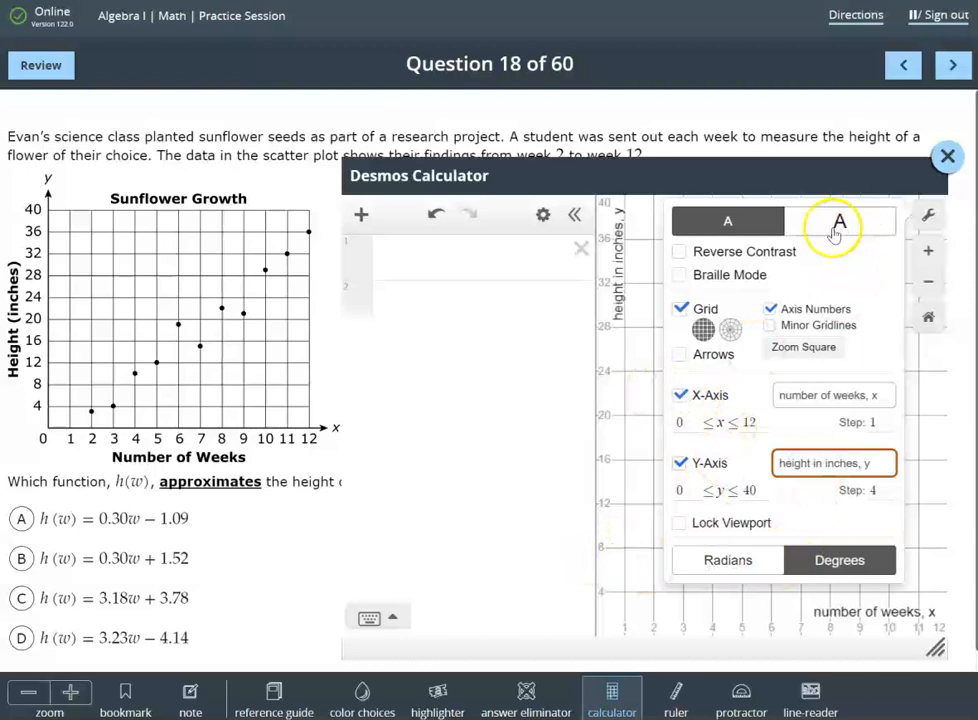
Close the graph settings, narrow the expression list to widen the graph, and shorten the calculator window.
{"action": "left_click", "coordinate": [626, 376]}
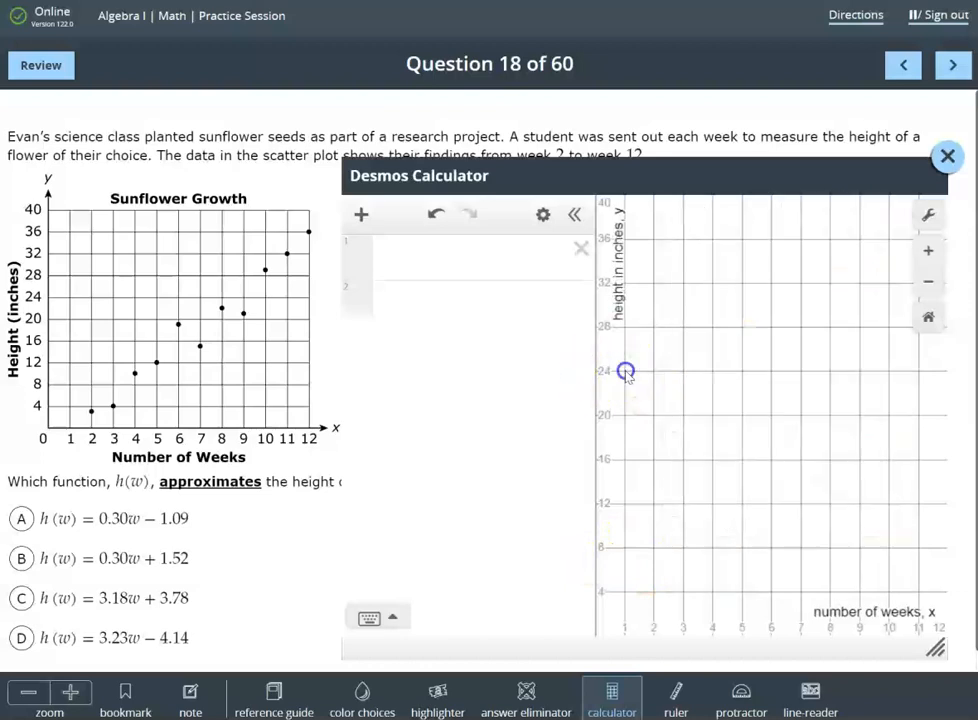
{"action": "left_click_drag", "start_coordinate": [594, 368], "coordinate": [536, 368]}
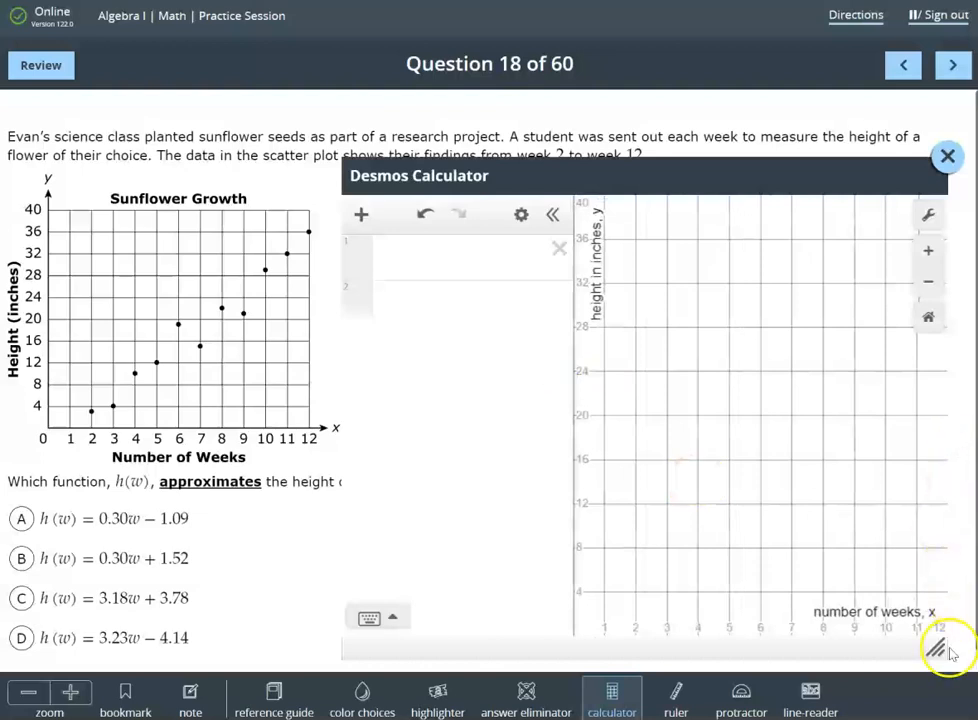
{"action": "left_click_drag", "start_coordinate": [937, 648], "coordinate": [943, 596]}
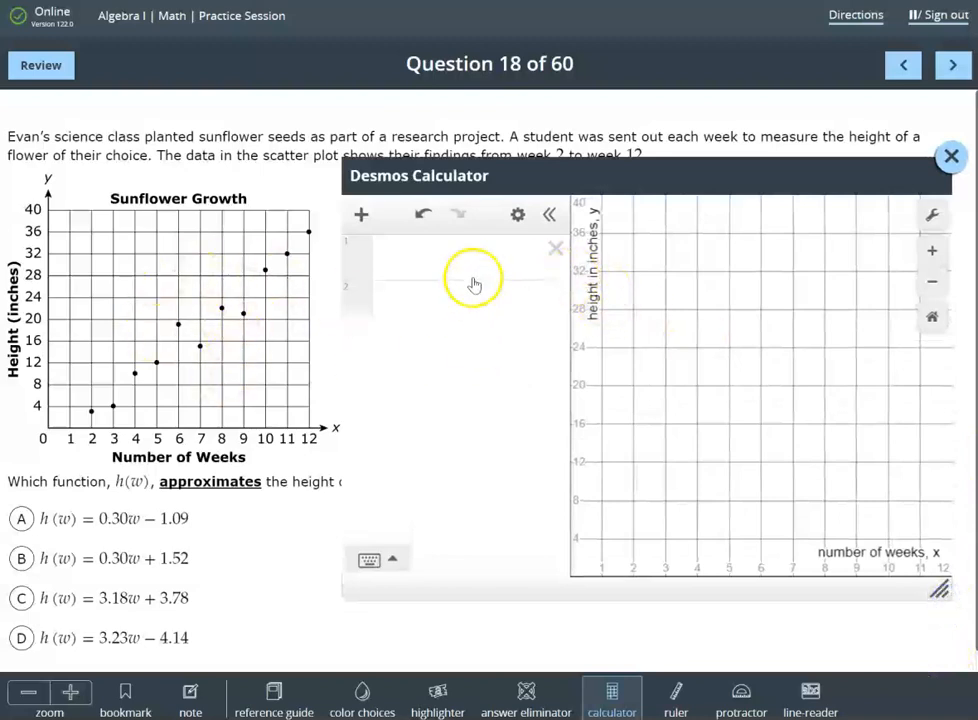
Graph answer choice A by entering h(w) = 0.30w − 1.09 as the first expression.
{"action": "left_click", "coordinate": [378, 257]}
{"action": "left_click", "coordinate": [439, 322]}
{"action": "type", "text": "h("}
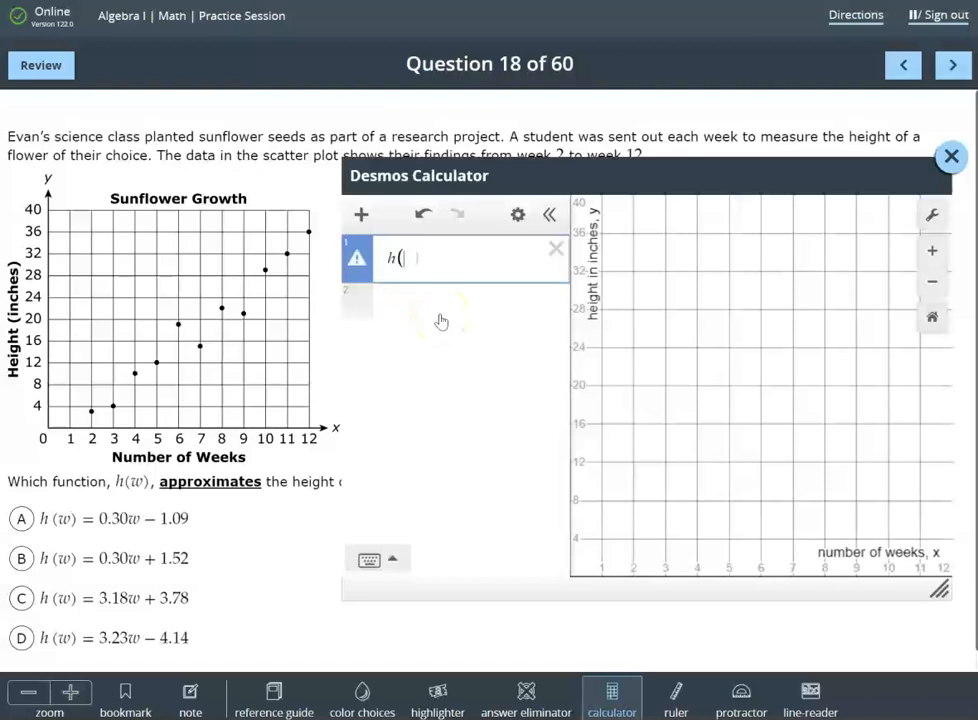
{"action": "type", "text": "w) "}
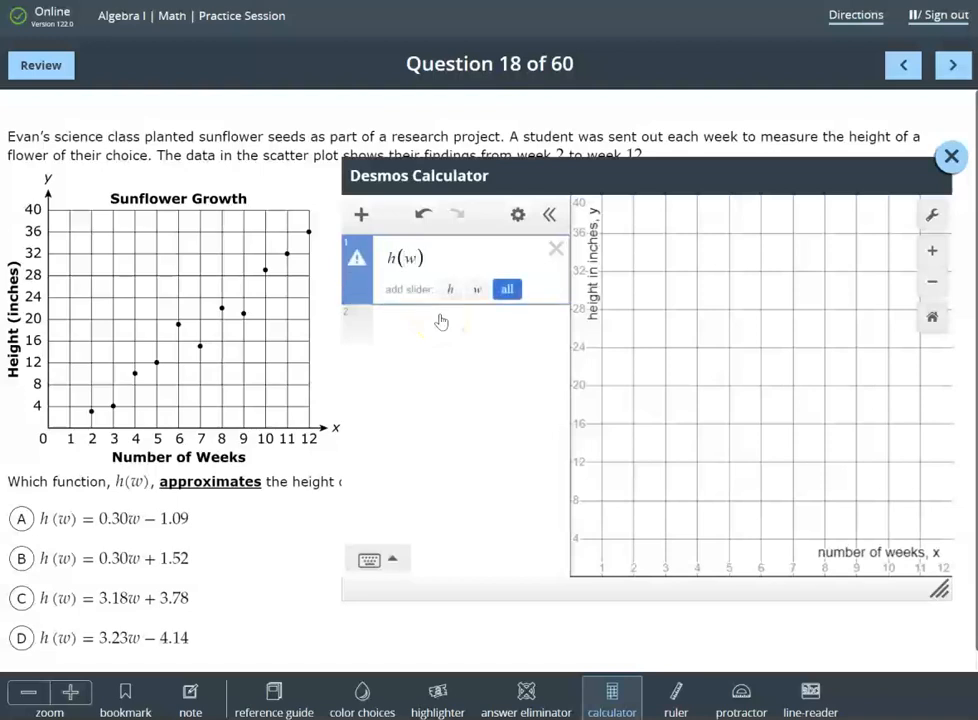
{"action": "type", "text": "= 0.30w − 1.09"}
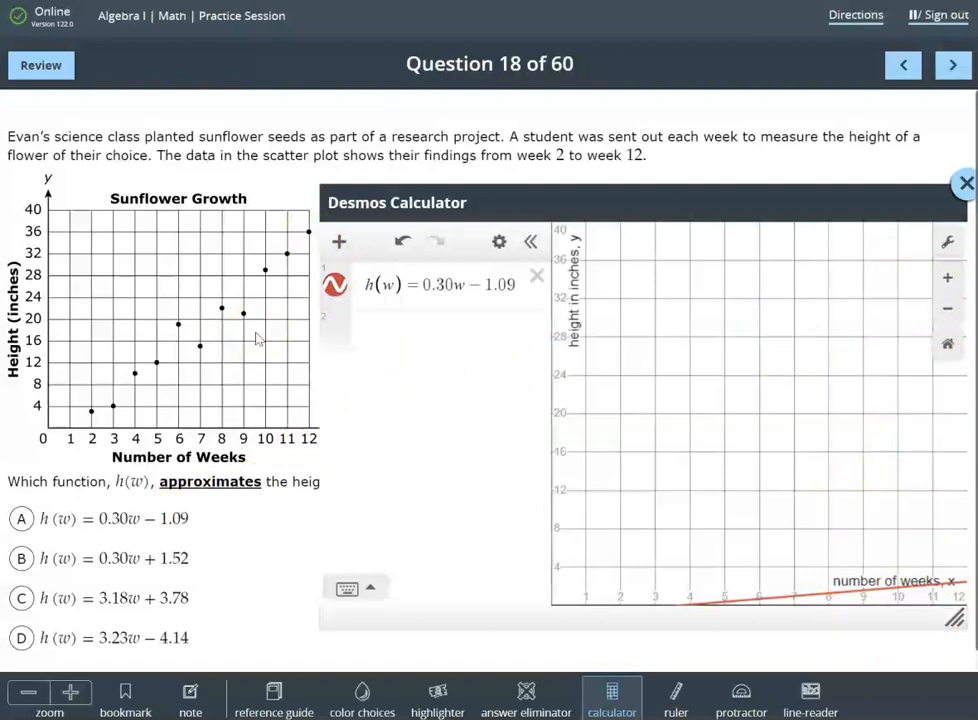
Cross out answer choice A with the answer eliminator, leaving the eliminator switched off.
{"action": "left_click", "coordinate": [527, 703]}
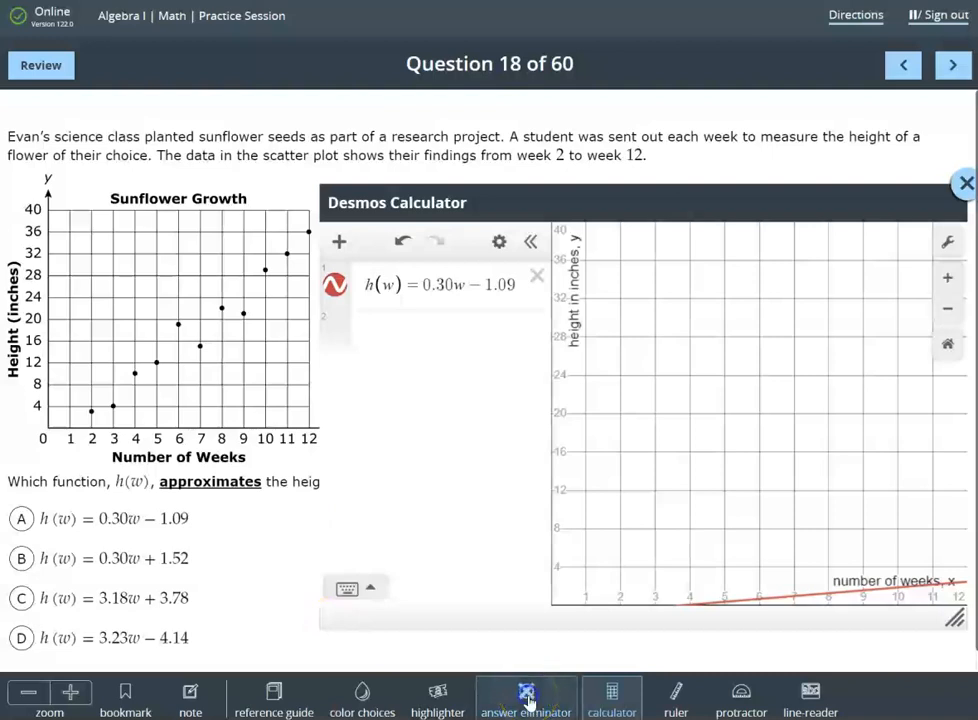
{"action": "left_click", "coordinate": [125, 518]}
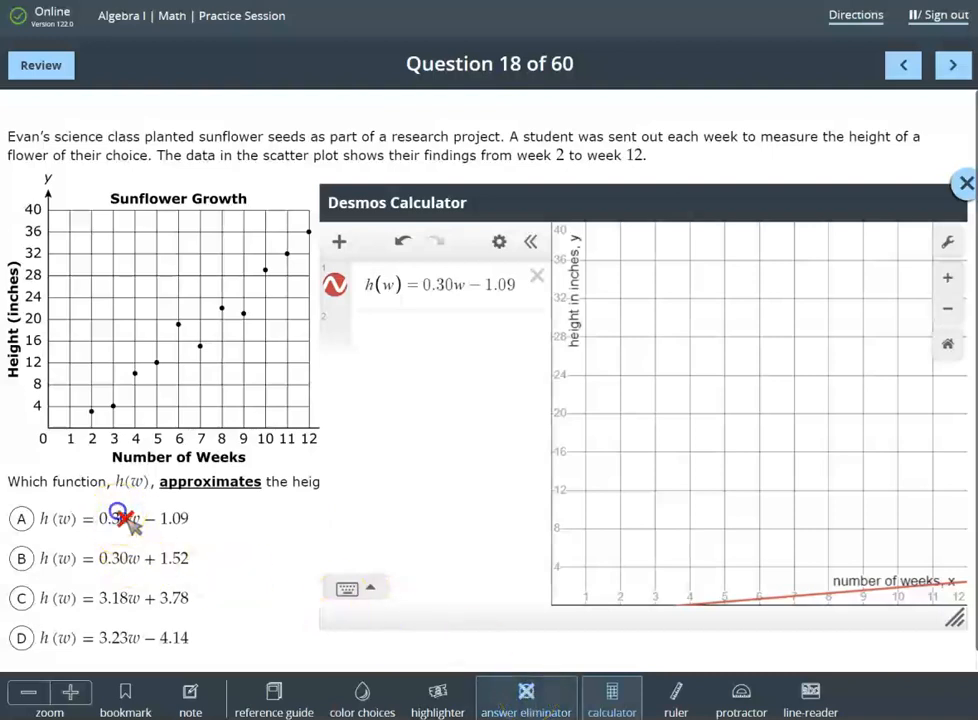
{"action": "left_click", "coordinate": [513, 697]}
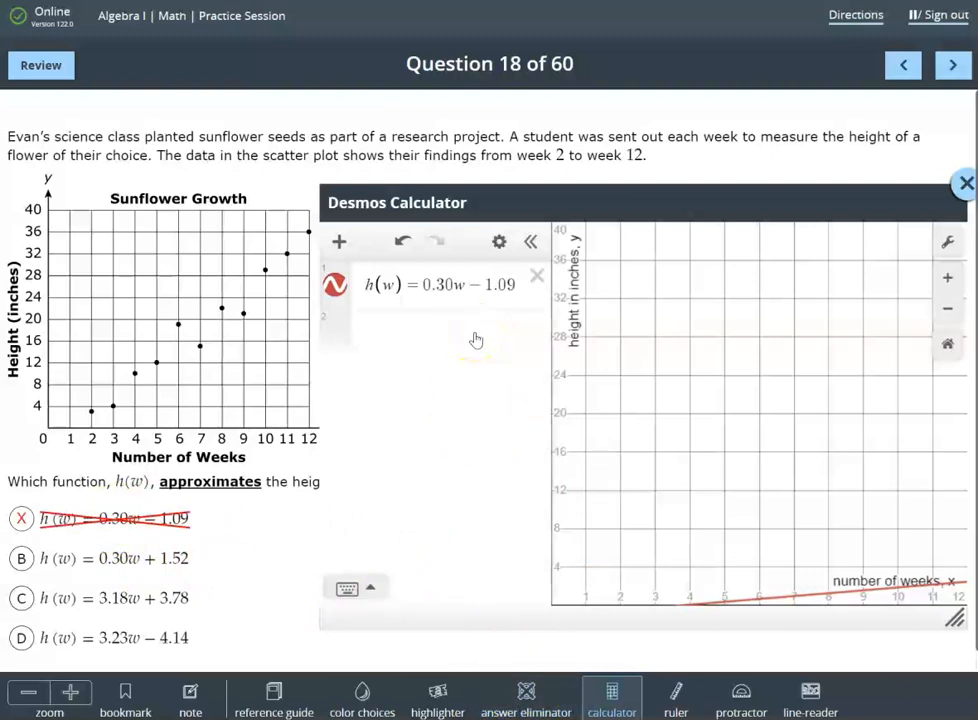
Replace the constant term of the graphed function with + 1.52 to match answer choice B.
{"action": "left_click", "coordinate": [475, 285]}
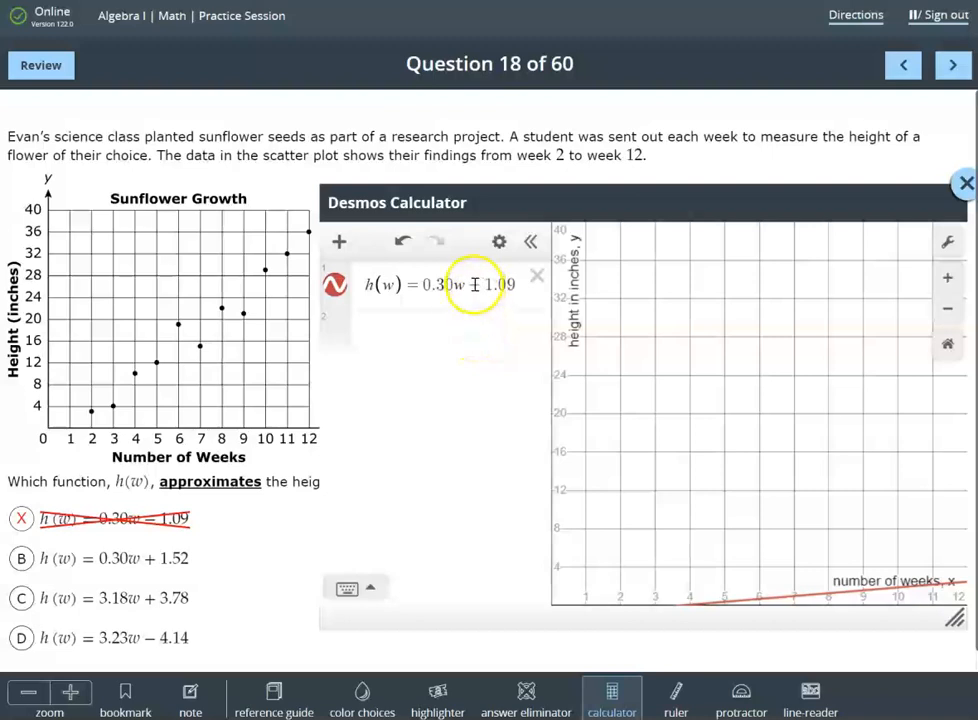
{"action": "left_click_drag", "start_coordinate": [475, 285], "coordinate": [515, 285]}
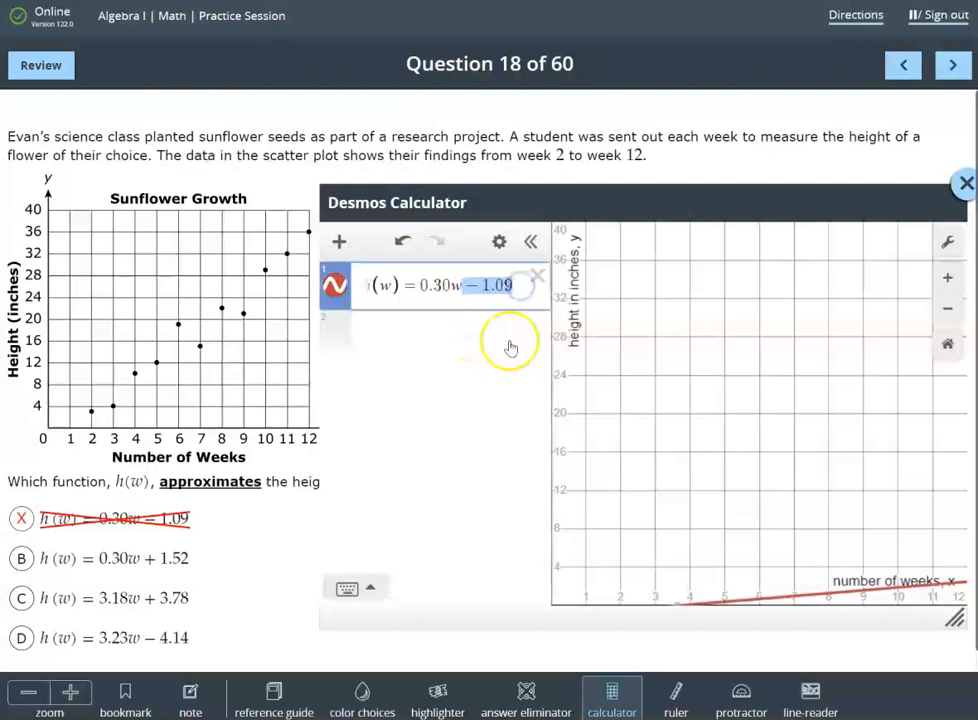
{"action": "type", "text": "+ 1.52"}
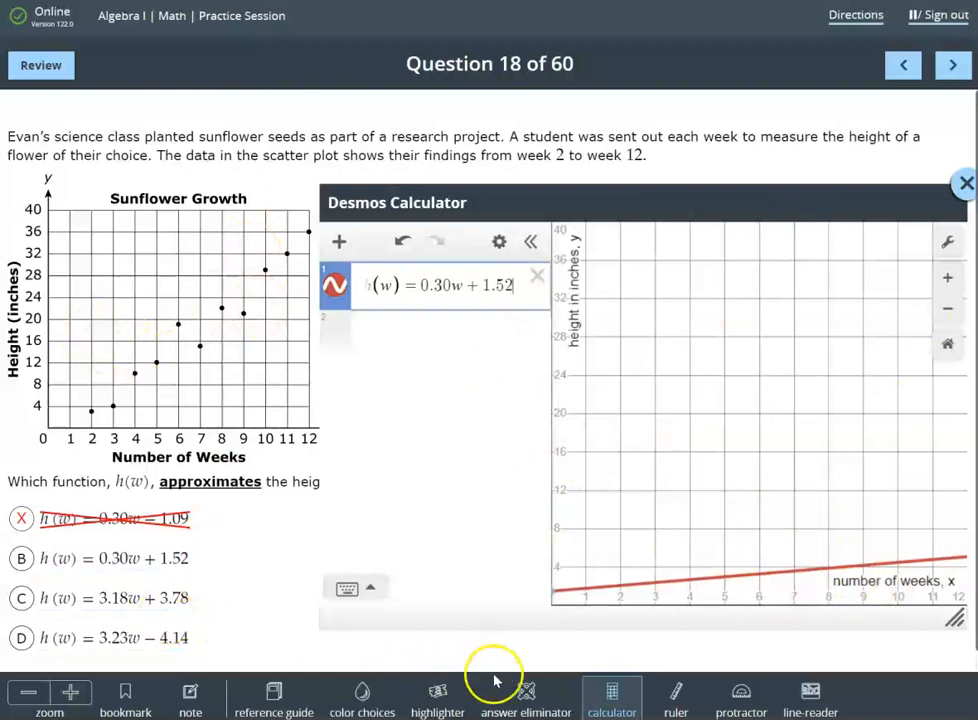
Cross out answer choice B with the answer eliminator and switch the eliminator off again.
{"action": "left_click", "coordinate": [519, 700]}
{"action": "left_click", "coordinate": [105, 558]}
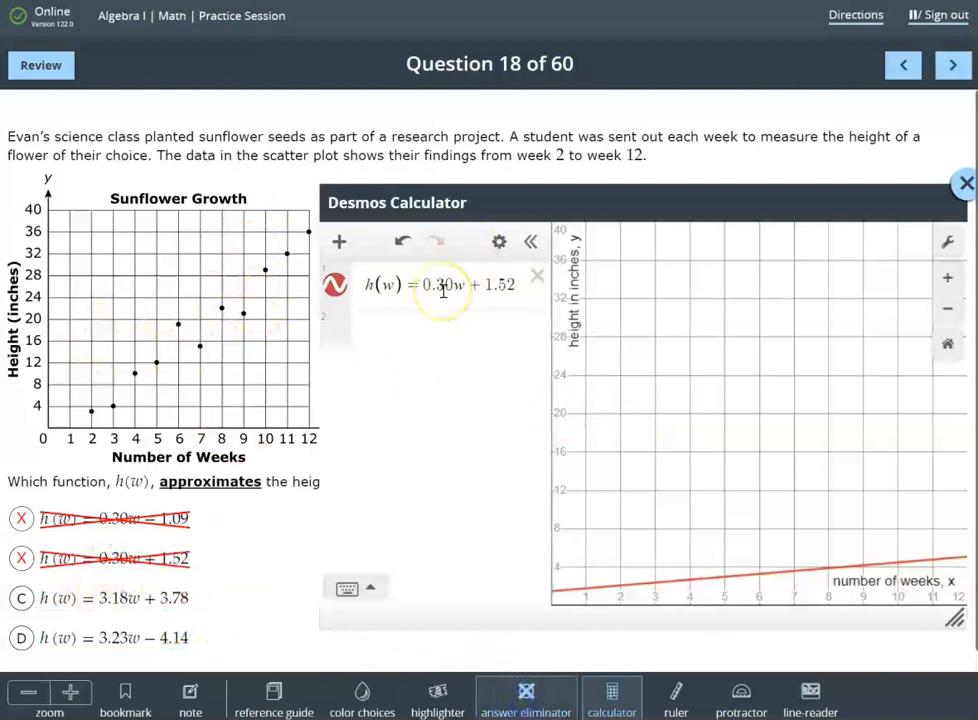
{"action": "left_click", "coordinate": [508, 696]}
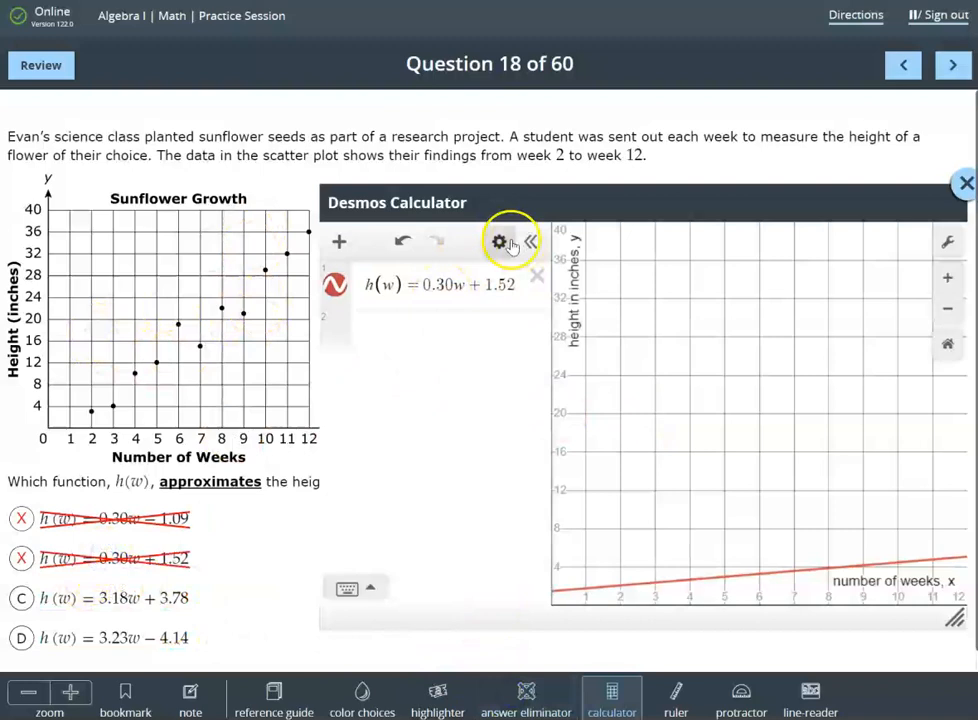
Change the first expression to answer choice C by setting the slope to 3.18 and the constant to 3.78.
{"action": "left_click_drag", "start_coordinate": [452, 286], "coordinate": [421, 287]}
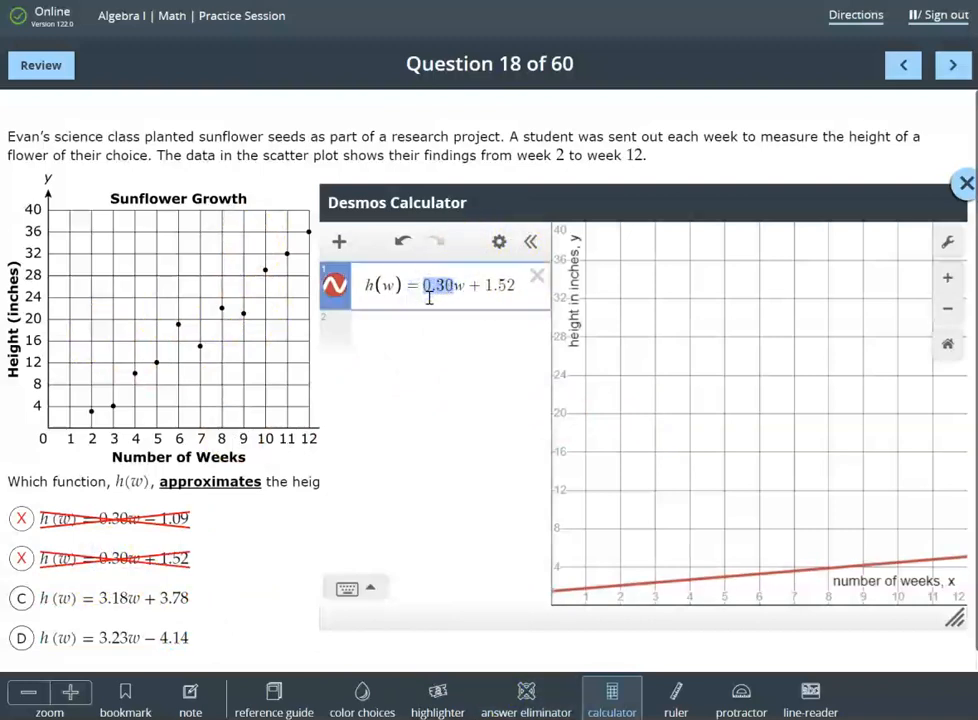
{"action": "type", "text": "3.18"}
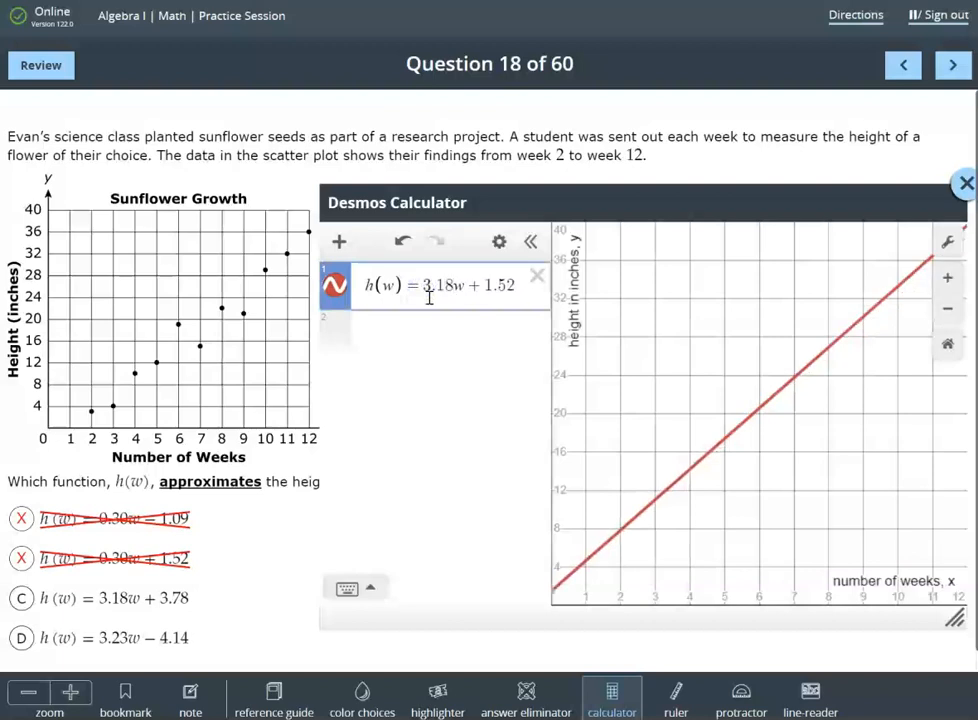
{"action": "left_click", "coordinate": [499, 285]}
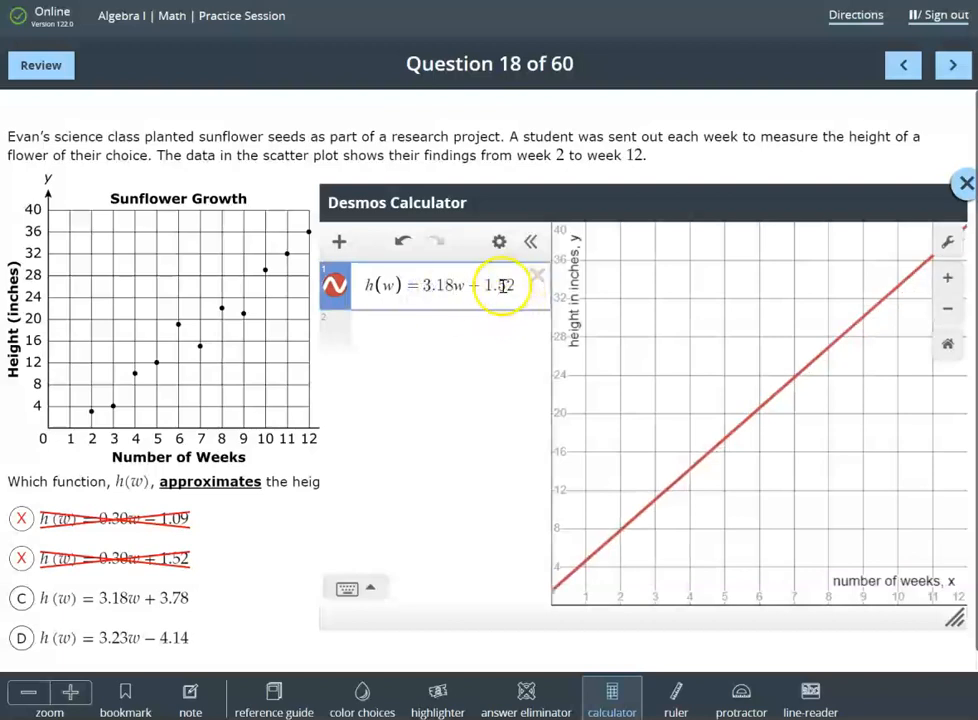
{"action": "double_click", "coordinate": [509, 279]}
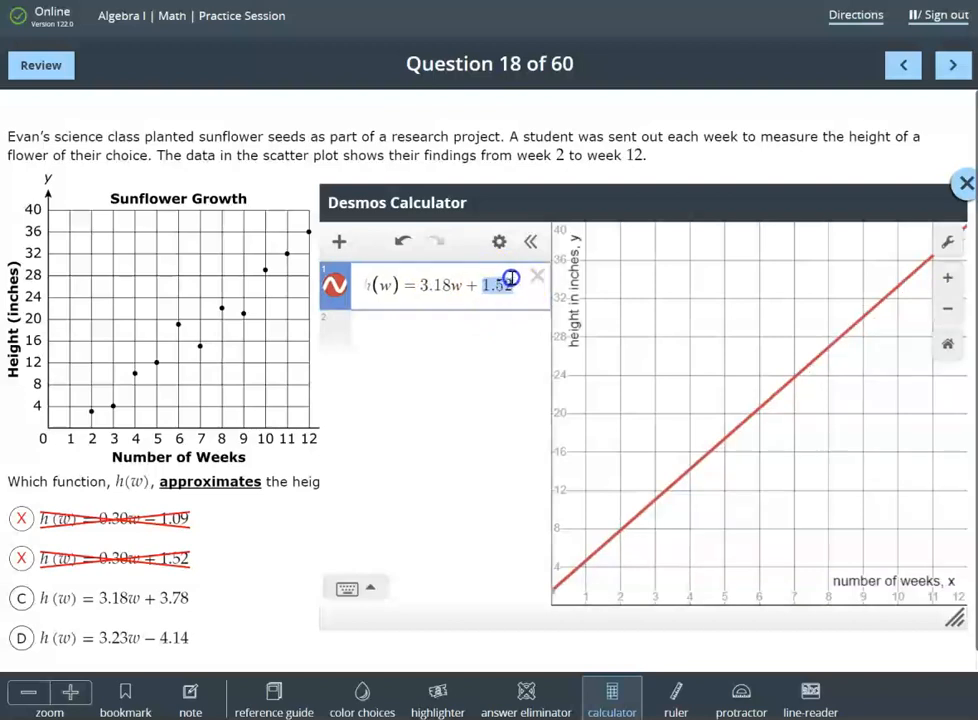
{"action": "type", "text": "3.78"}
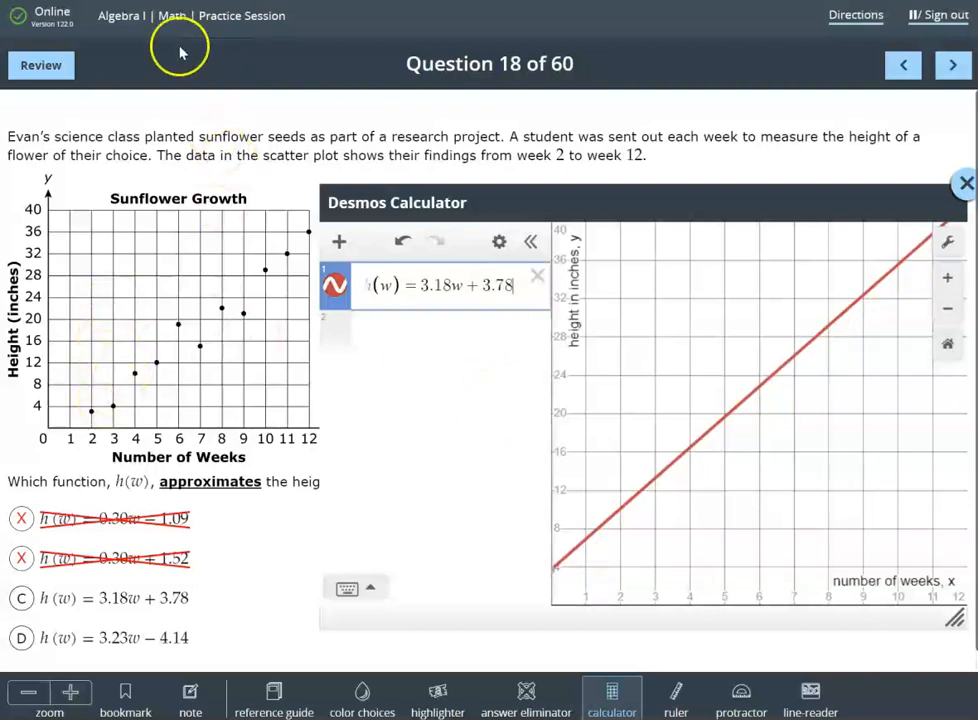
Graph answer choice D by adding h(w) = 3.23w − 4.14 as a second expression.
{"action": "left_click", "coordinate": [398, 331]}
{"action": "type", "text": "h(w"}
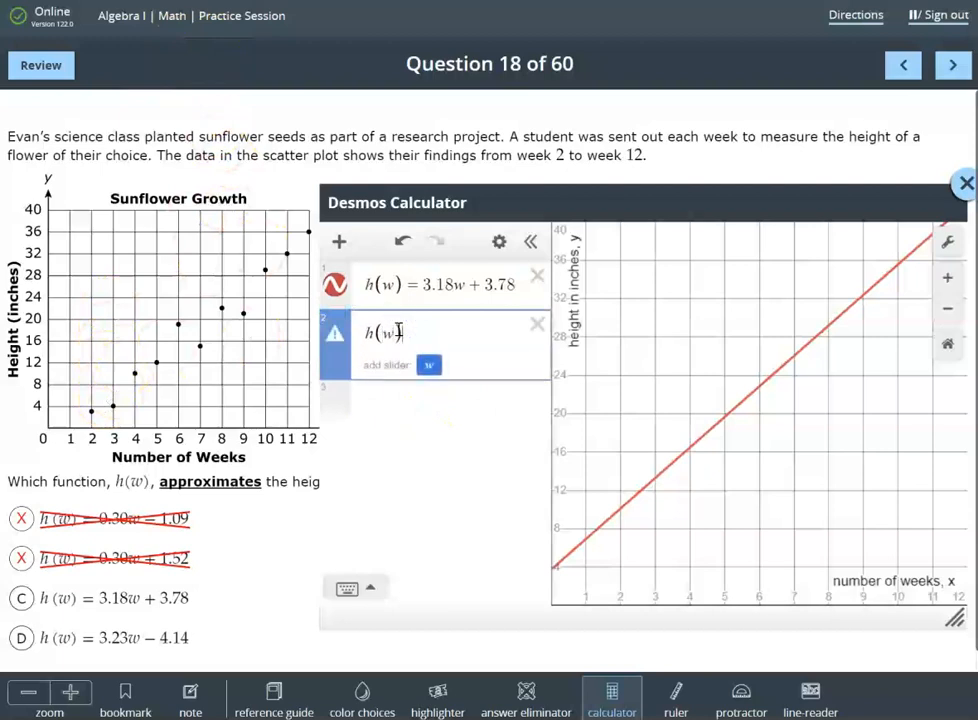
{"action": "type", "text": ")="}
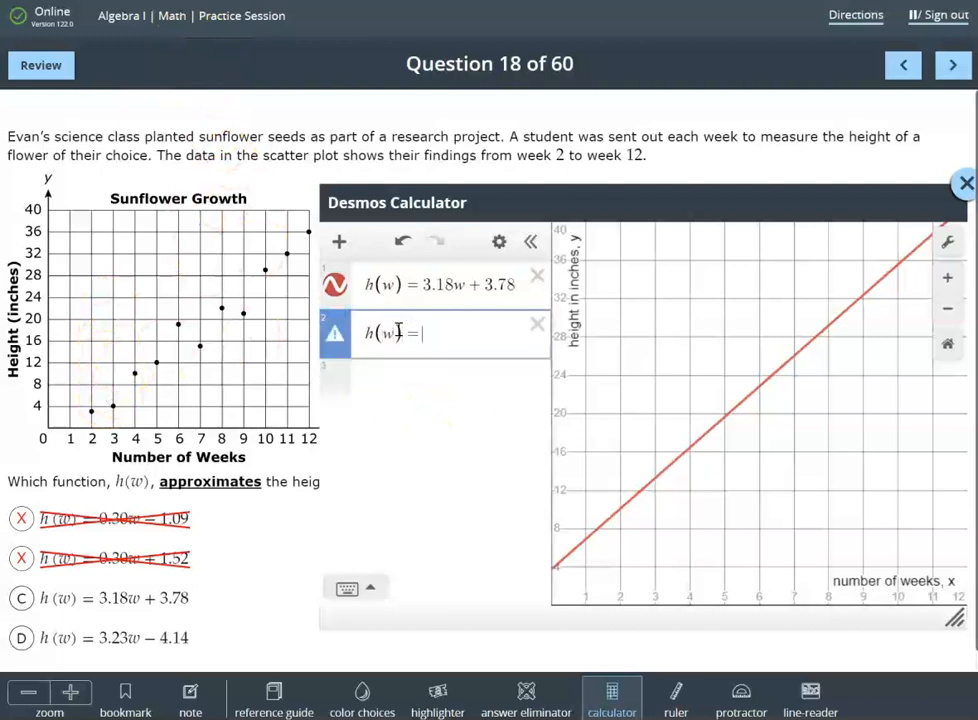
{"action": "type", "text": "3."}
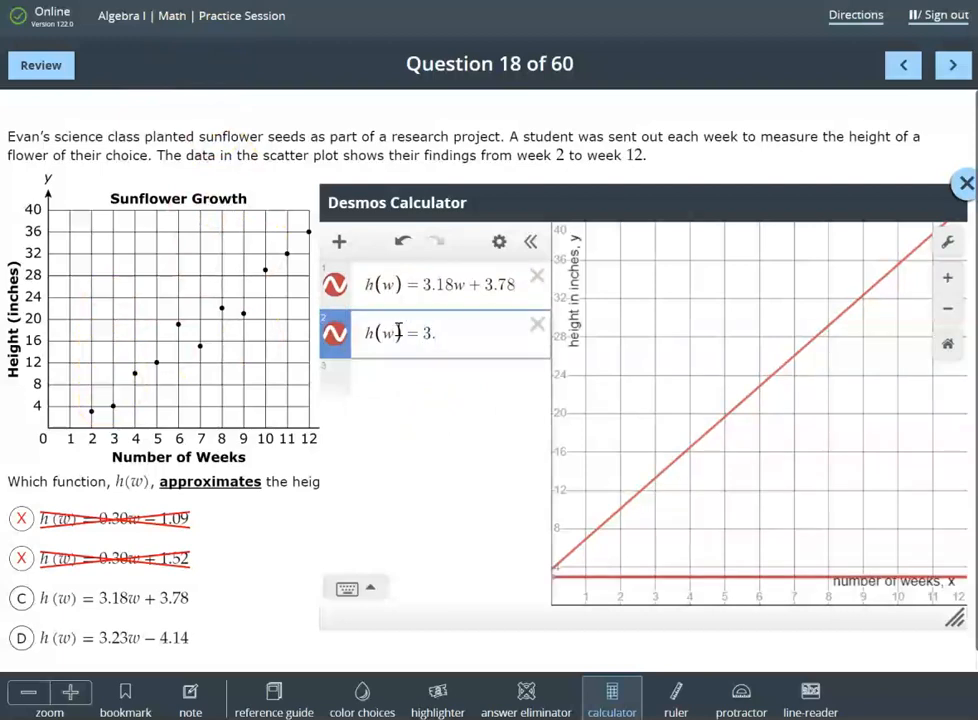
{"action": "type", "text": "2"}
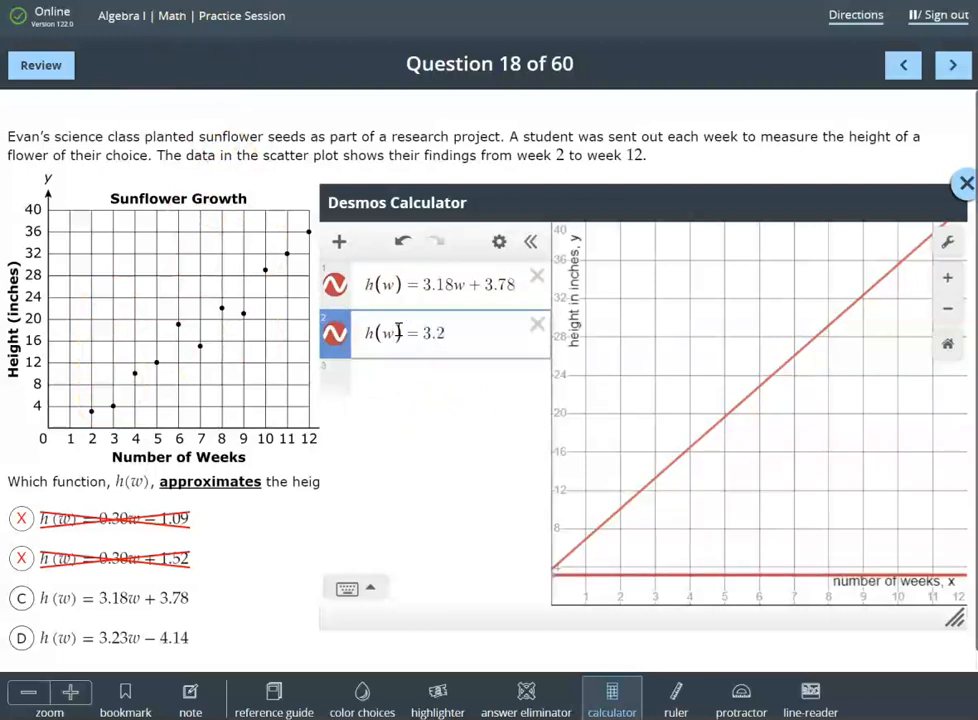
{"action": "type", "text": "3"}
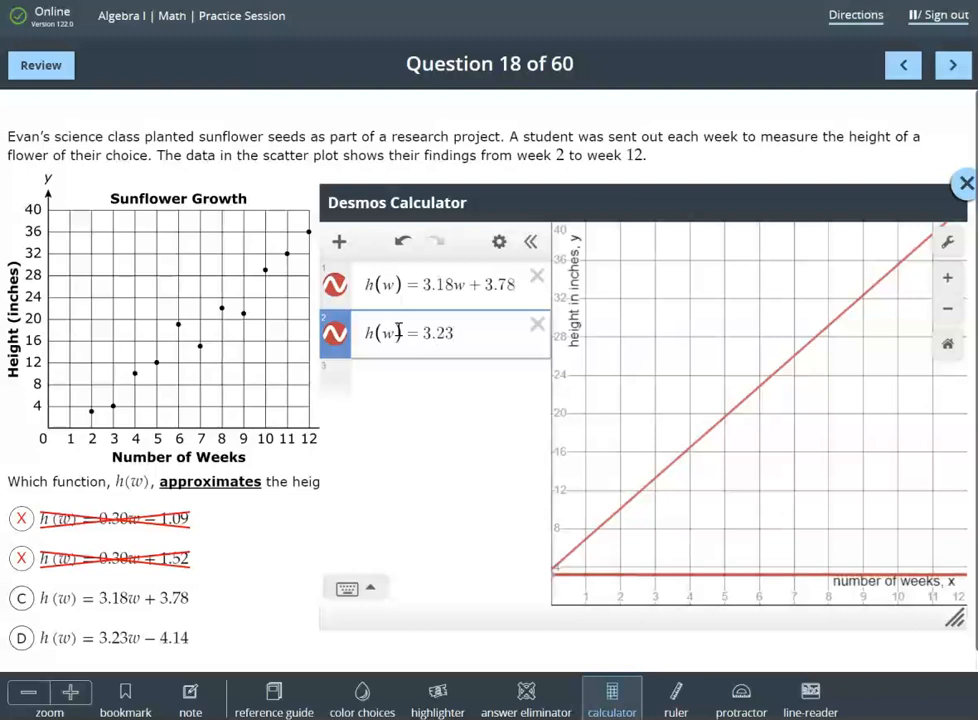
{"action": "type", "text": "w-"}
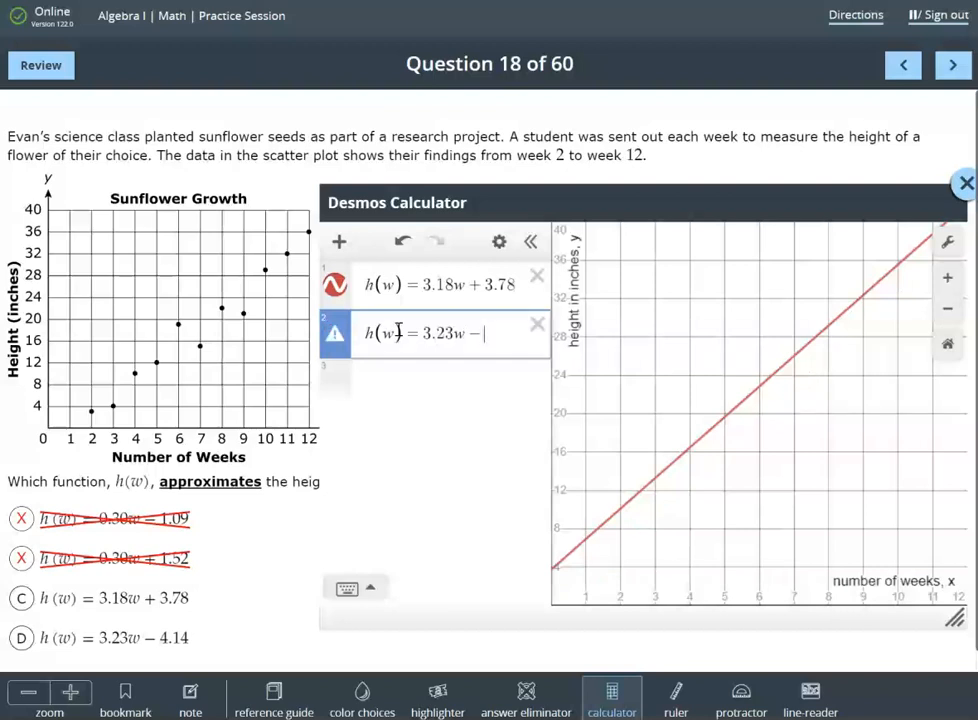
{"action": "type", "text": "4.14"}
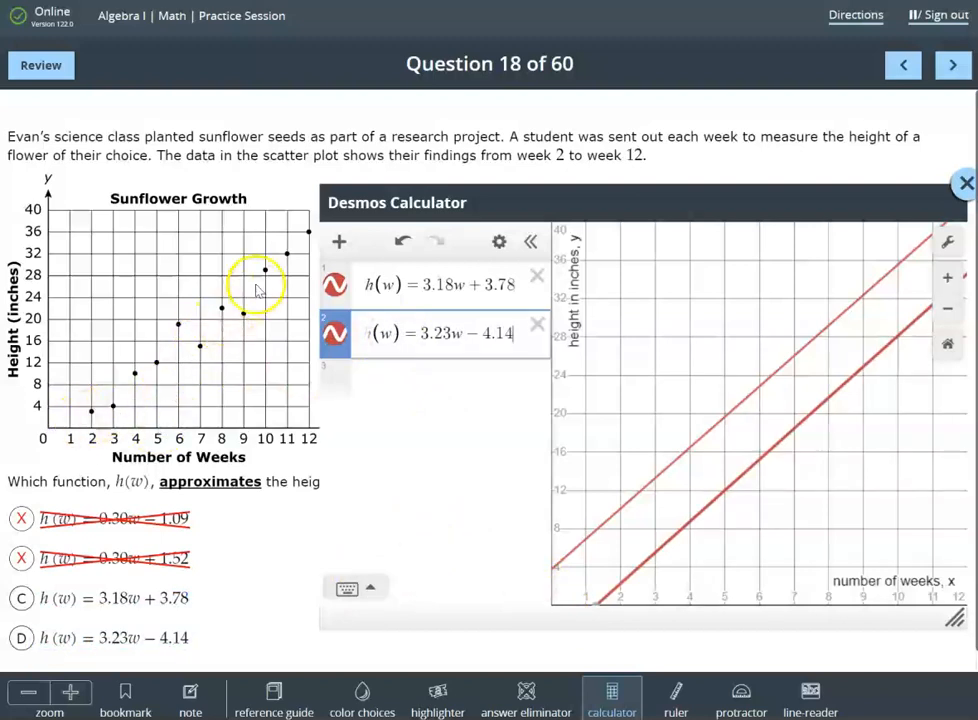
Change the line colour of the second function, h(w) = 3.23w − 4.14, to blue.
{"action": "left_click", "coordinate": [387, 372]}
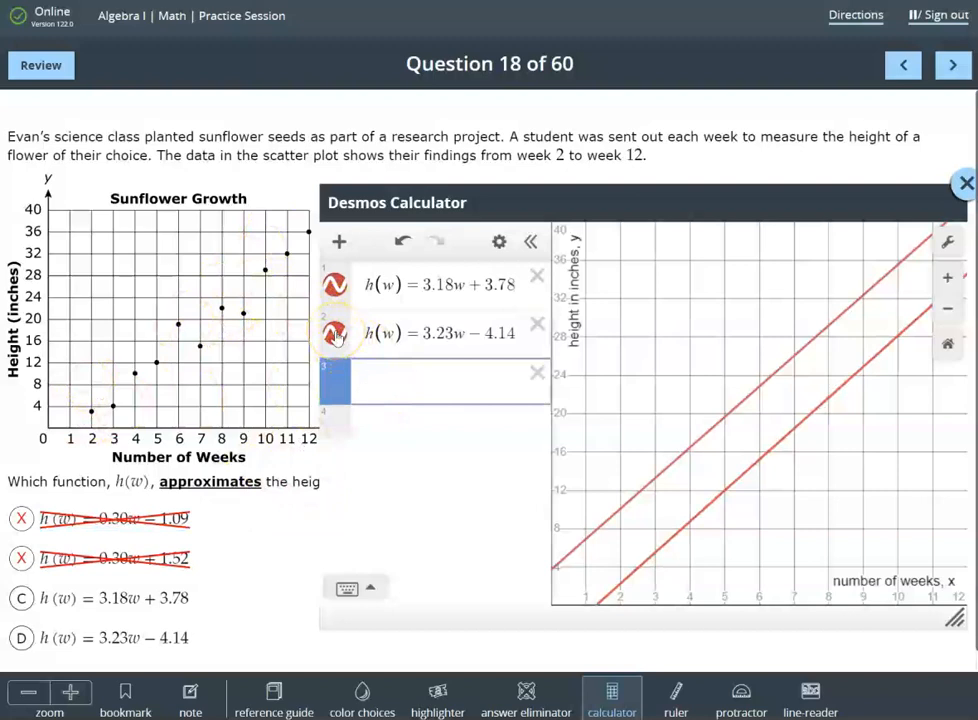
{"action": "left_click", "coordinate": [336, 336]}
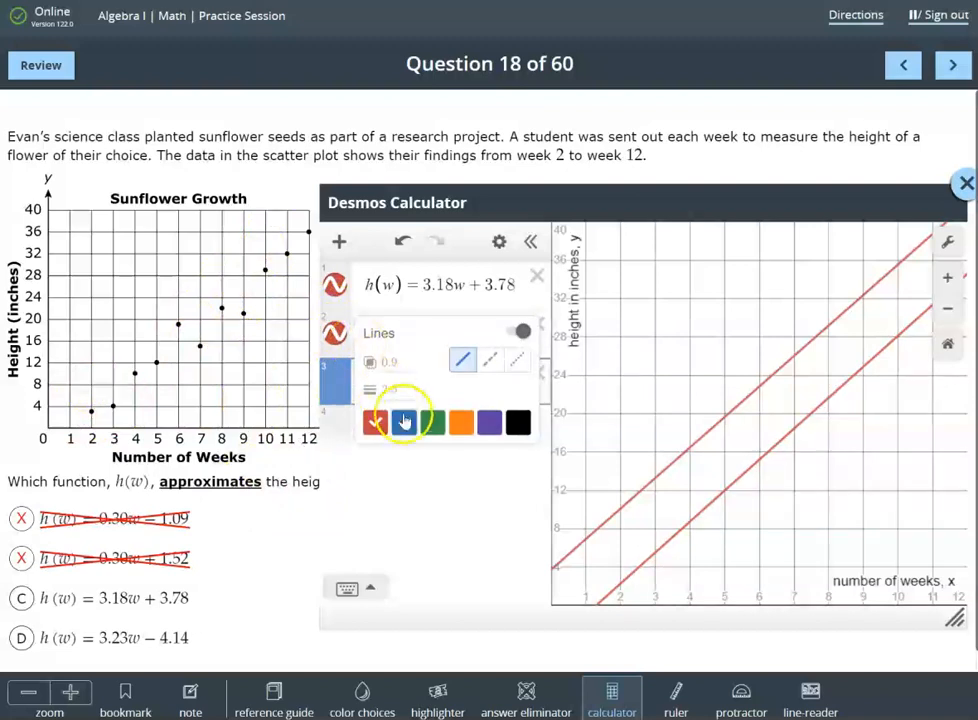
{"action": "left_click", "coordinate": [405, 423]}
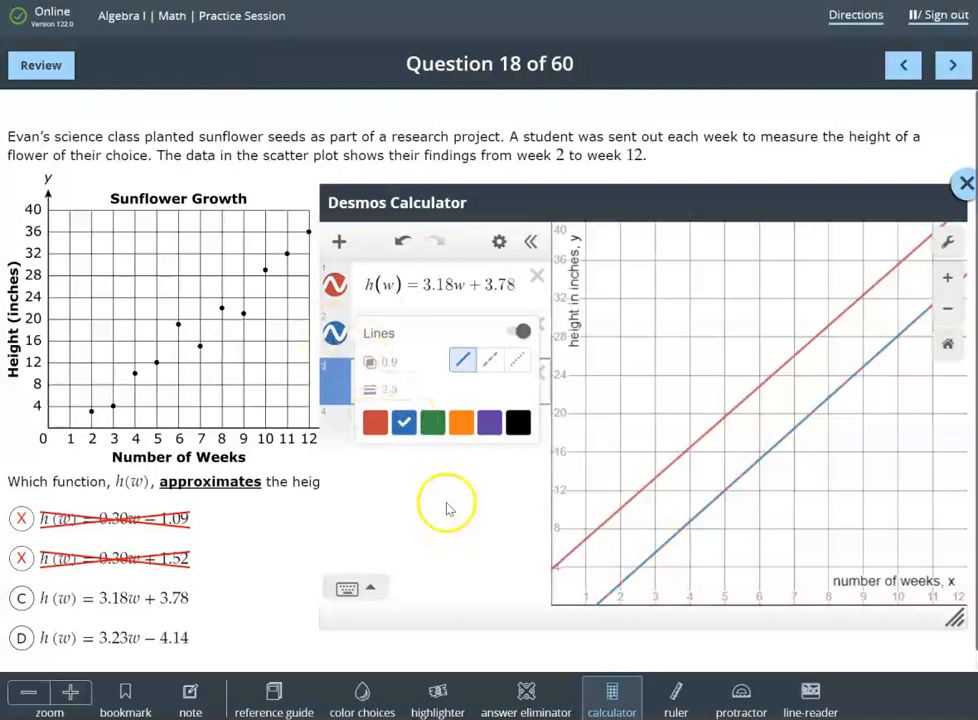
Plot the scatter-plot point (3,4) as a third expression and show its label on the graph.
{"action": "left_click", "coordinate": [417, 478]}
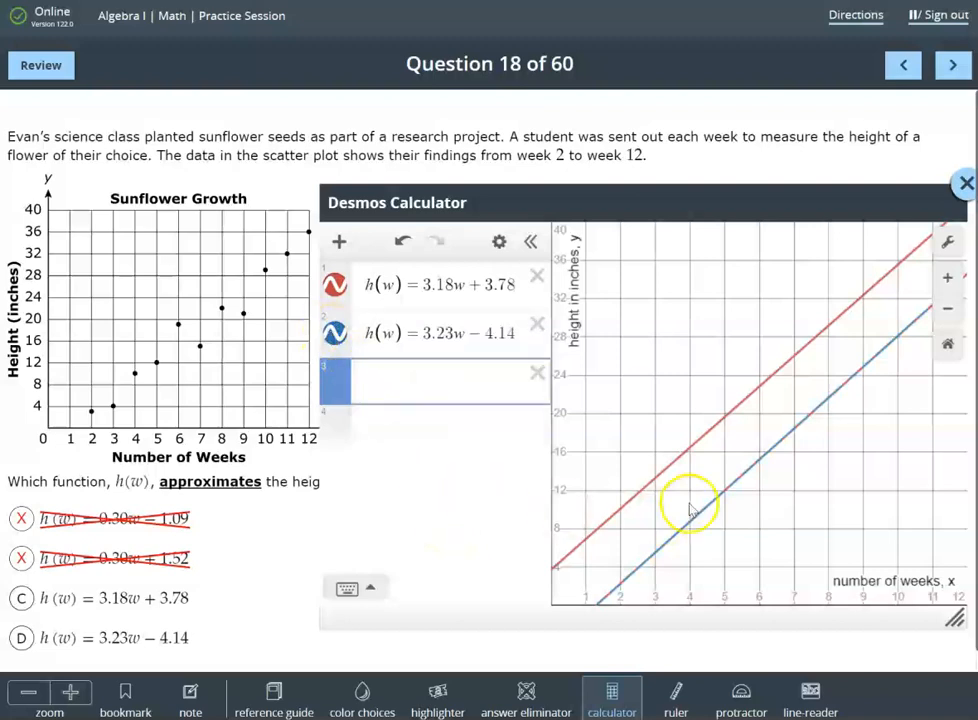
{"action": "left_click", "coordinate": [226, 646]}
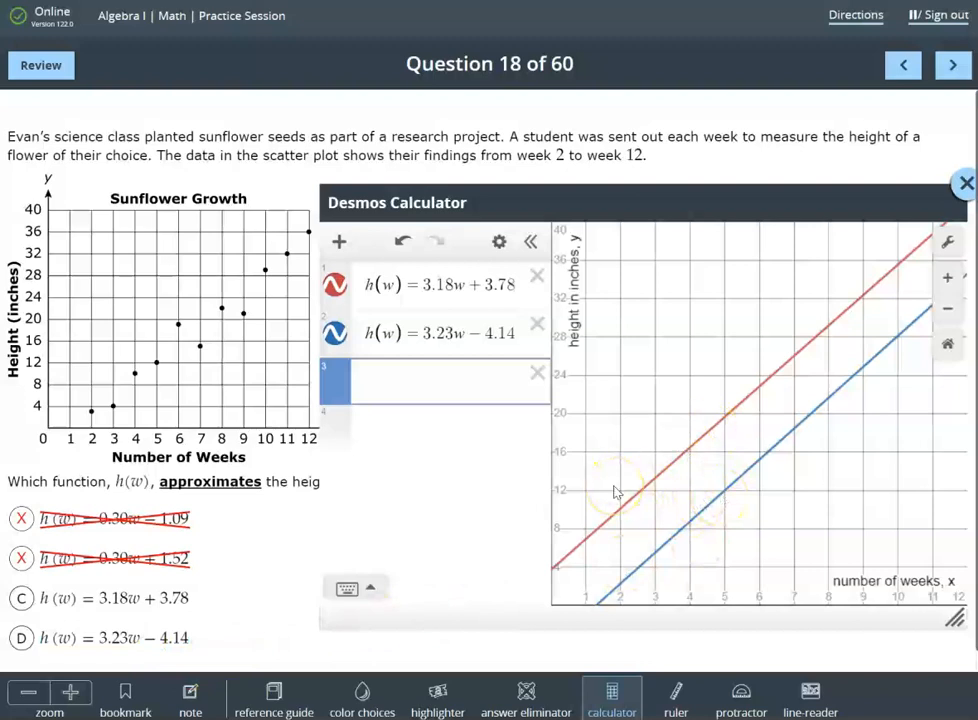
{"action": "left_click", "coordinate": [371, 376]}
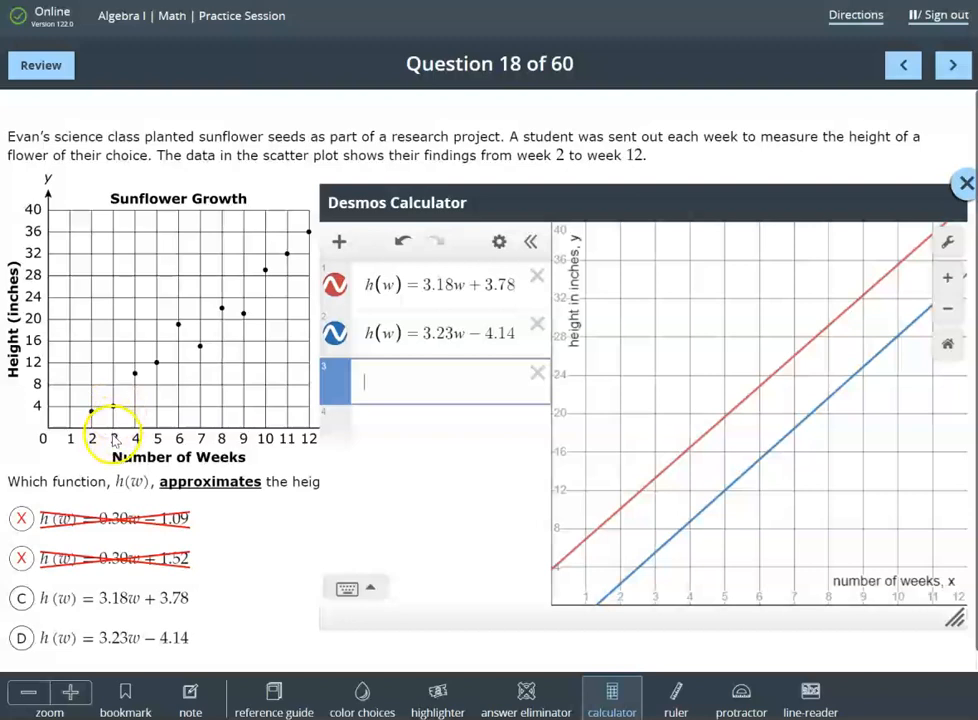
{"action": "type", "text": "(3.4"}
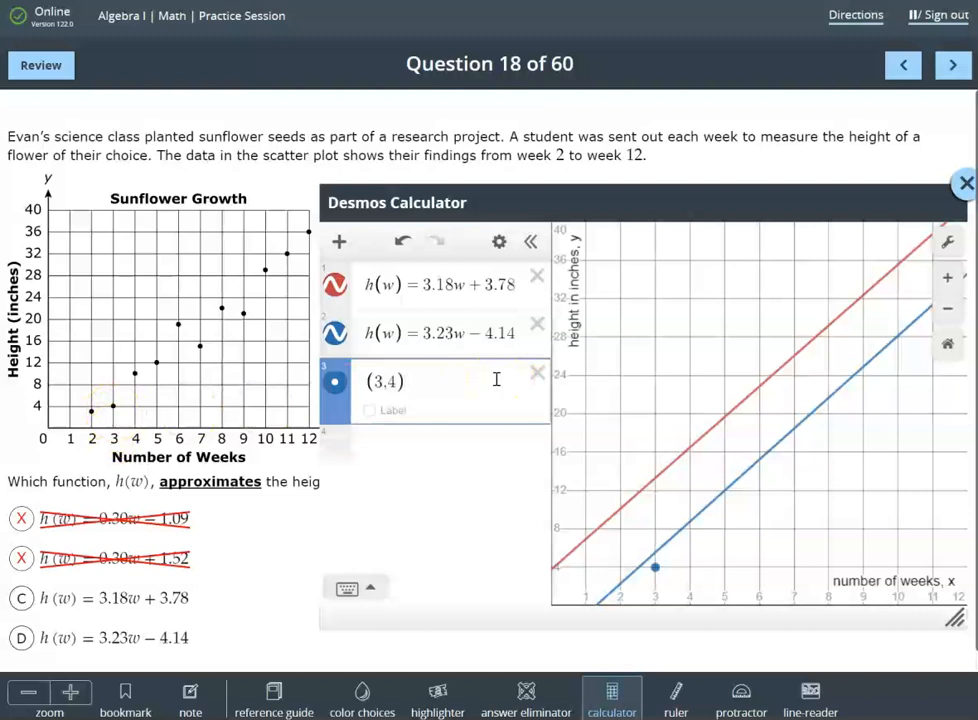
{"action": "left_click", "coordinate": [369, 412]}
Plot the scatter-plot point (11,32) as a fourth expression with its label shown, and bring it fully into the graph view.
{"action": "left_click", "coordinate": [391, 445]}
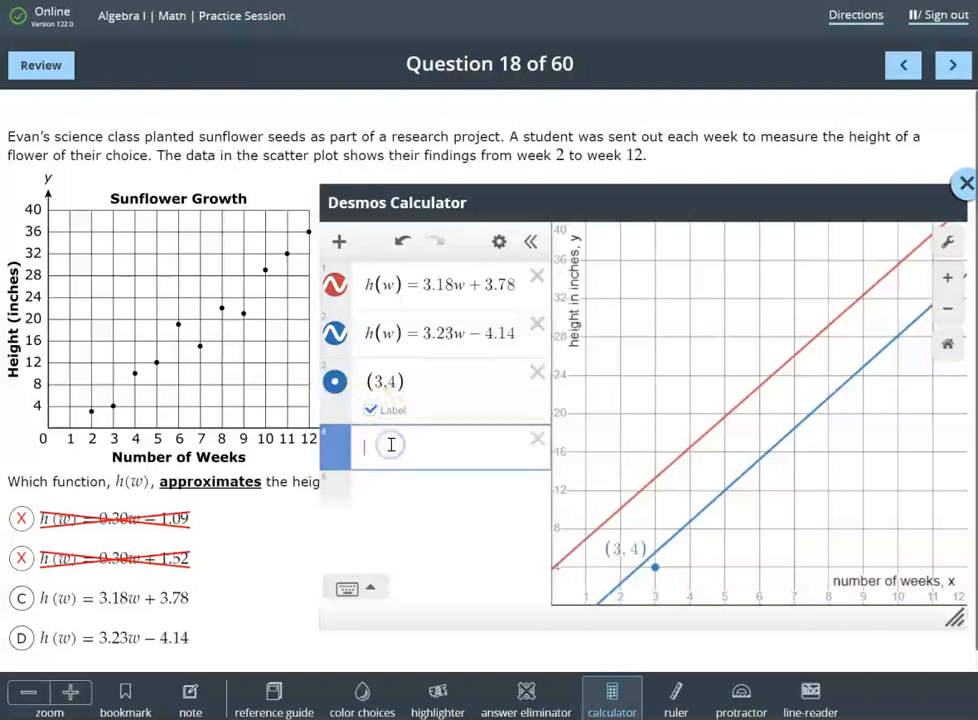
{"action": "left_click", "coordinate": [404, 454]}
{"action": "type", "text": "(11"}
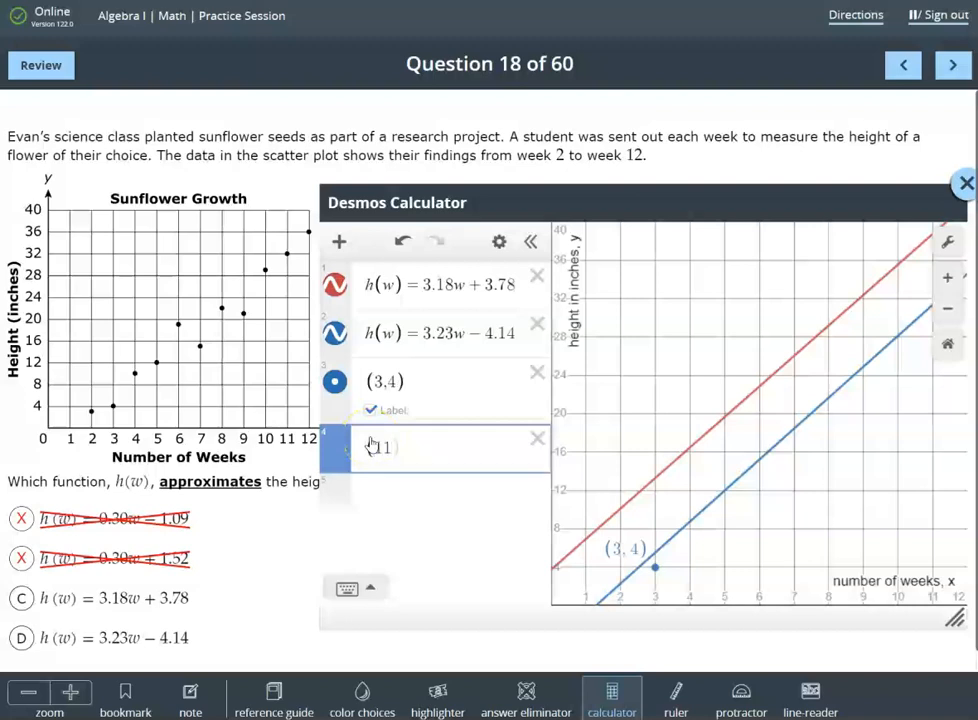
{"action": "type", "text": ",32"}
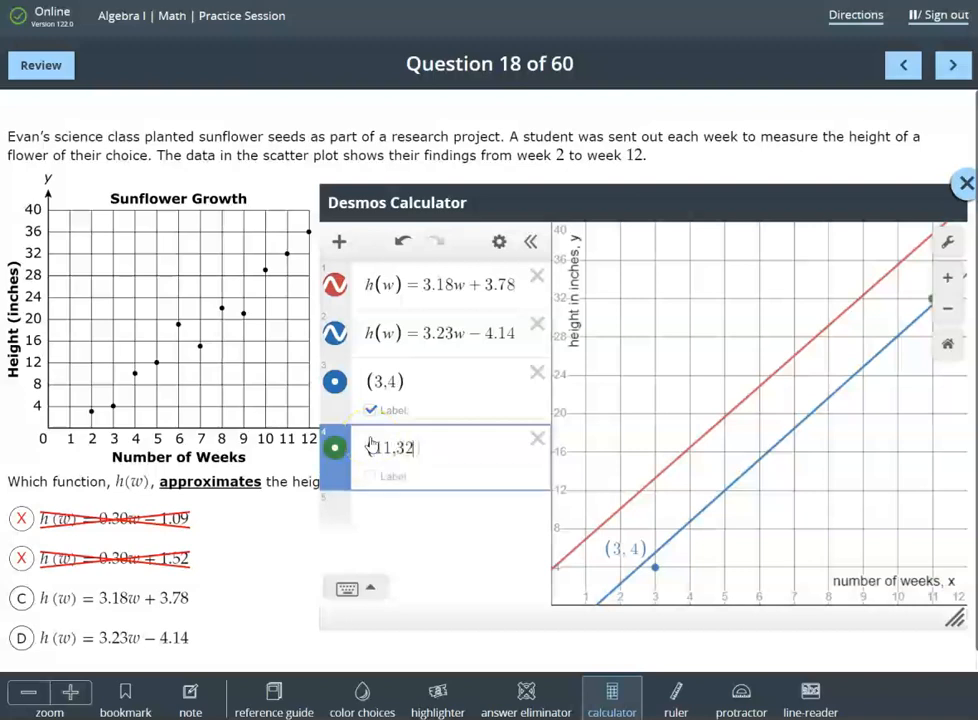
{"action": "left_click", "coordinate": [371, 476]}
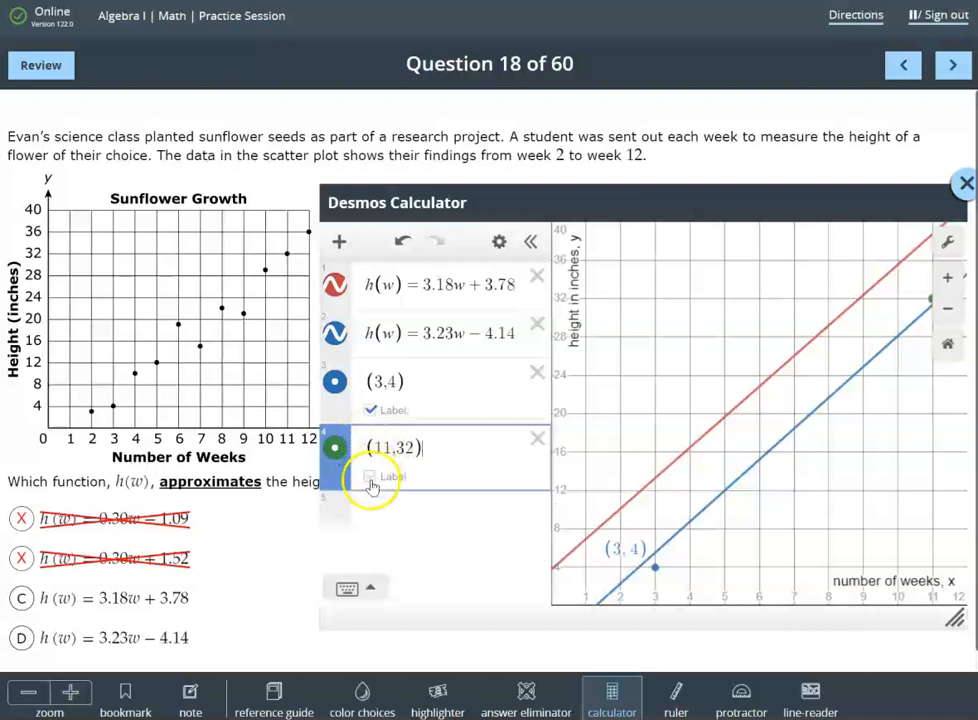
{"action": "left_click_drag", "start_coordinate": [820, 517], "coordinate": [791, 491]}
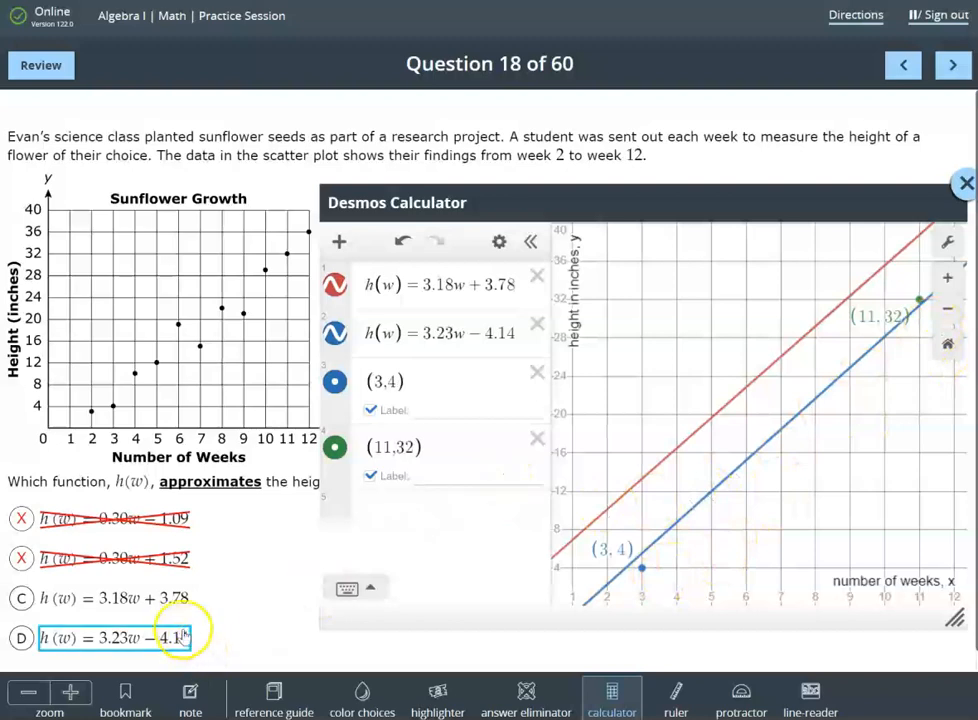
Select answer choice D for question 18 and go to question 21.
{"action": "left_click", "coordinate": [20, 636]}
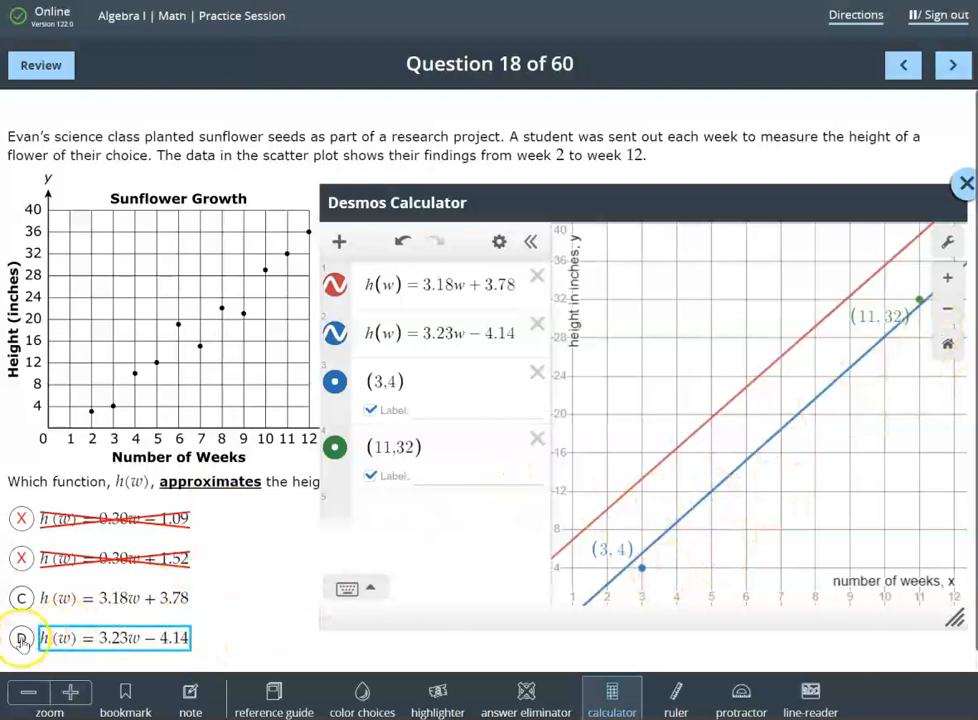
{"action": "left_click", "coordinate": [20, 637]}
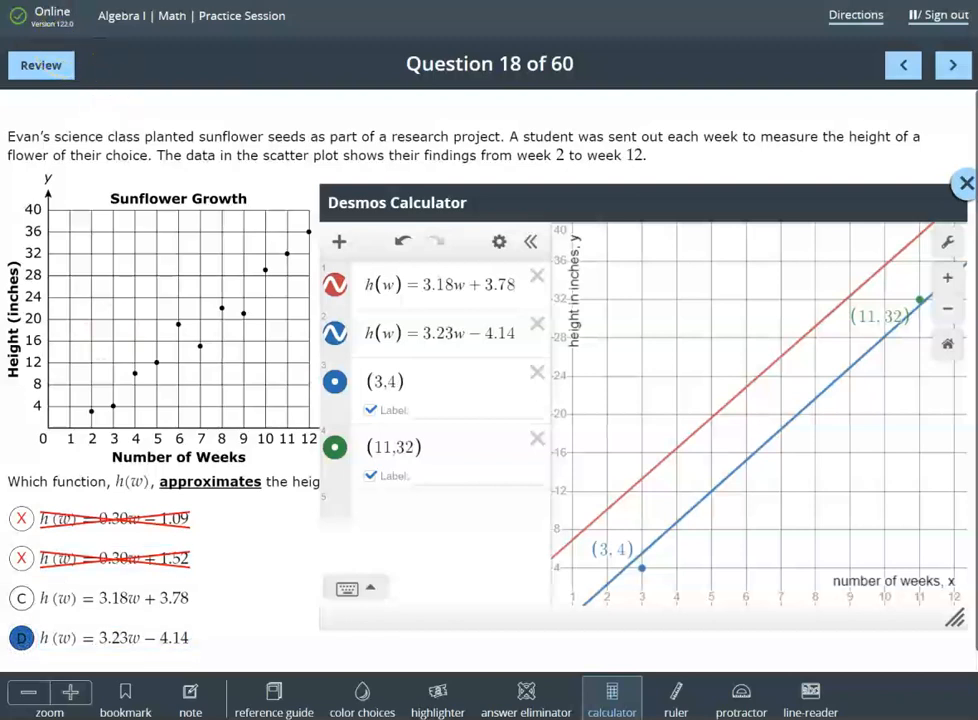
{"action": "left_click", "coordinate": [402, 199]}
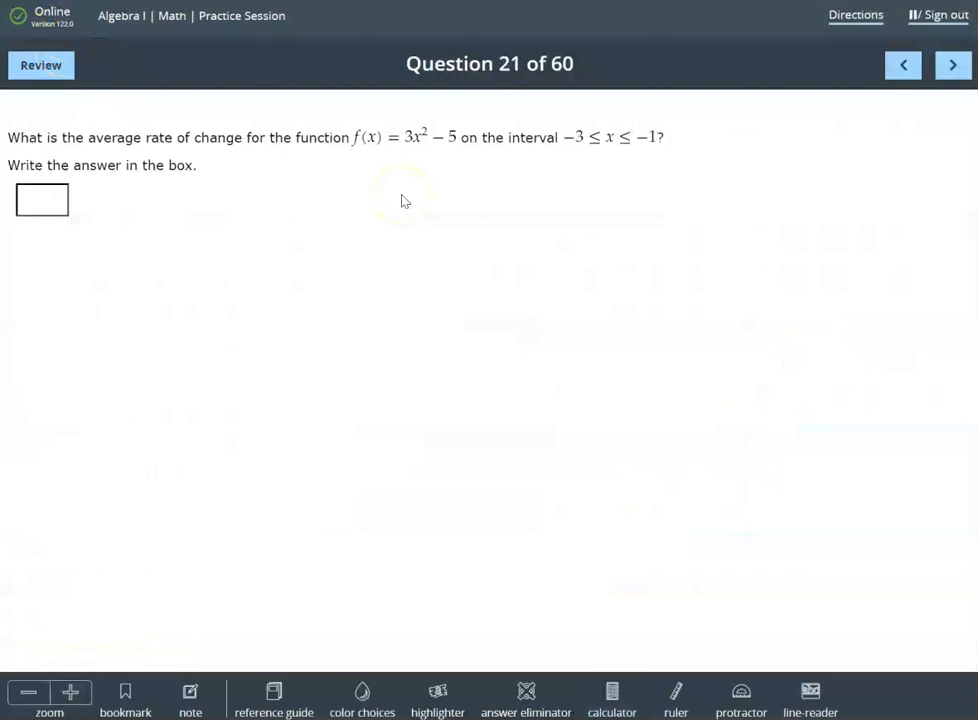
{"action": "left_click", "coordinate": [393, 312]}
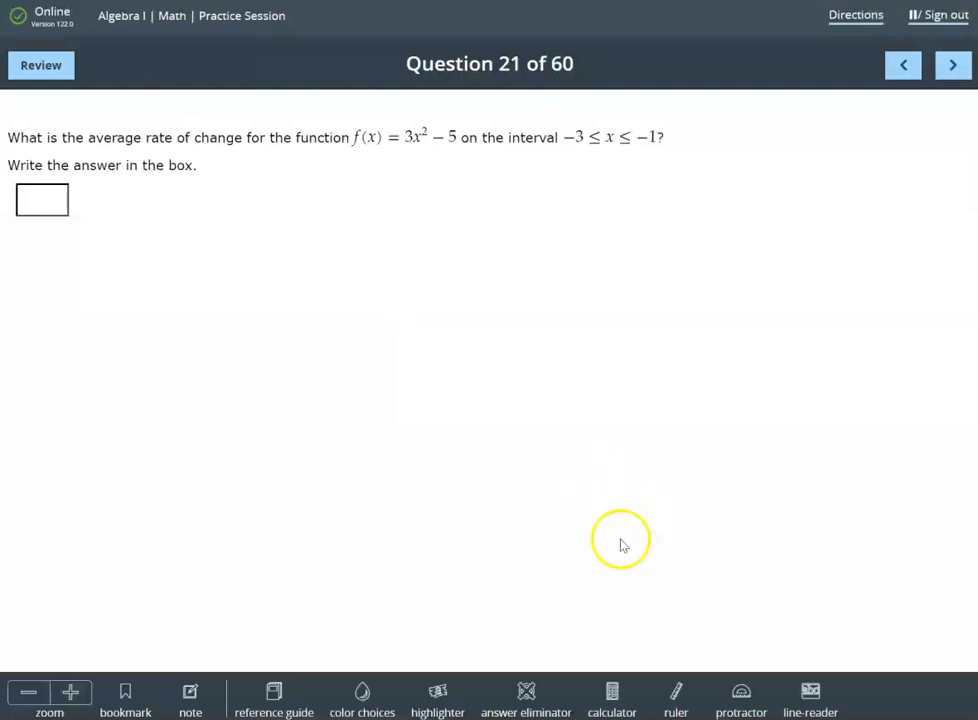
Open the Desmos calculator, place it below the question text and enlarge its window.
{"action": "left_click", "coordinate": [617, 700]}
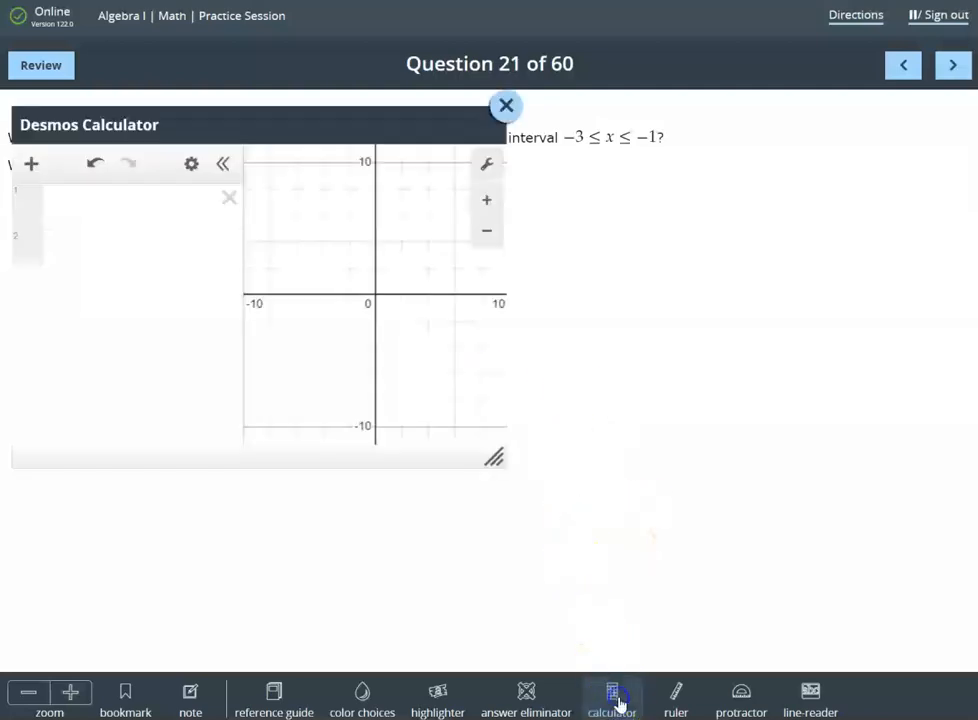
{"action": "left_click_drag", "start_coordinate": [333, 121], "coordinate": [631, 180]}
{"action": "left_click_drag", "start_coordinate": [792, 519], "coordinate": [937, 625]}
Graph the function f(x) = 3x² − 5 as the first expression.
{"action": "left_click", "coordinate": [411, 266]}
{"action": "type", "text": "f("}
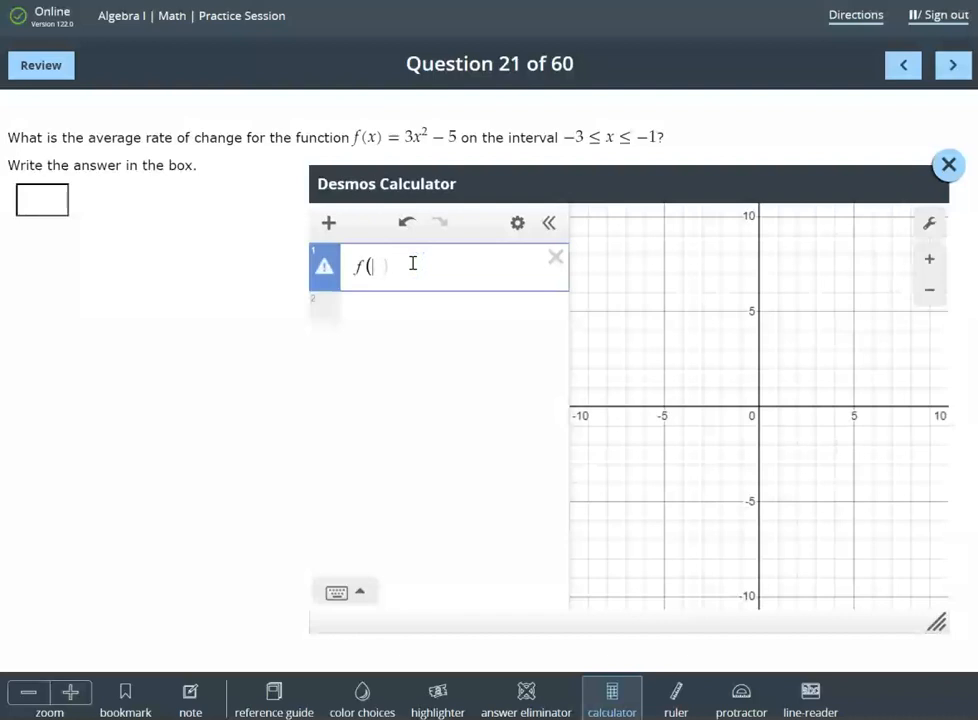
{"action": "type", "text": "x) "}
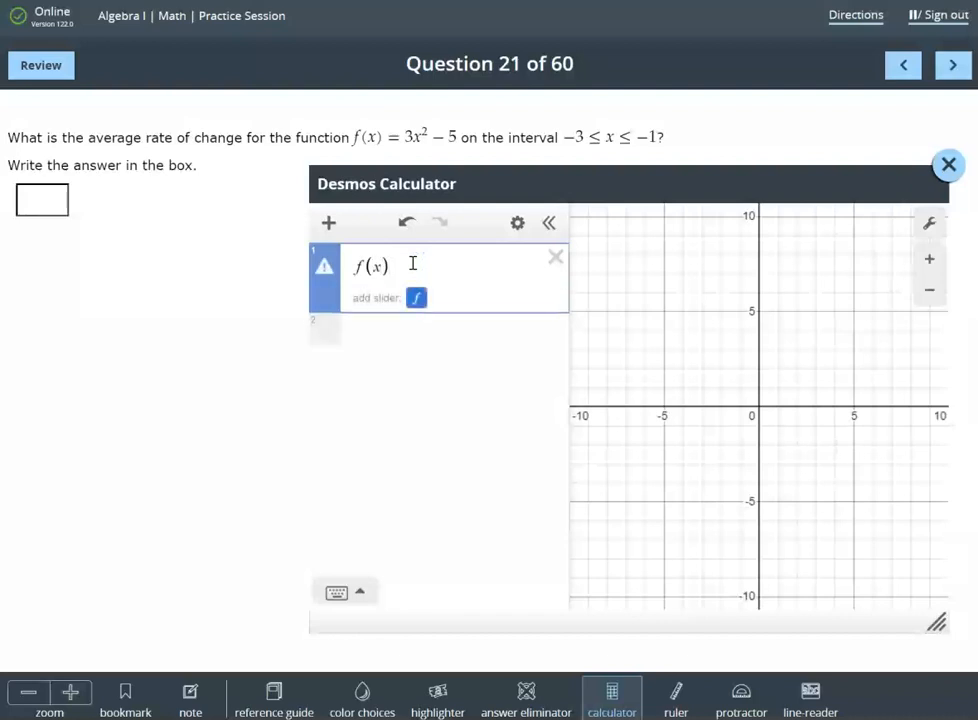
{"action": "type", "text": "= "}
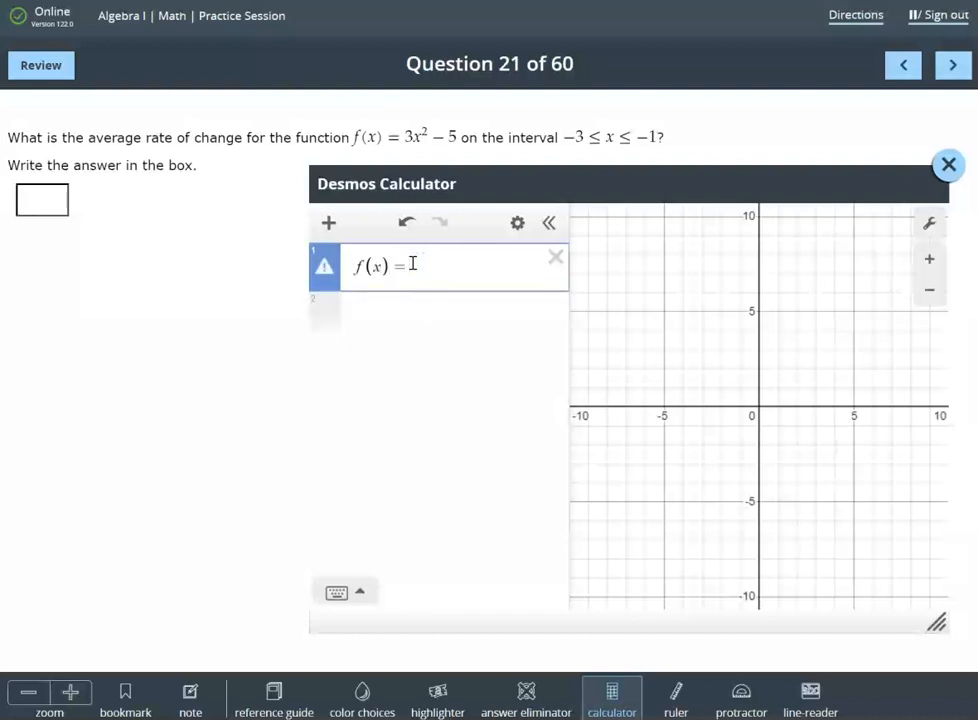
{"action": "type", "text": "3x^2"}
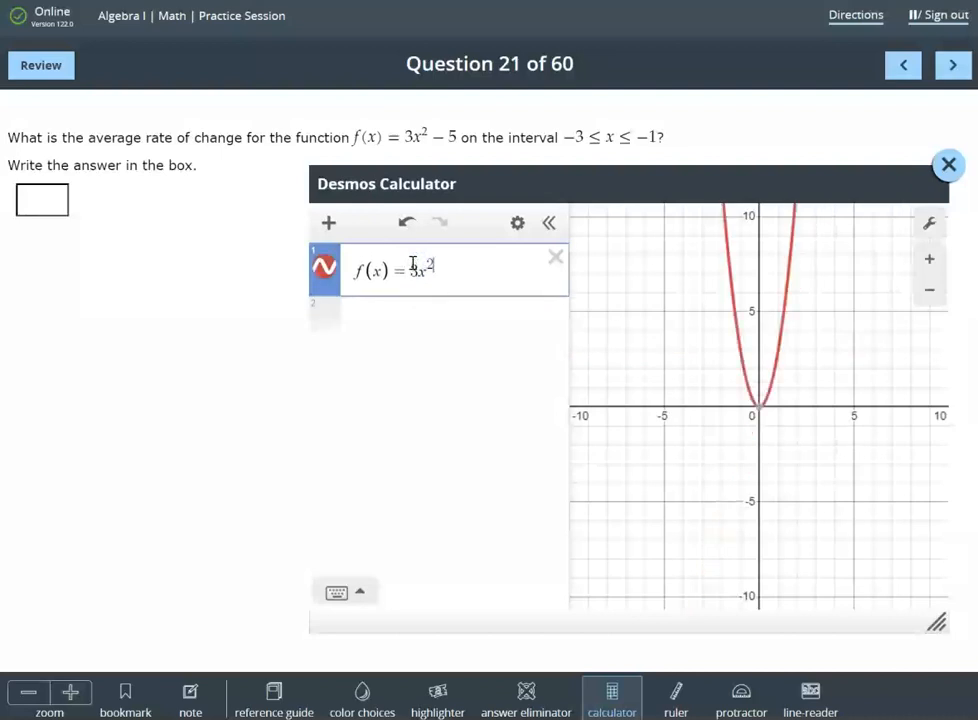
{"action": "key", "text": "Right"}
{"action": "type", "text": "-5"}
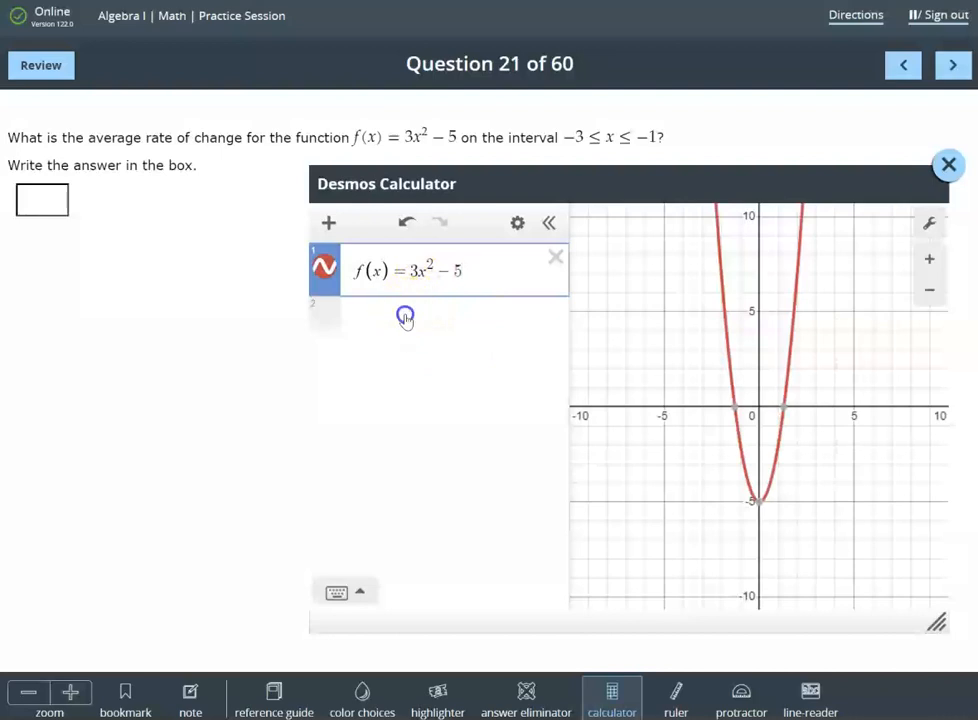
Evaluate the function at both interval endpoints by adding f(−3) and f(−1) as separate expressions.
{"action": "left_click", "coordinate": [404, 315]}
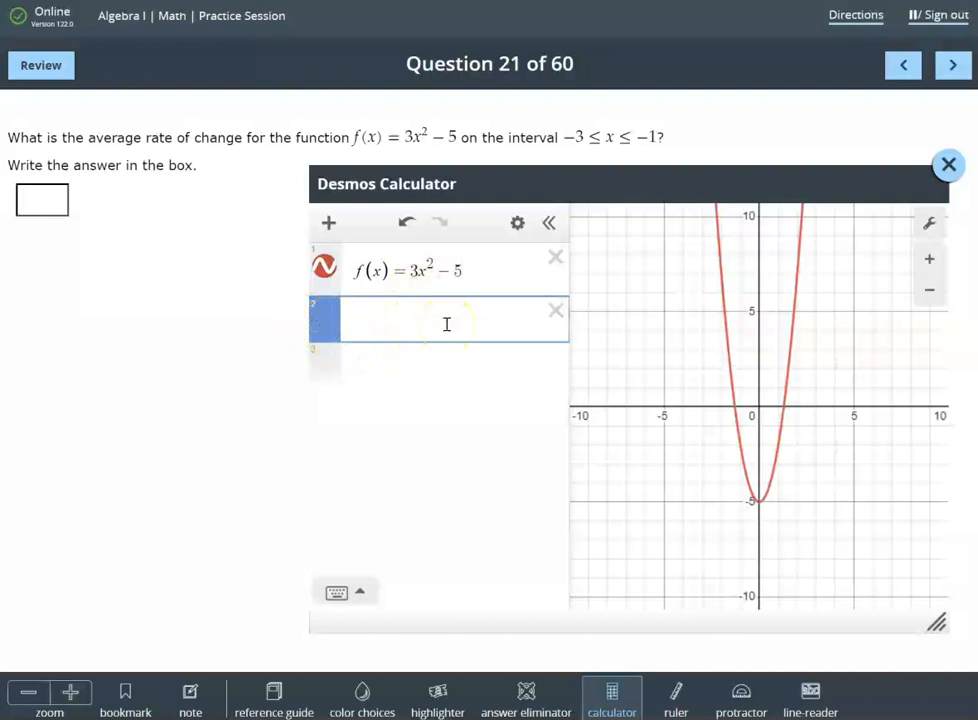
{"action": "type", "text": "f(-3)"}
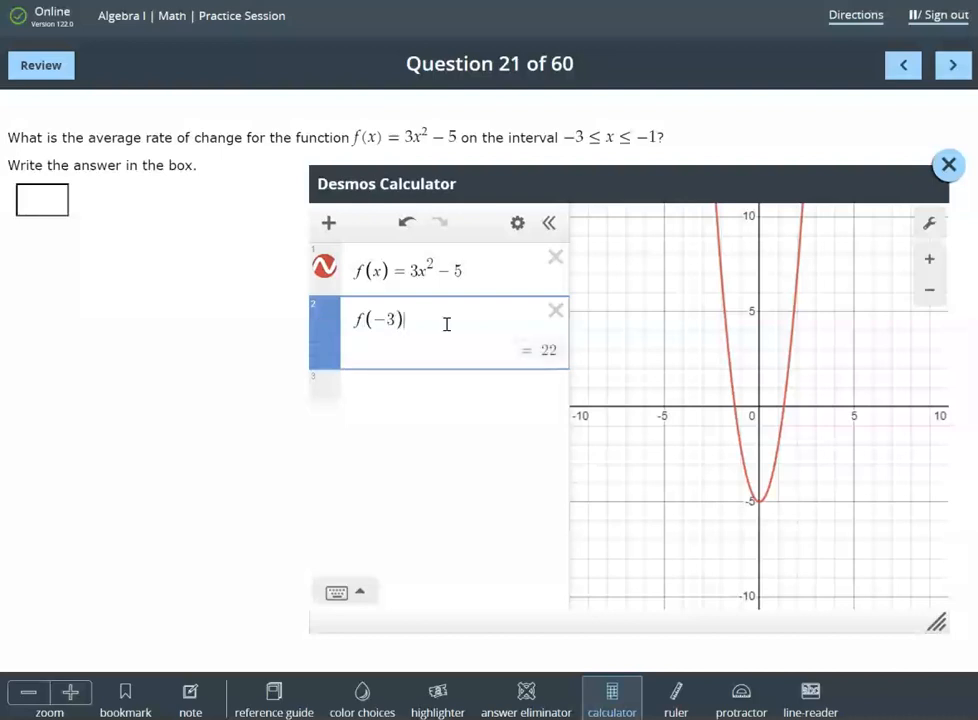
{"action": "left_click", "coordinate": [384, 404]}
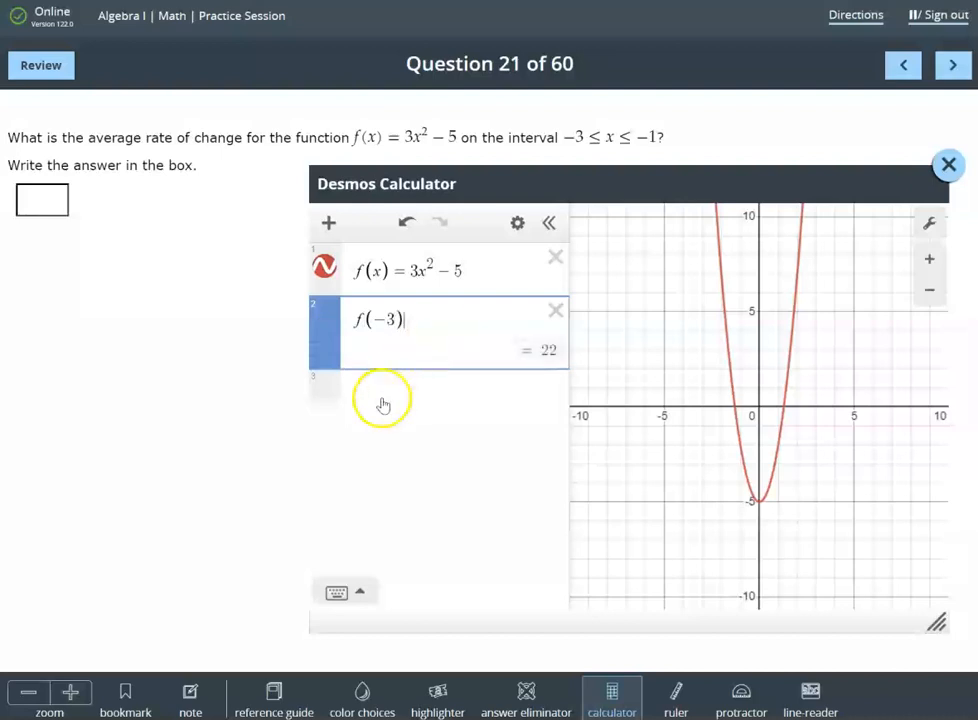
{"action": "type", "text": "f"}
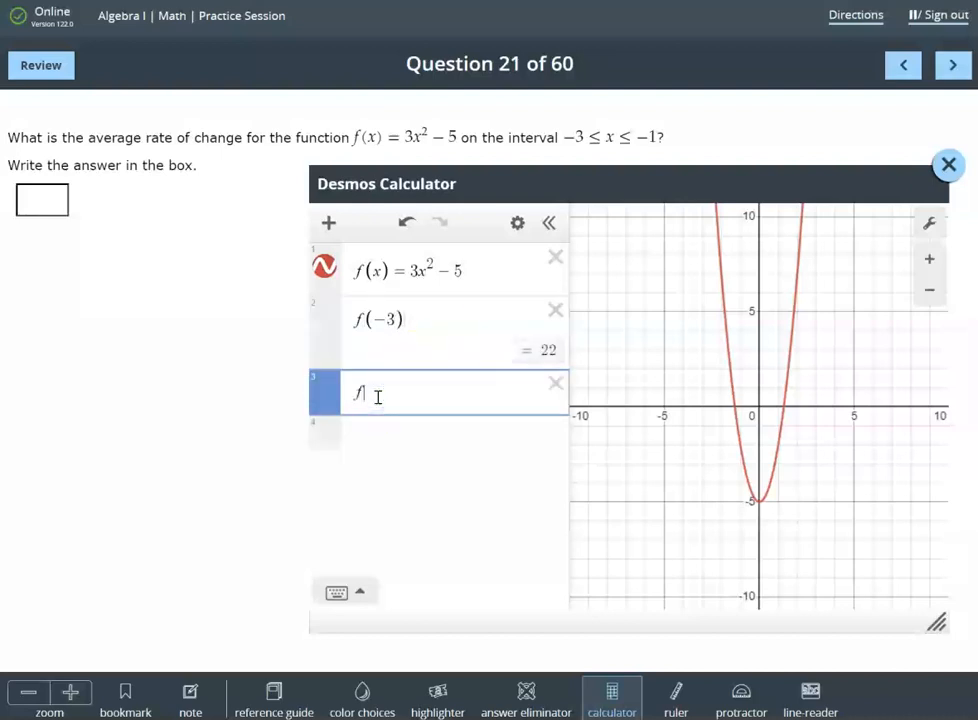
{"action": "type", "text": "(-1"}
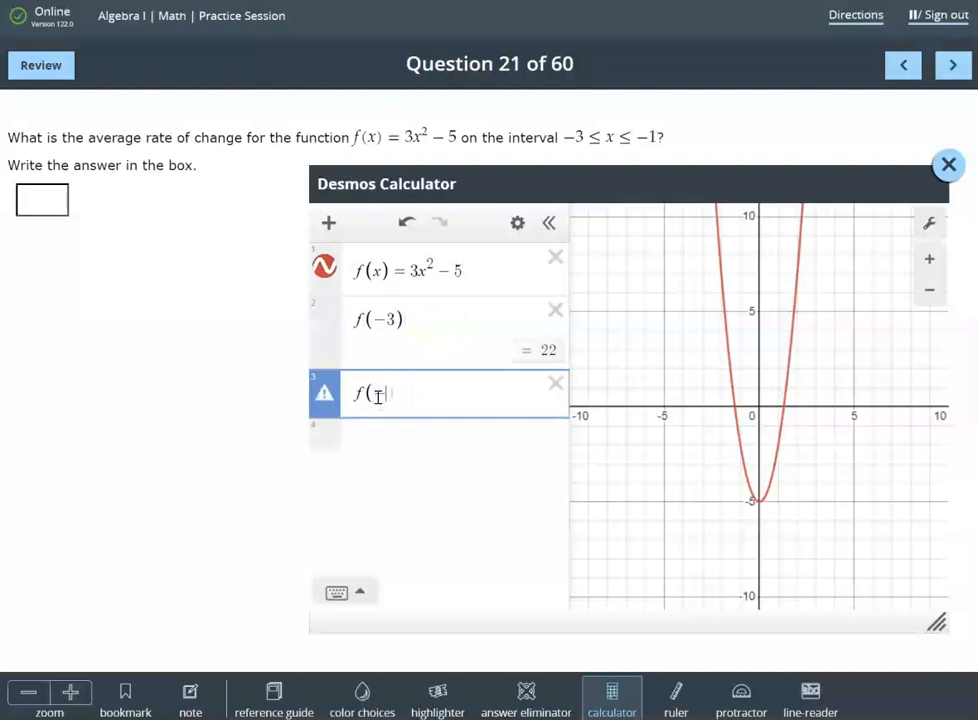
{"action": "left_click", "coordinate": [472, 425]}
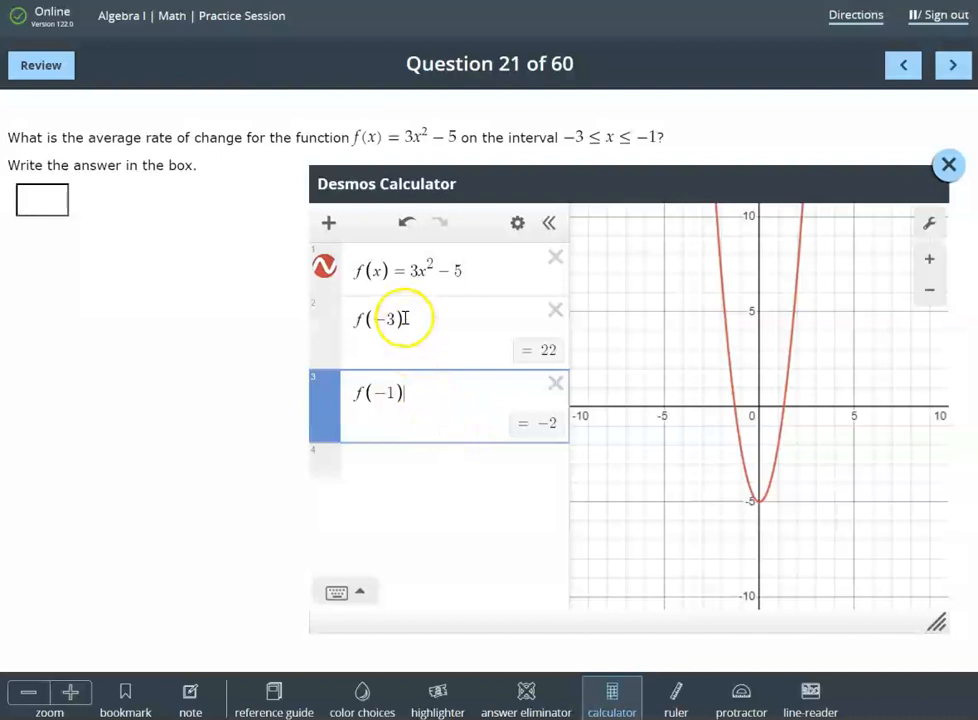
Plot the point (−3,22) as a new expression and turn on its label.
{"action": "left_click", "coordinate": [416, 478]}
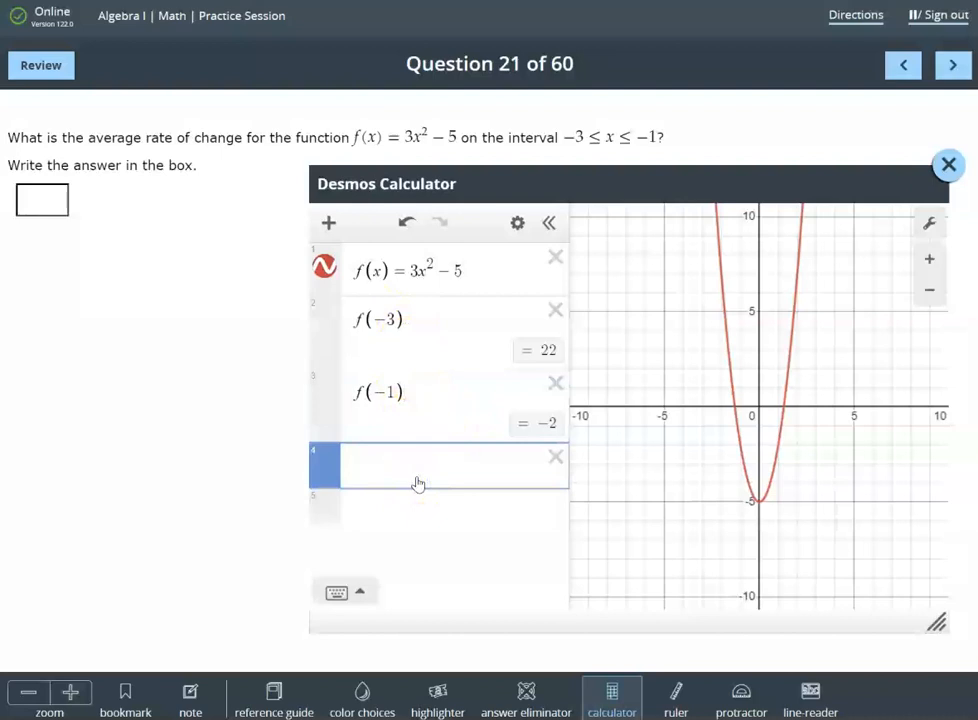
{"action": "type", "text": "("}
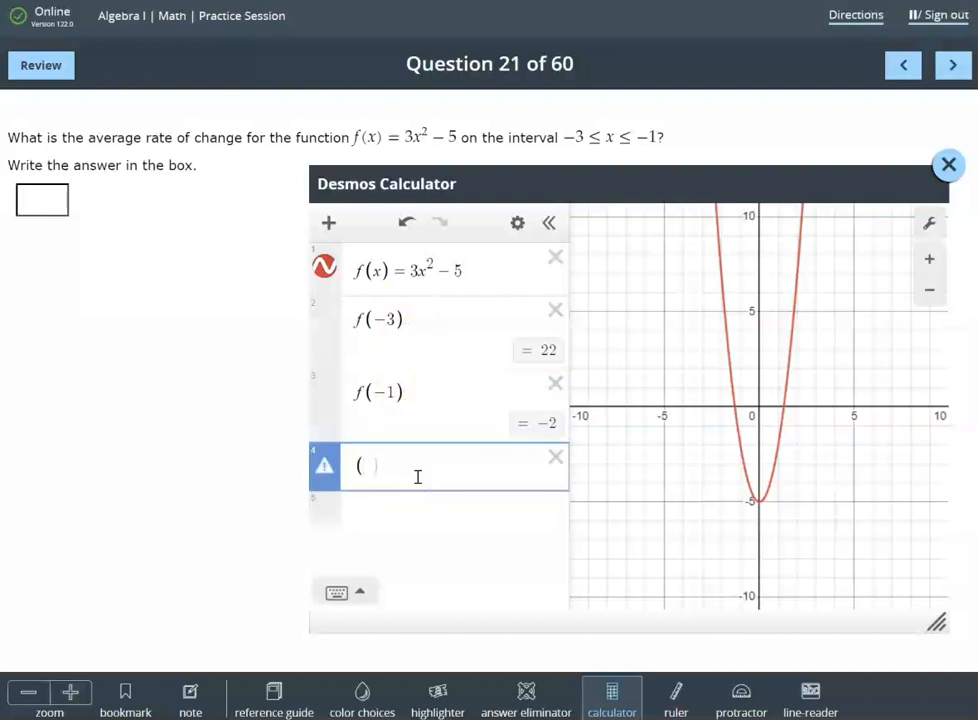
{"action": "type", "text": "-3"}
{"action": "type", "text": ",22"}
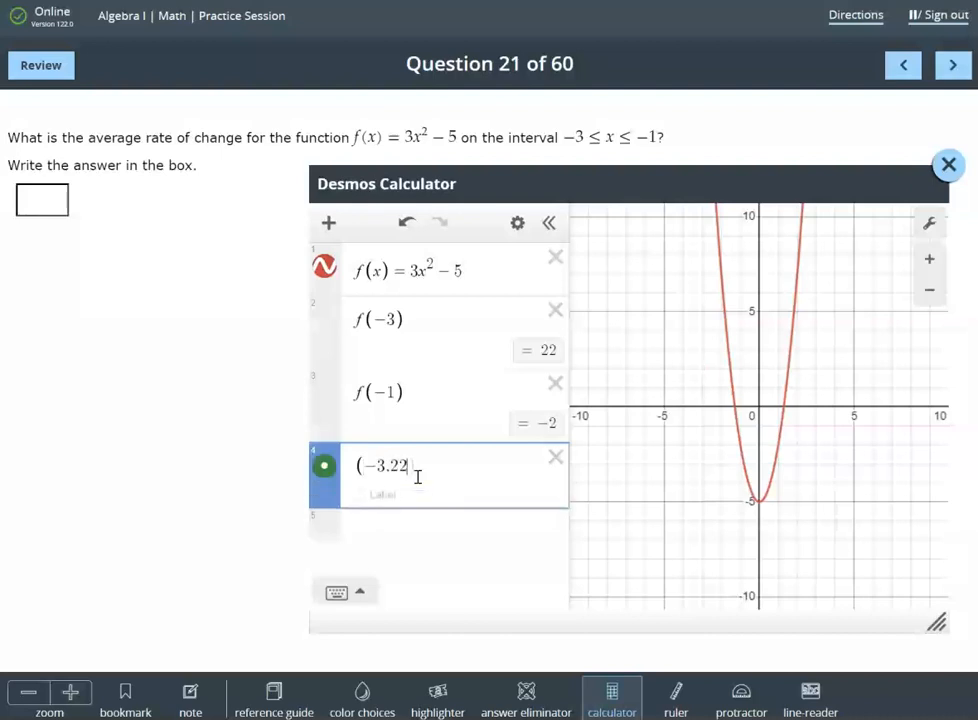
{"action": "type", "text": ")"}
{"action": "left_click", "coordinate": [361, 495]}
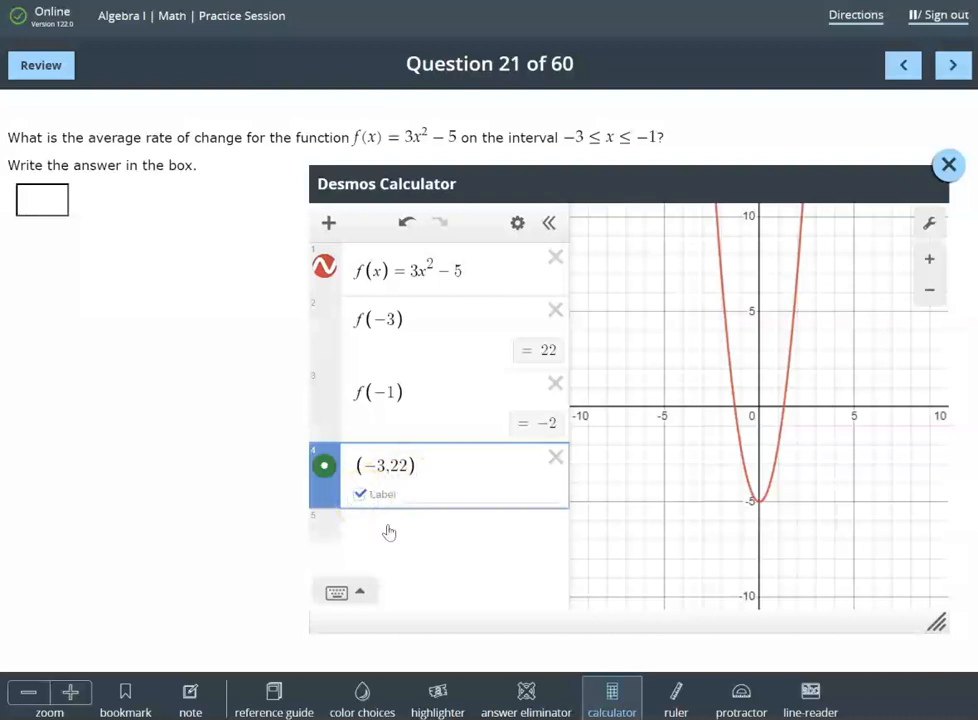
Plot the interval's other endpoint as the point (−1,−2) in a new expression.
{"action": "left_click", "coordinate": [386, 526]}
{"action": "type", "text": "("}
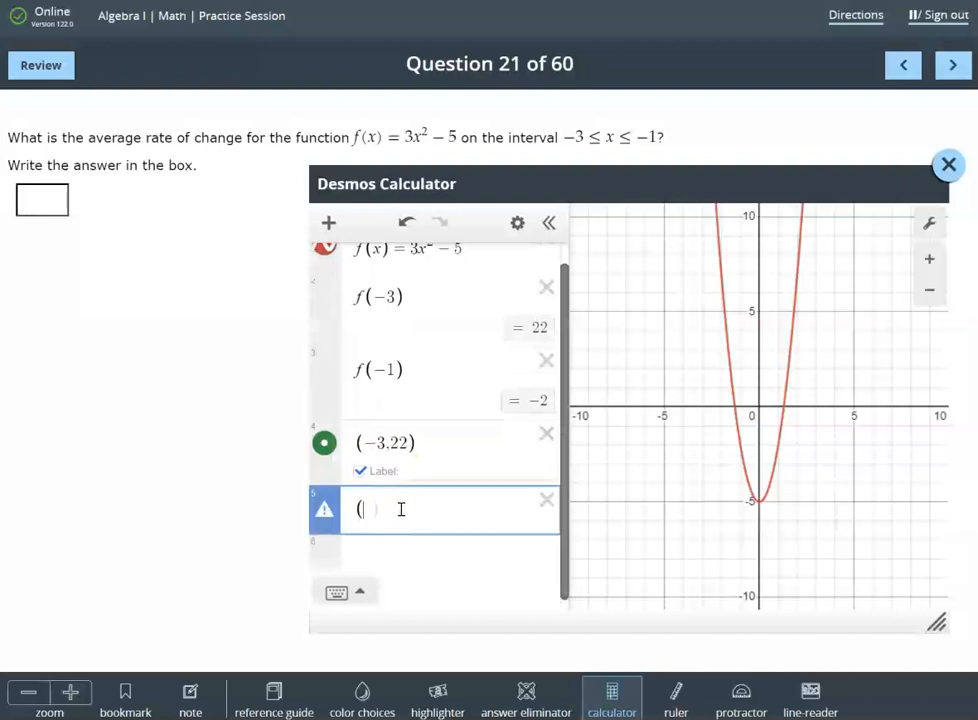
{"action": "type", "text": "-1,-2)"}
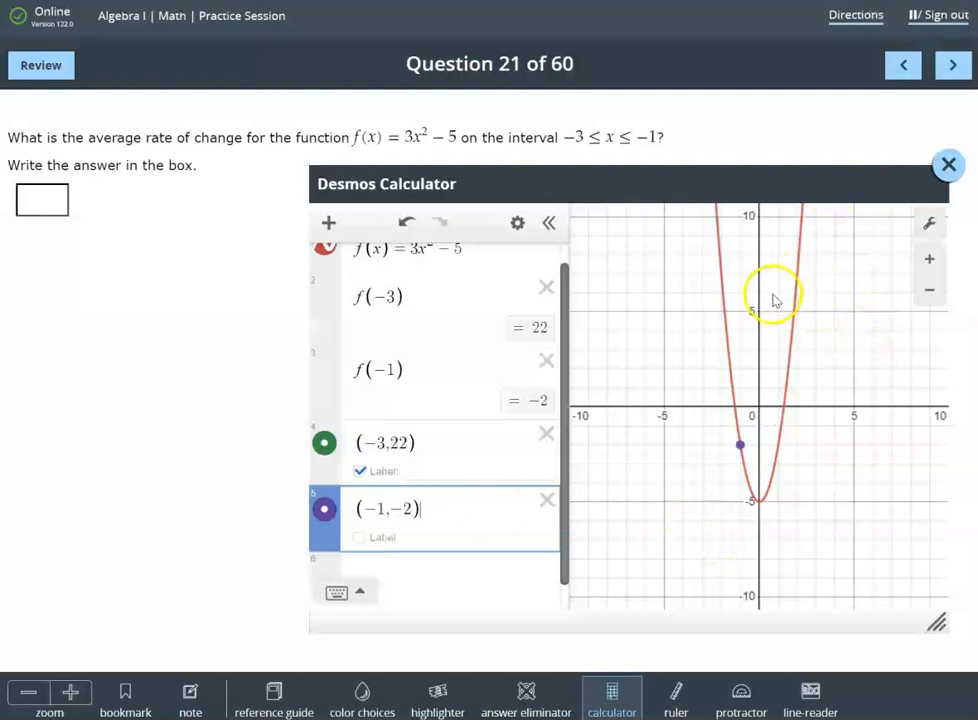
Set the upper limit of the graph's y-axis to 25 and close the graph settings.
{"action": "left_click", "coordinate": [930, 224]}
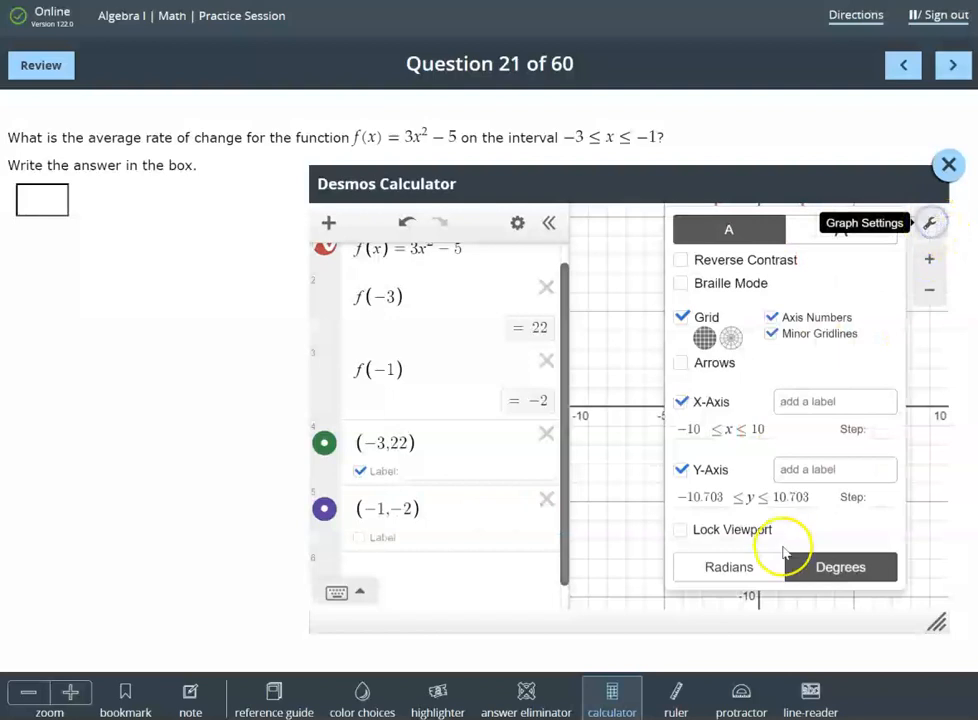
{"action": "left_click", "coordinate": [796, 499]}
{"action": "left_click_drag", "start_coordinate": [796, 499], "coordinate": [770, 516]}
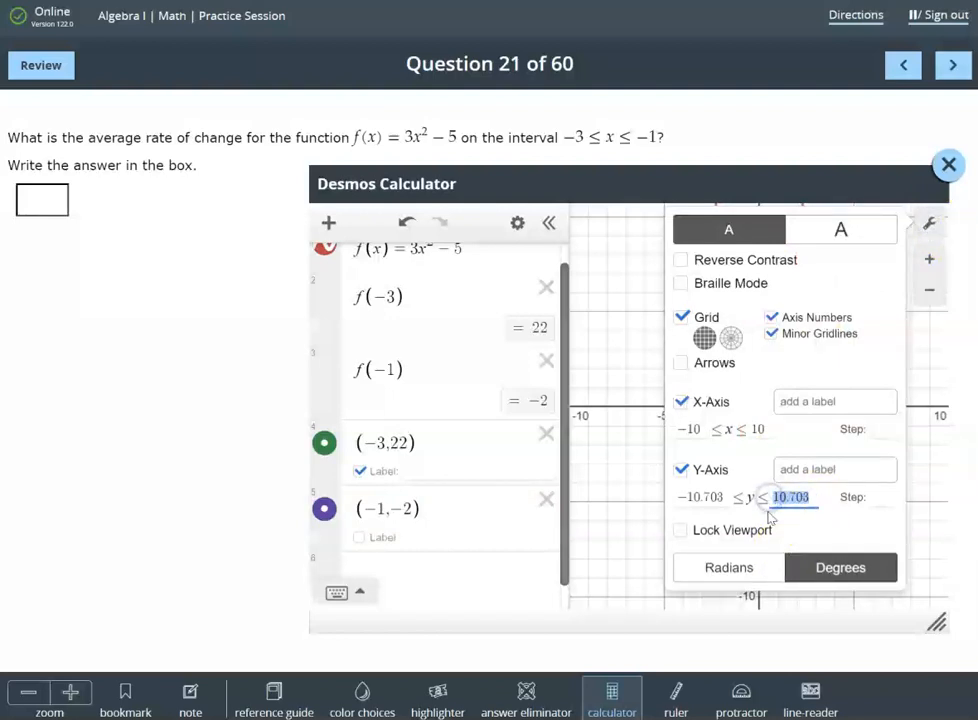
{"action": "type", "text": "25"}
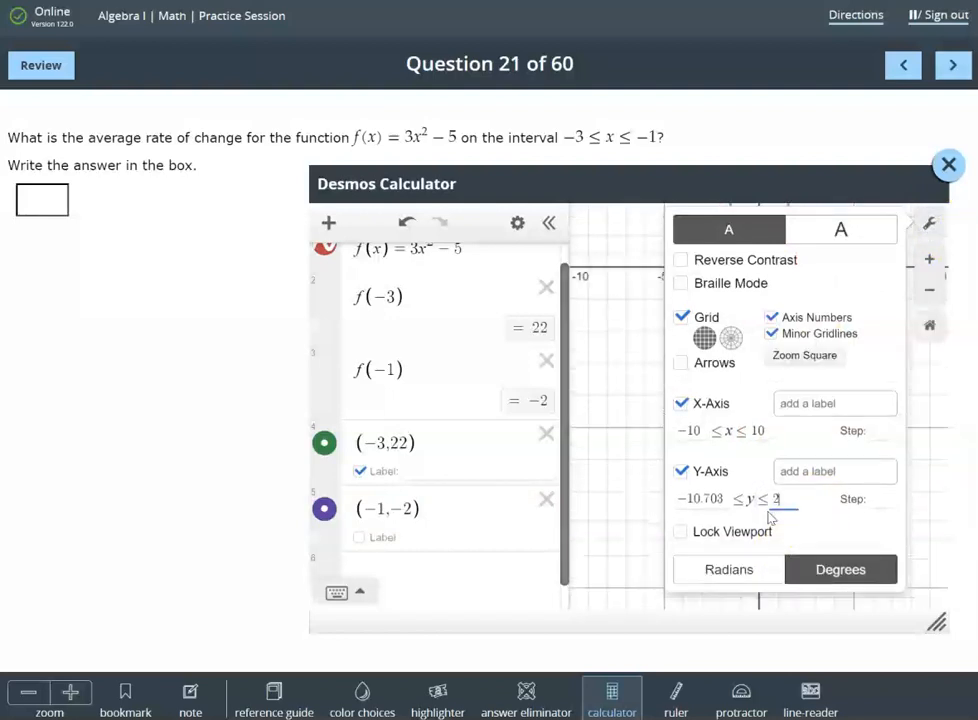
{"action": "left_click", "coordinate": [632, 455]}
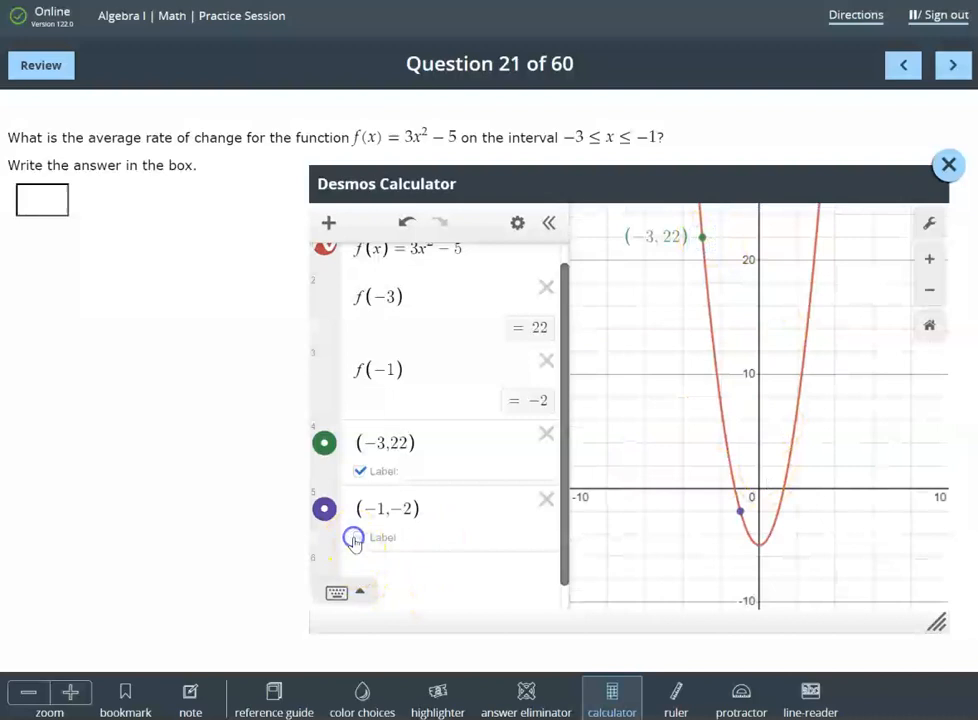
Turn on the label of the point (−1,−2) and calculate −2 − 22 in a new expression.
{"action": "left_click", "coordinate": [359, 540]}
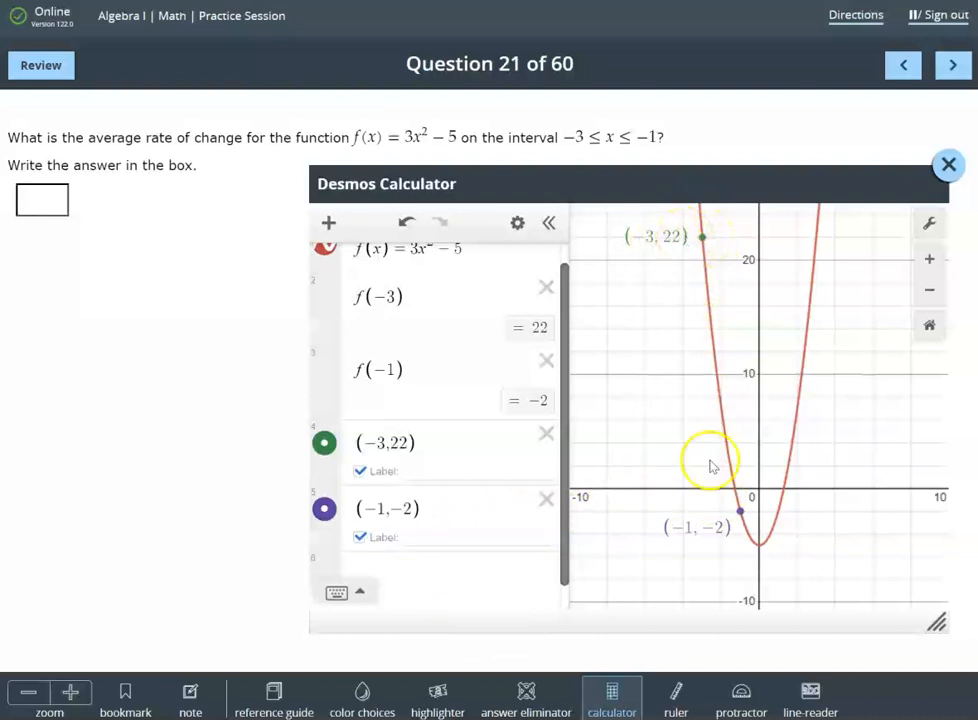
{"action": "left_click", "coordinate": [421, 570]}
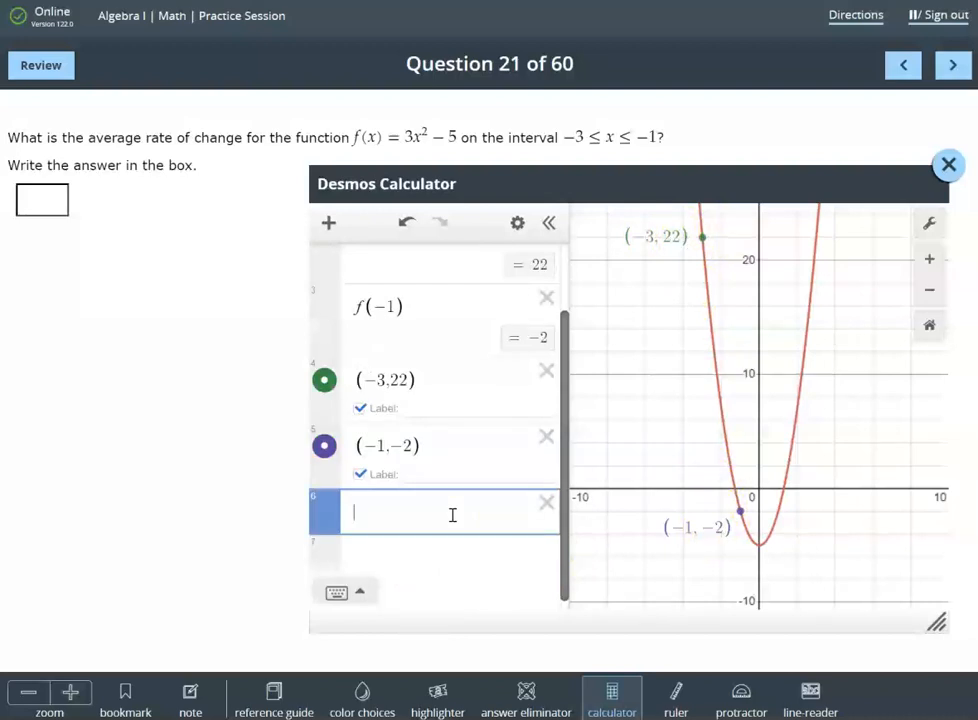
{"action": "left_click", "coordinate": [428, 536]}
{"action": "type", "text": "-2"}
{"action": "type", "text": "-"}
{"action": "type", "text": "22"}
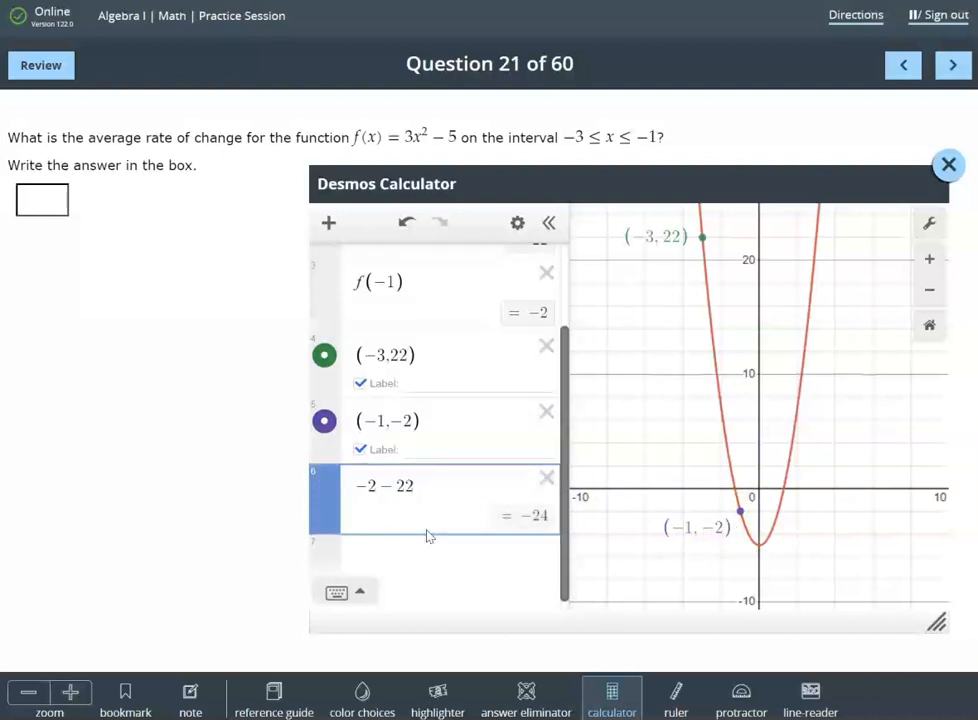
Make the difference −2 − 22 the numerator of a fraction with denominator −1 − −3.
{"action": "left_click_drag", "start_coordinate": [427, 494], "coordinate": [360, 490]}
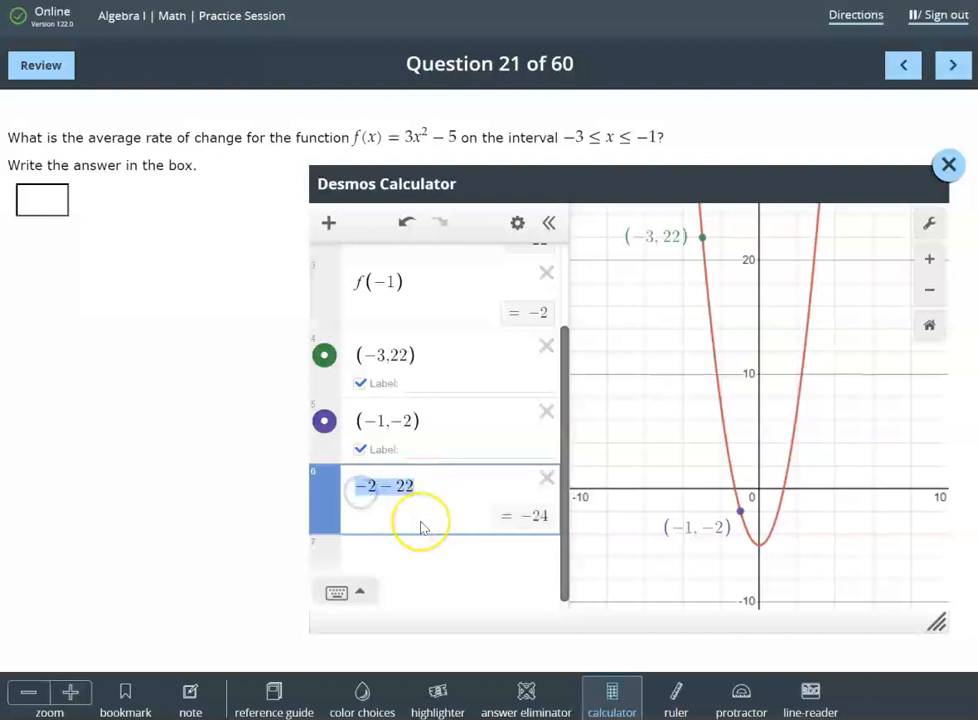
{"action": "type", "text": "/"}
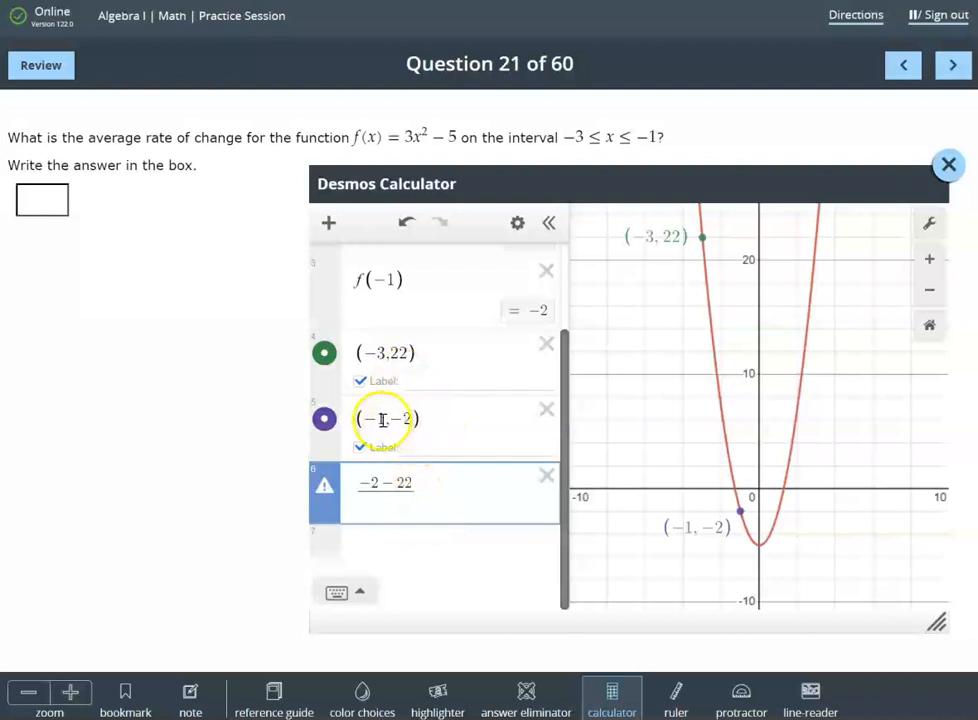
{"action": "type", "text": "-1"}
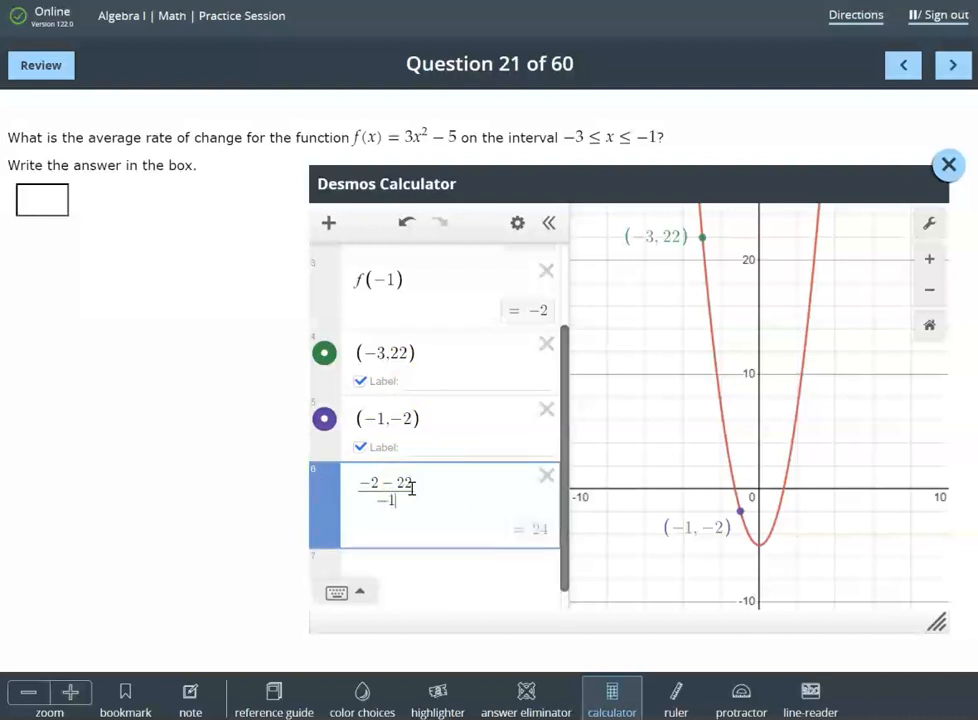
{"action": "type", "text": "--"}
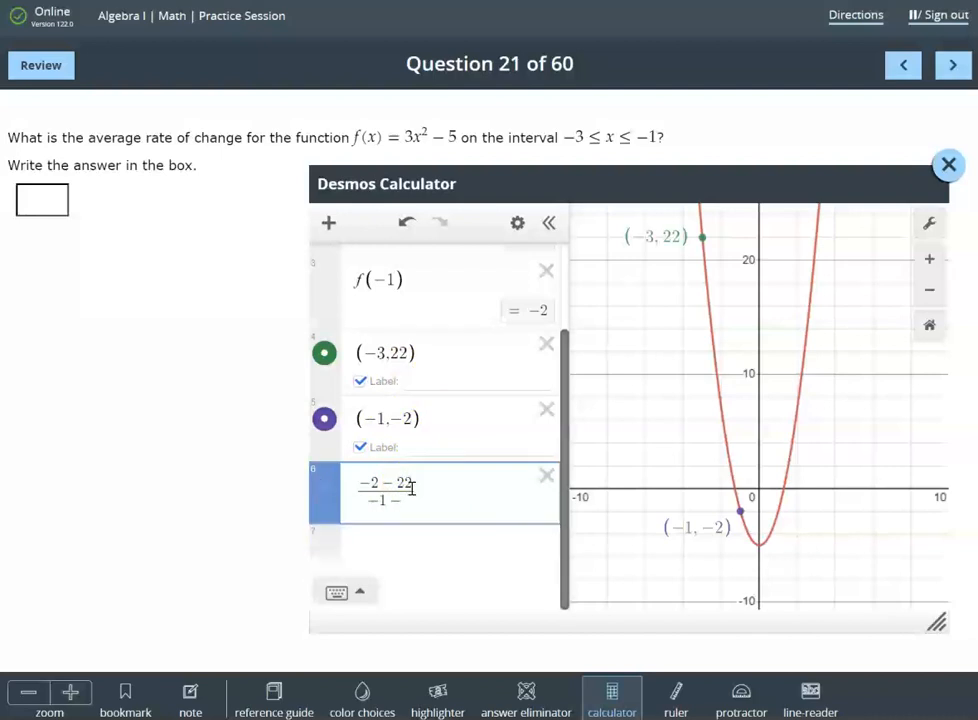
{"action": "type", "text": "3"}
{"action": "left_click", "coordinate": [405, 498]}
{"action": "left_click", "coordinate": [427, 560]}
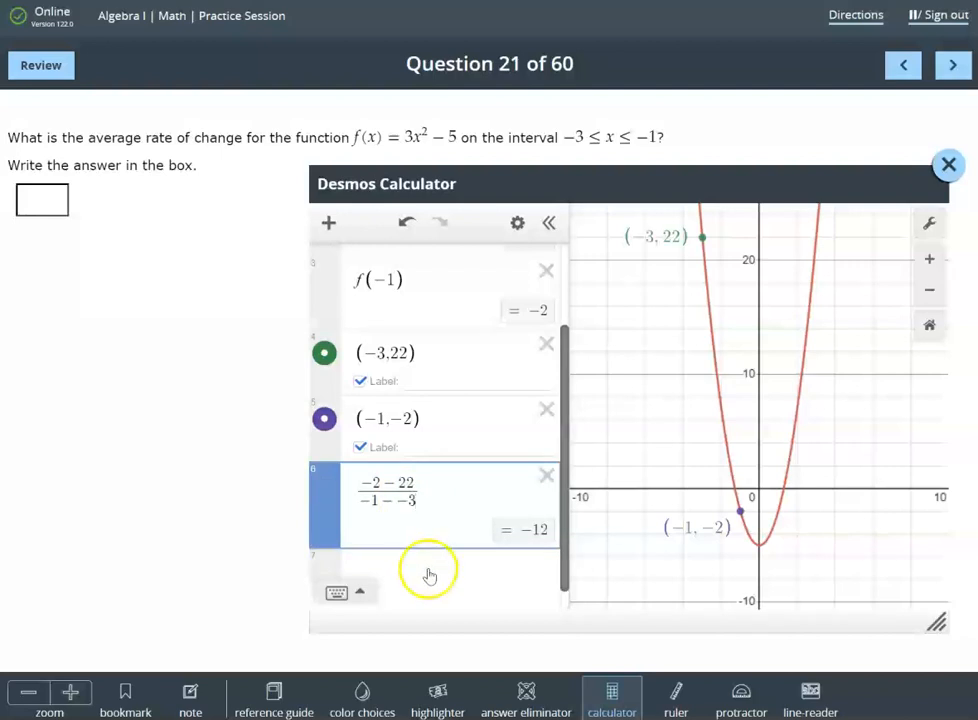
Enter −12 as the answer to question 21.
{"action": "left_click", "coordinate": [58, 200]}
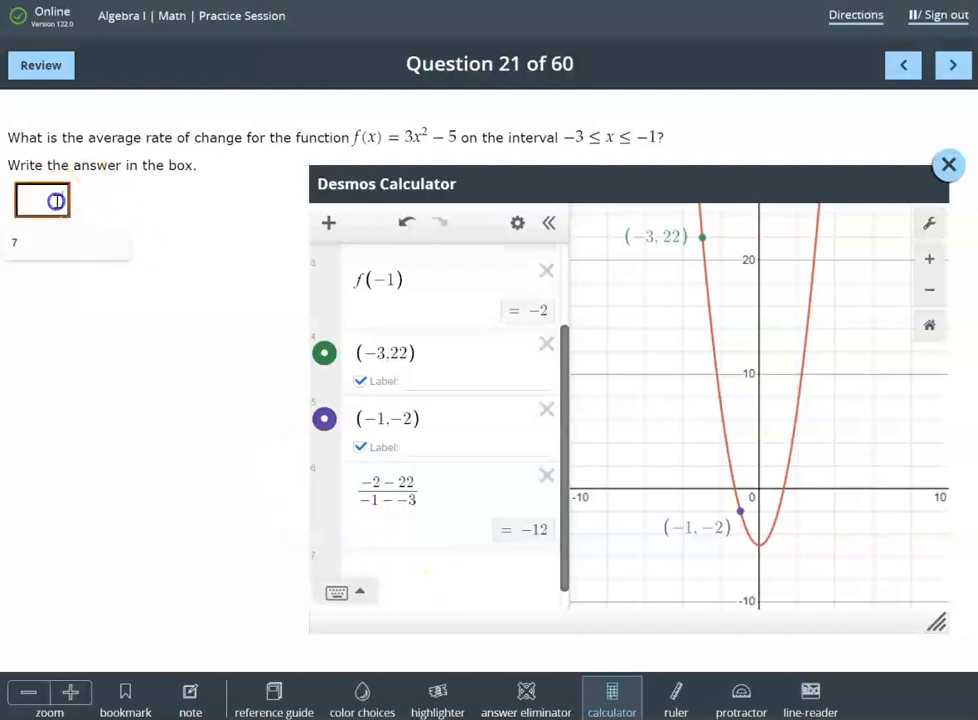
{"action": "type", "text": "-12"}
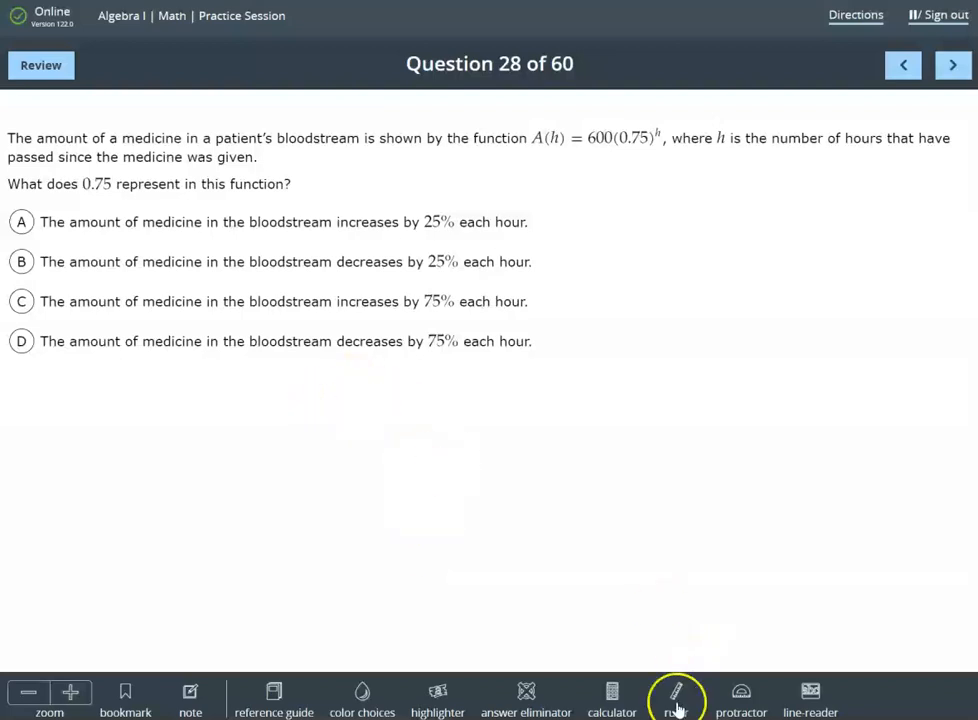
Open the calculator for question 28 and enter the medicine function a(h) = 600(0.75)^h as the first expression.
{"action": "left_click", "coordinate": [608, 690]}
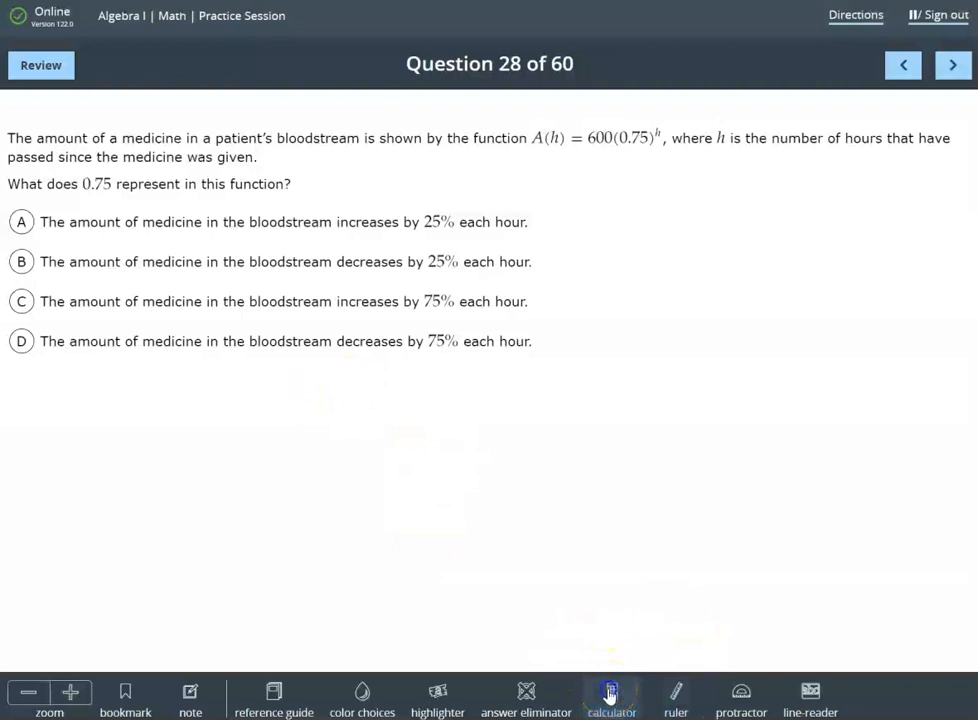
{"action": "left_click_drag", "start_coordinate": [334, 131], "coordinate": [684, 247]}
{"action": "left_click", "coordinate": [474, 327]}
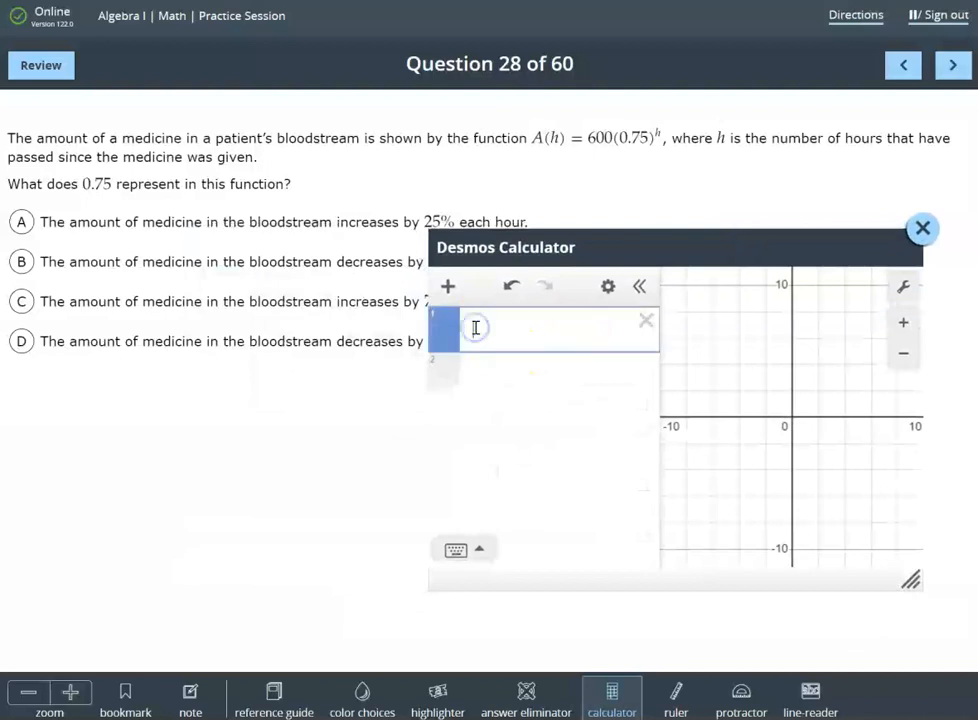
{"action": "type", "text": "A(h) "}
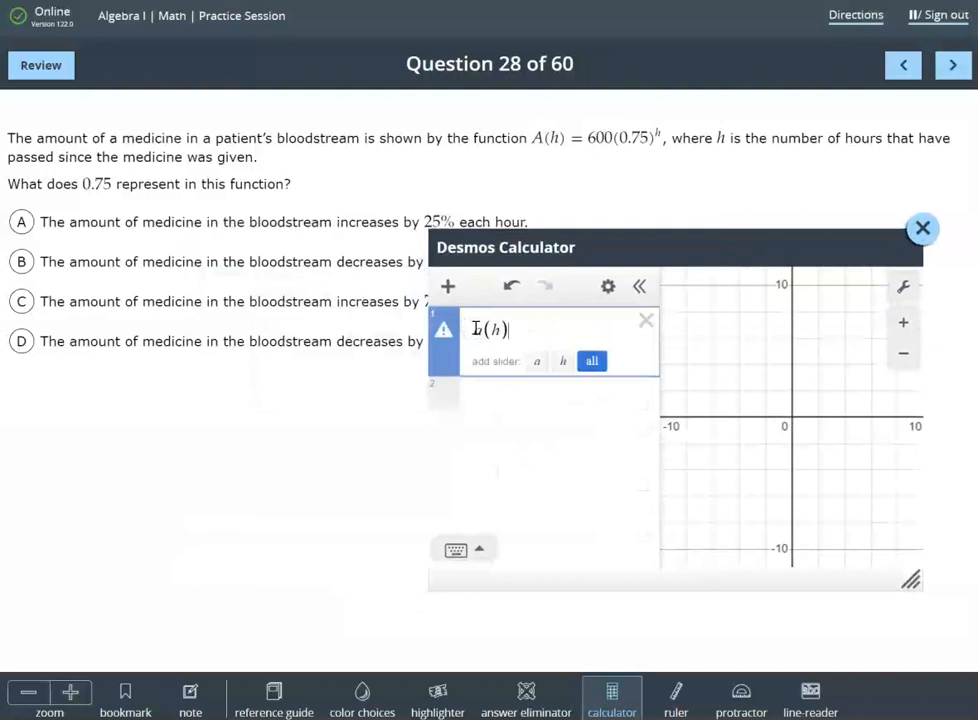
{"action": "type", "text": "= 600("}
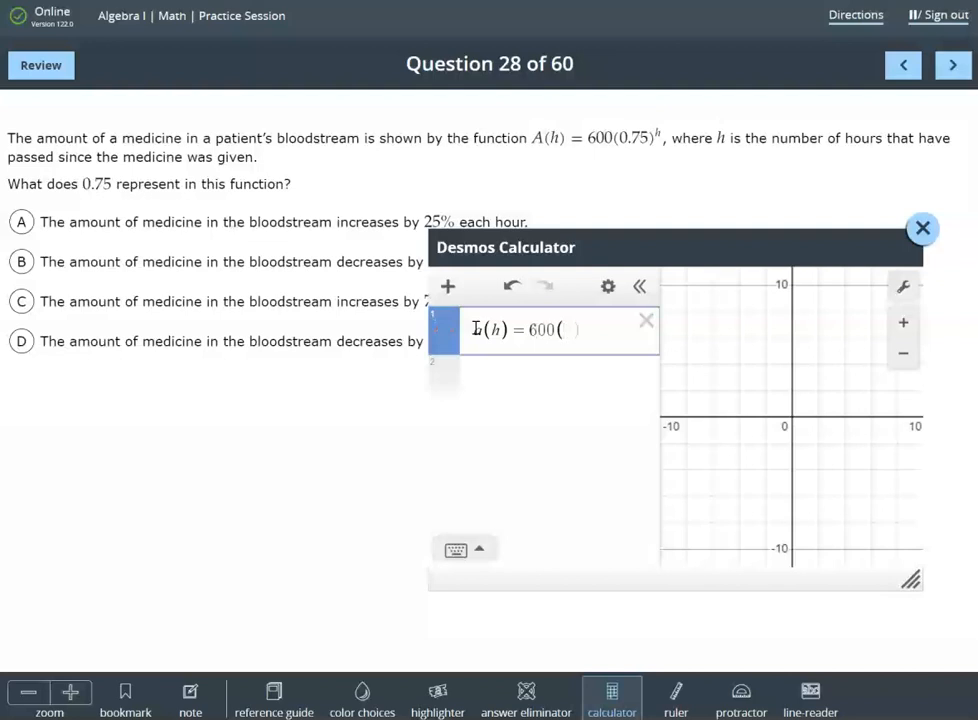
{"action": "type", "text": "0.75)"}
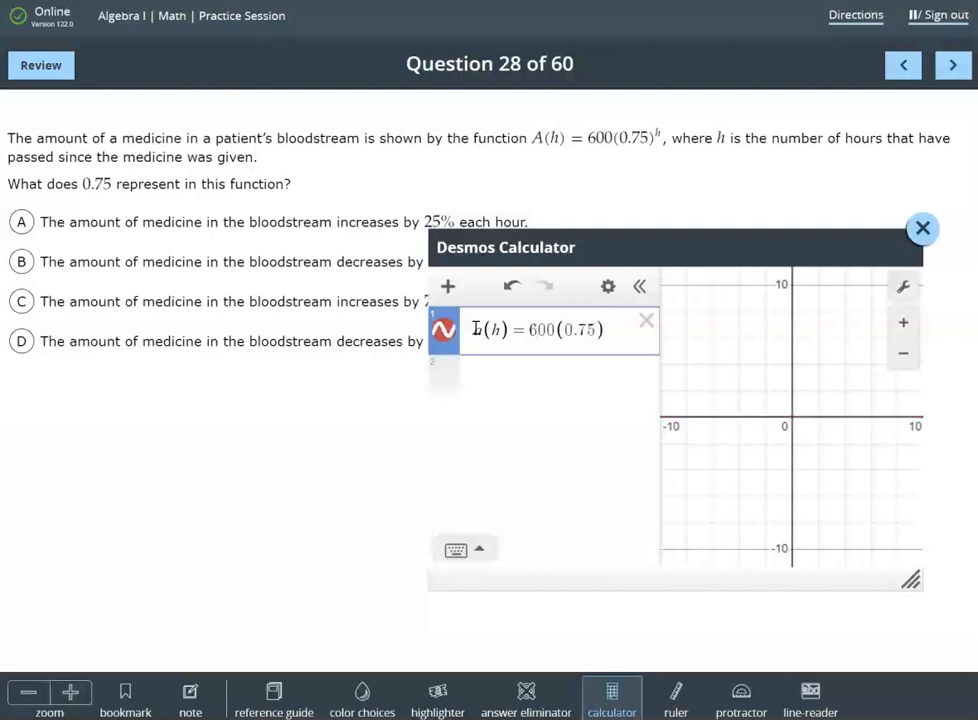
{"action": "type", "text": "^h"}
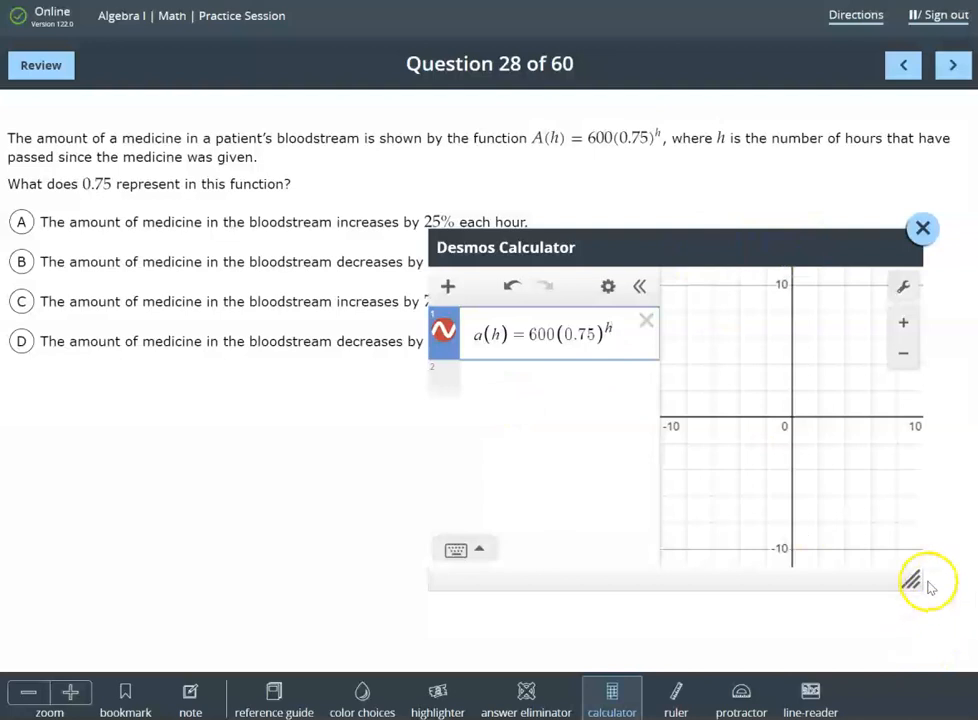
Shift the calculator away from the answer choices and add a table below the function.
{"action": "left_click", "coordinate": [526, 384]}
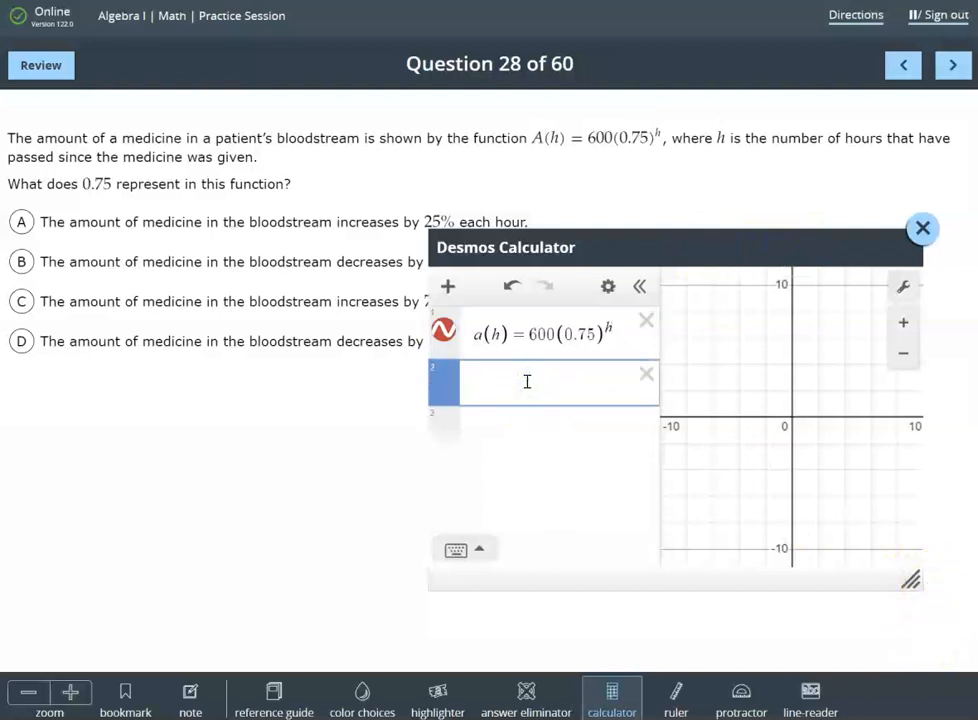
{"action": "left_click_drag", "start_coordinate": [589, 246], "coordinate": [663, 307]}
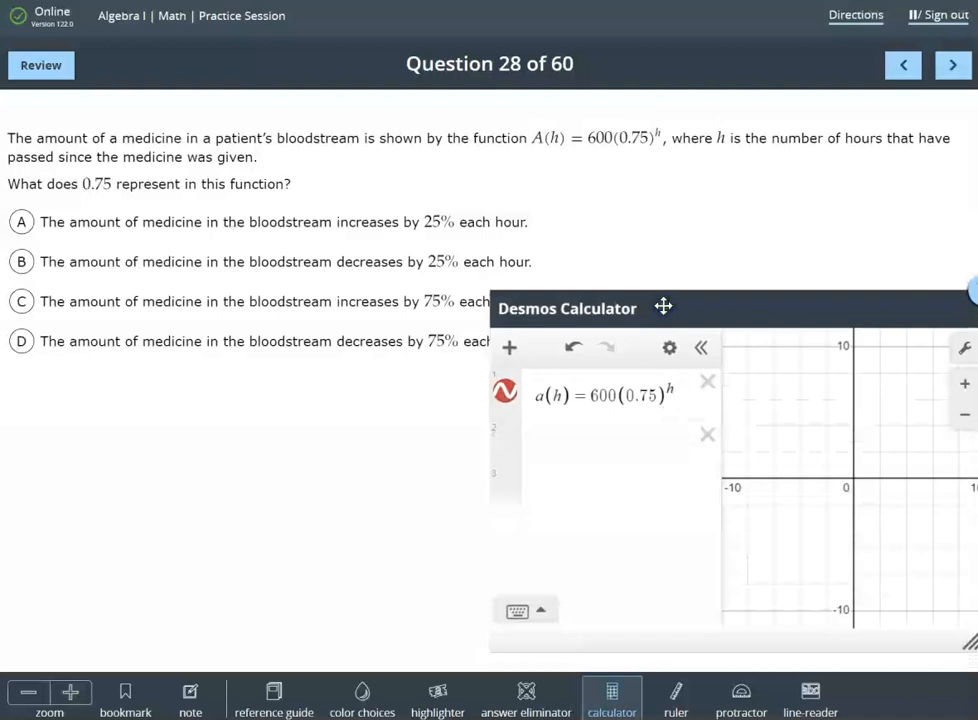
{"action": "left_click_drag", "start_coordinate": [663, 307], "coordinate": [679, 251]}
{"action": "left_click", "coordinate": [586, 372]}
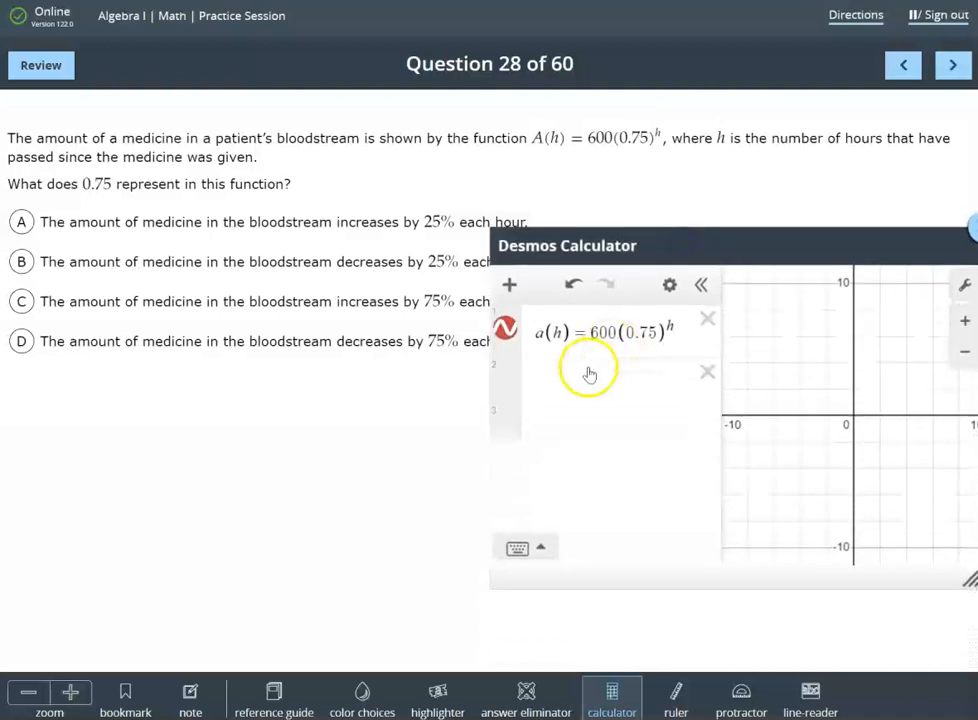
{"action": "left_click", "coordinate": [510, 287]}
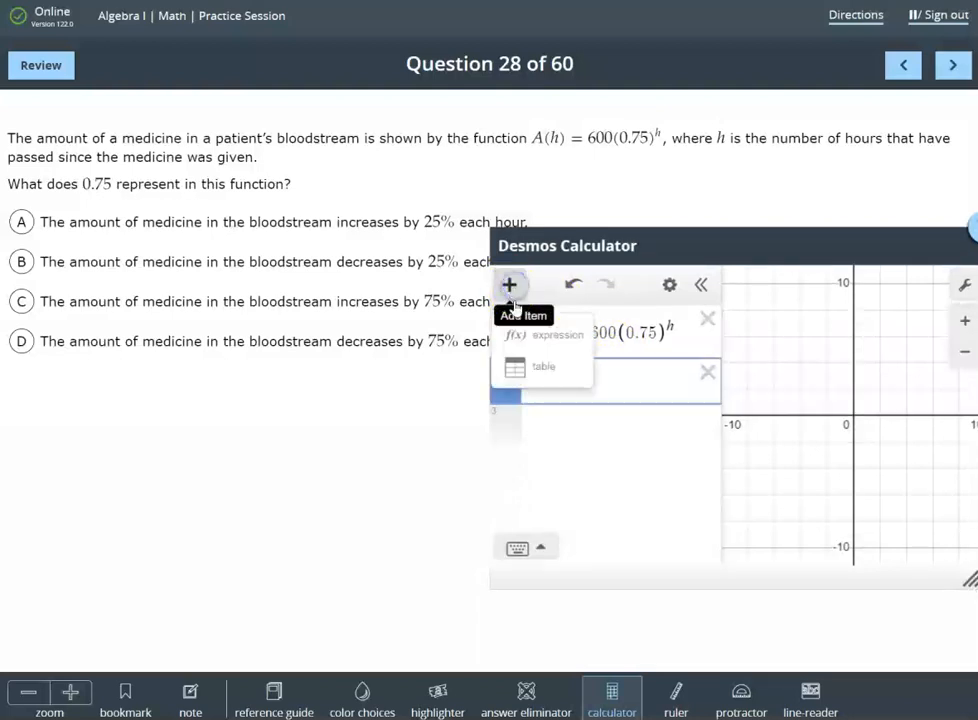
{"action": "left_click", "coordinate": [527, 368]}
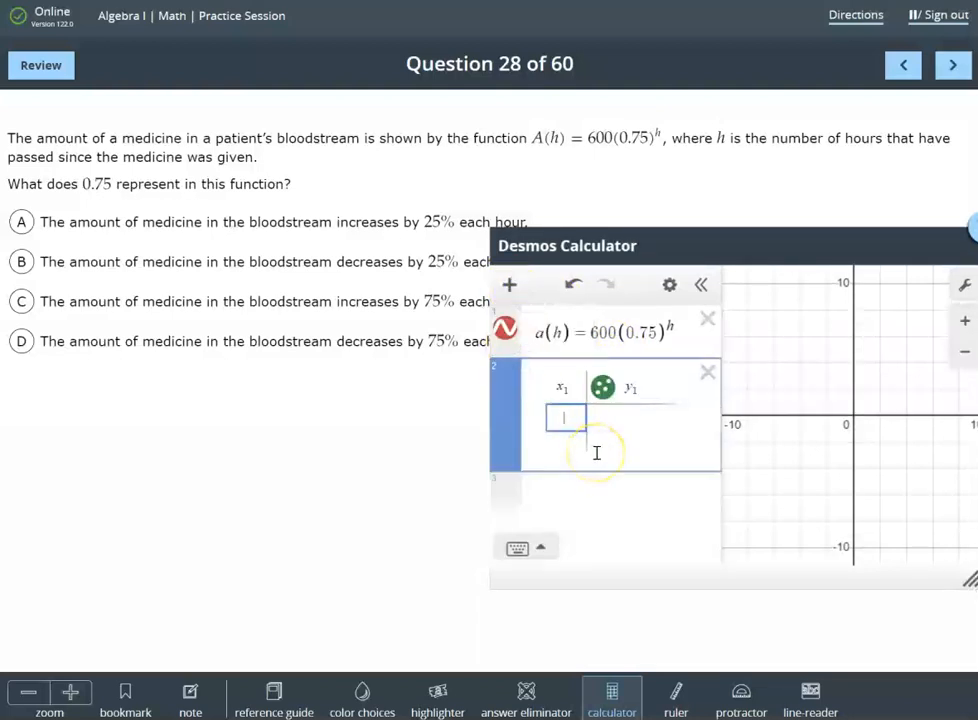
Fill the table's x₁ column with the values 0, 1, 2, 3, 4 and 5.
{"action": "type", "text": "0"}
{"action": "left_click", "coordinate": [564, 446]}
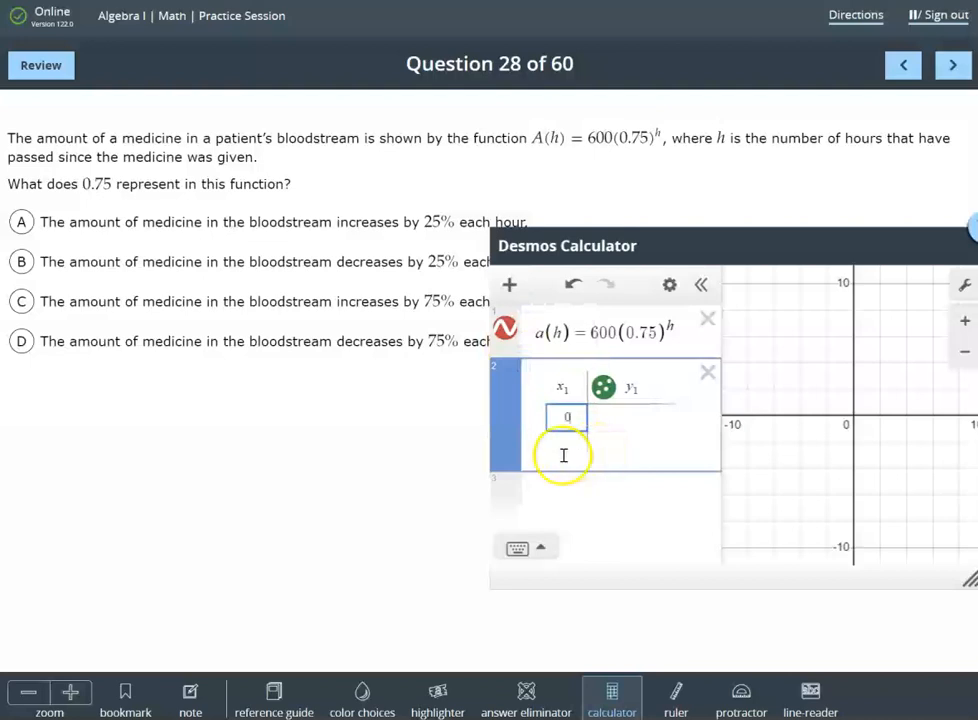
{"action": "type", "text": "1"}
{"action": "key", "text": "Return"}
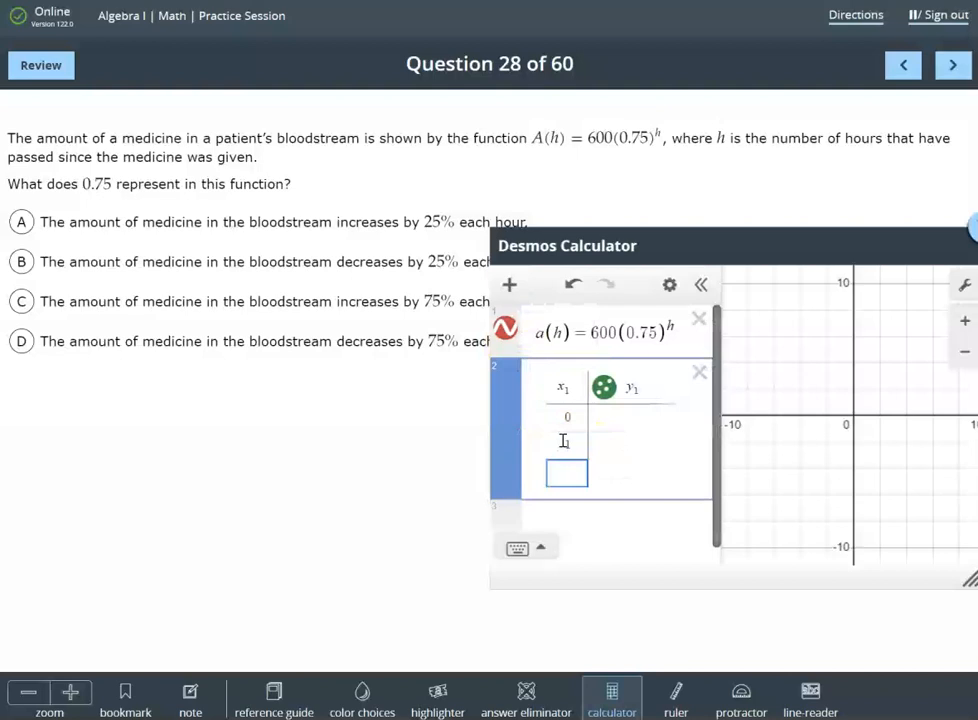
{"action": "type", "text": "2"}
{"action": "key", "text": "Return"}
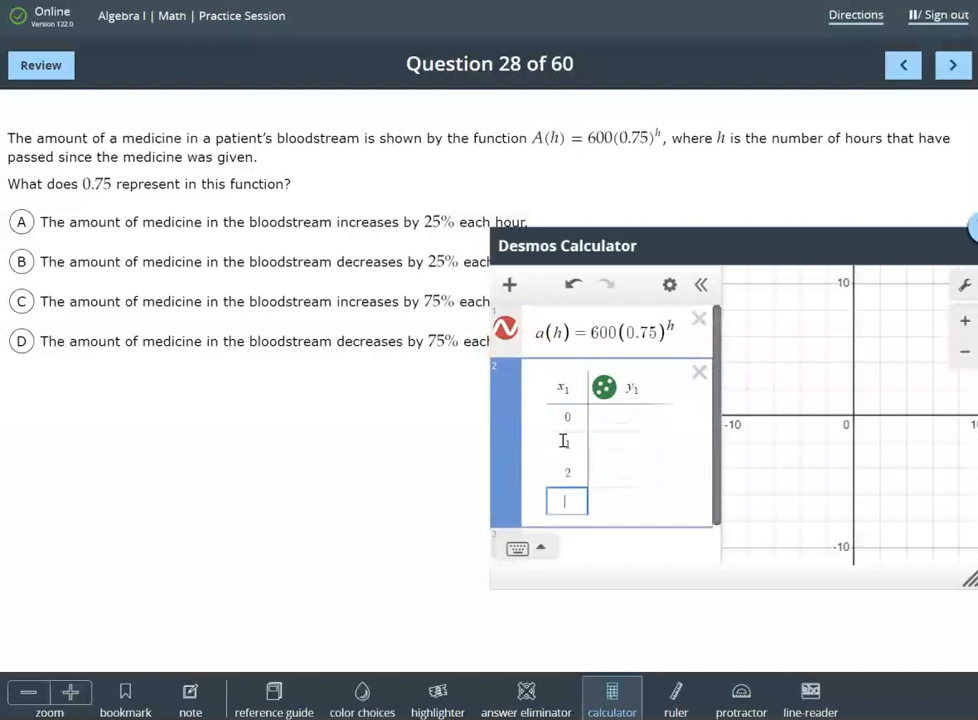
{"action": "type", "text": "3"}
{"action": "key", "text": "Return"}
{"action": "type", "text": "4"}
{"action": "key", "text": "Return"}
{"action": "type", "text": "5"}
Enlarge the calculator window to fit the whole table and widen its expression list.
{"action": "left_click_drag", "start_coordinate": [790, 251], "coordinate": [596, 179]}
{"action": "left_click_drag", "start_coordinate": [791, 535], "coordinate": [898, 666]}
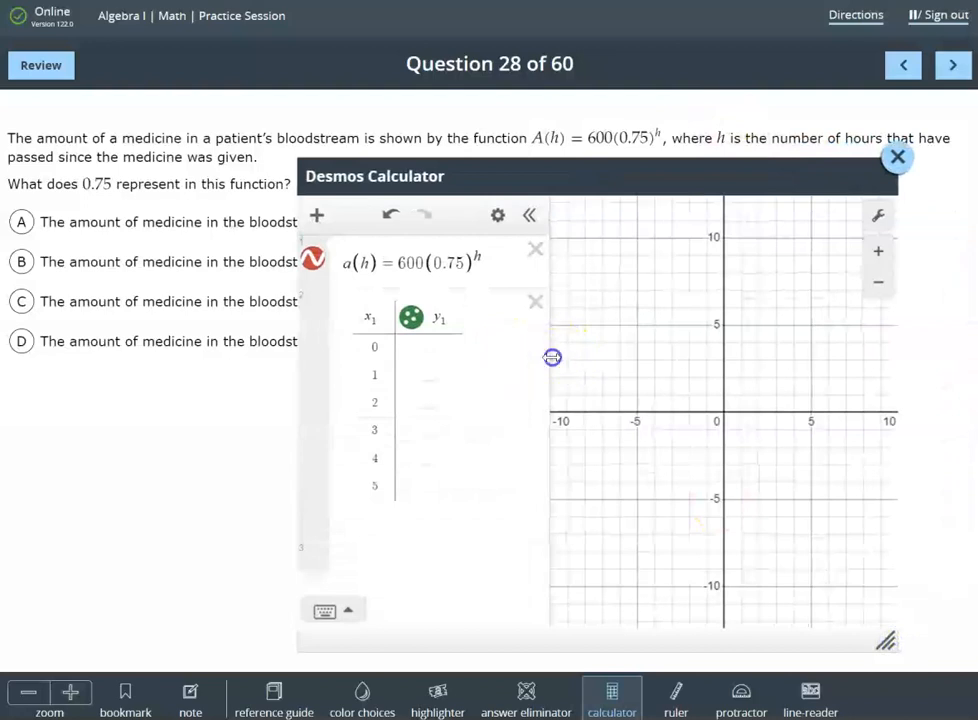
{"action": "left_click_drag", "start_coordinate": [552, 357], "coordinate": [578, 356]}
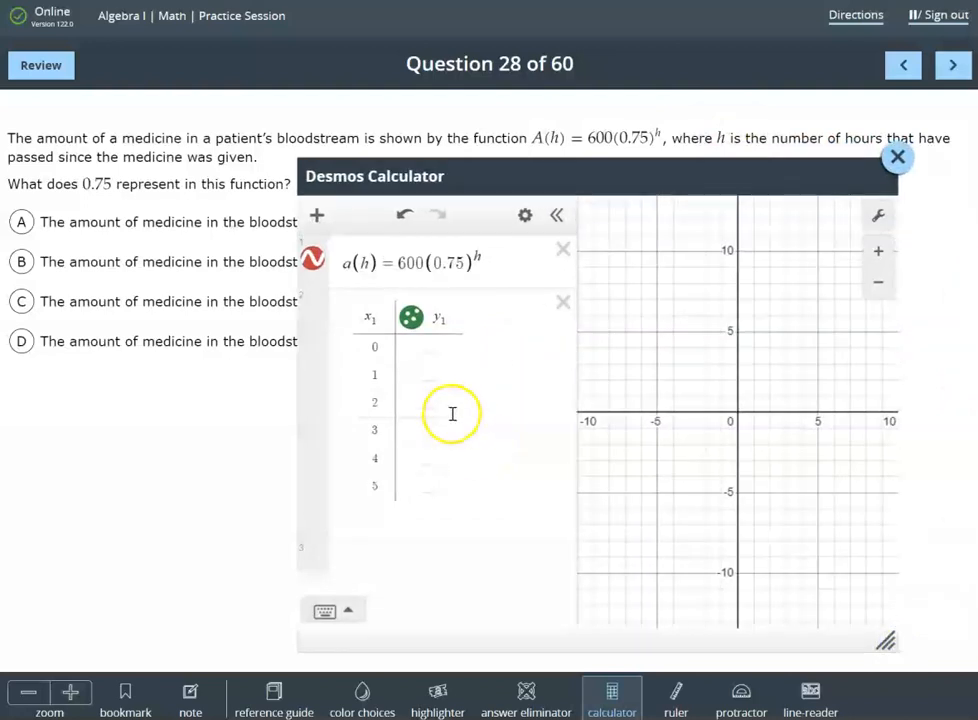
Change the table's y₁ column heading to a(x₁) so it evaluates the medicine function.
{"action": "left_click", "coordinate": [440, 318]}
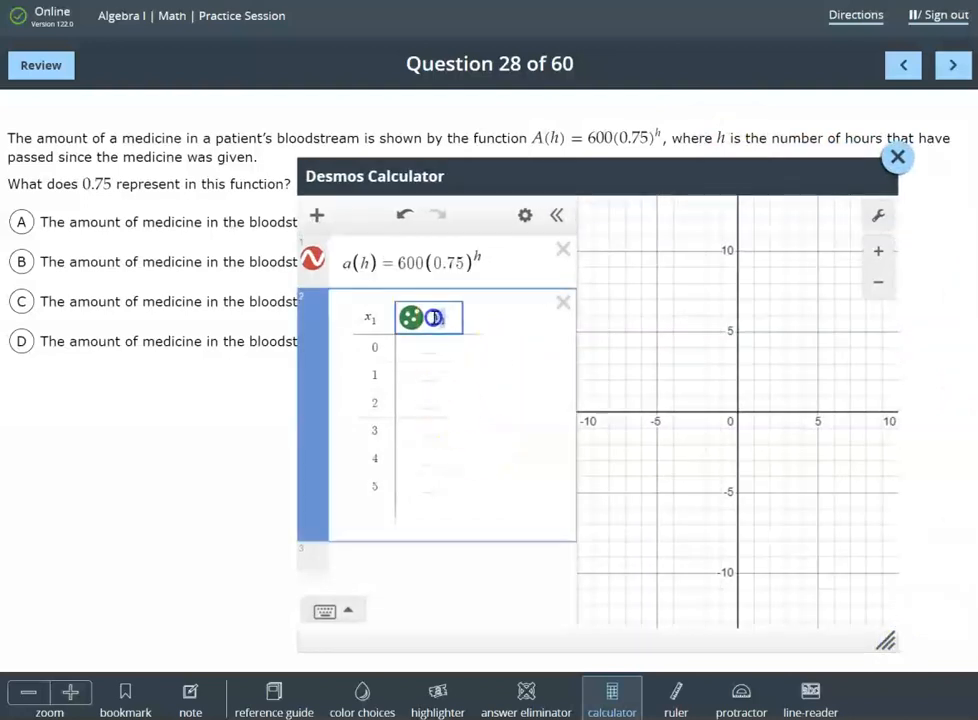
{"action": "type", "text": "a"}
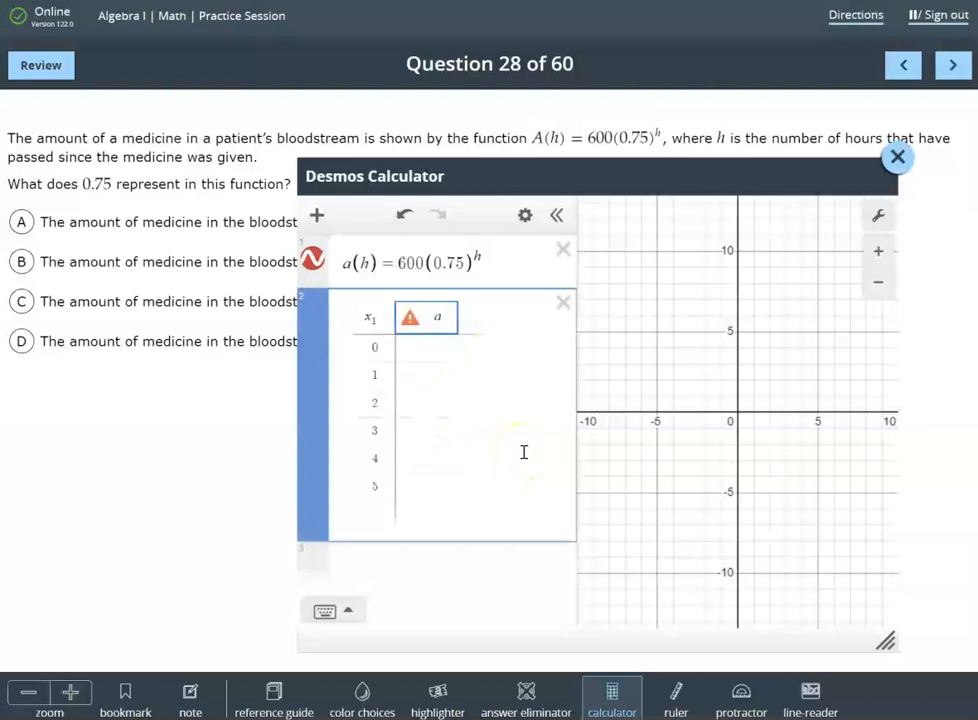
{"action": "type", "text": "("}
{"action": "type", "text": "x_"}
{"action": "type", "text": "1"}
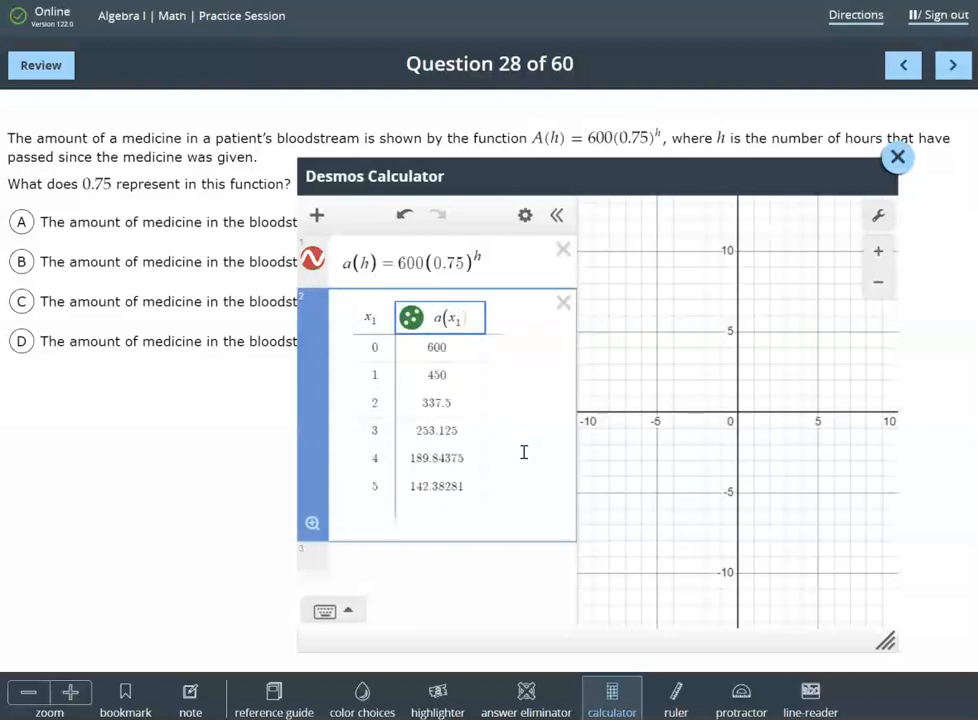
{"action": "type", "text": ")"}
Reduce the calculator window's height and move it down to uncover the question and answer choices A to C.
{"action": "left_click_drag", "start_coordinate": [506, 177], "coordinate": [627, 260]}
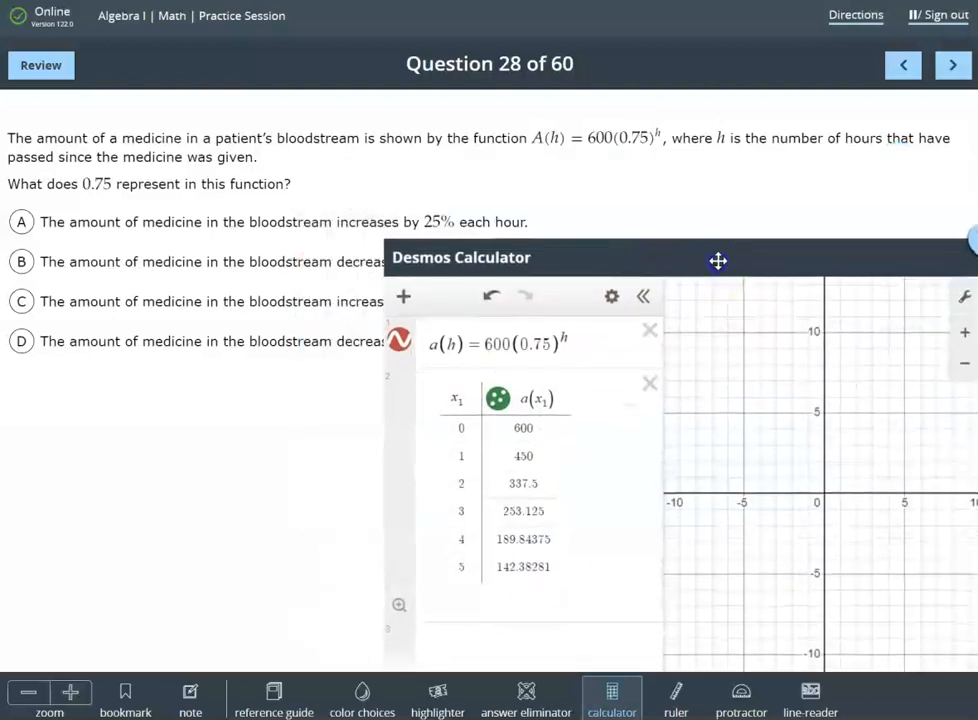
{"action": "left_click_drag", "start_coordinate": [805, 253], "coordinate": [774, 121]}
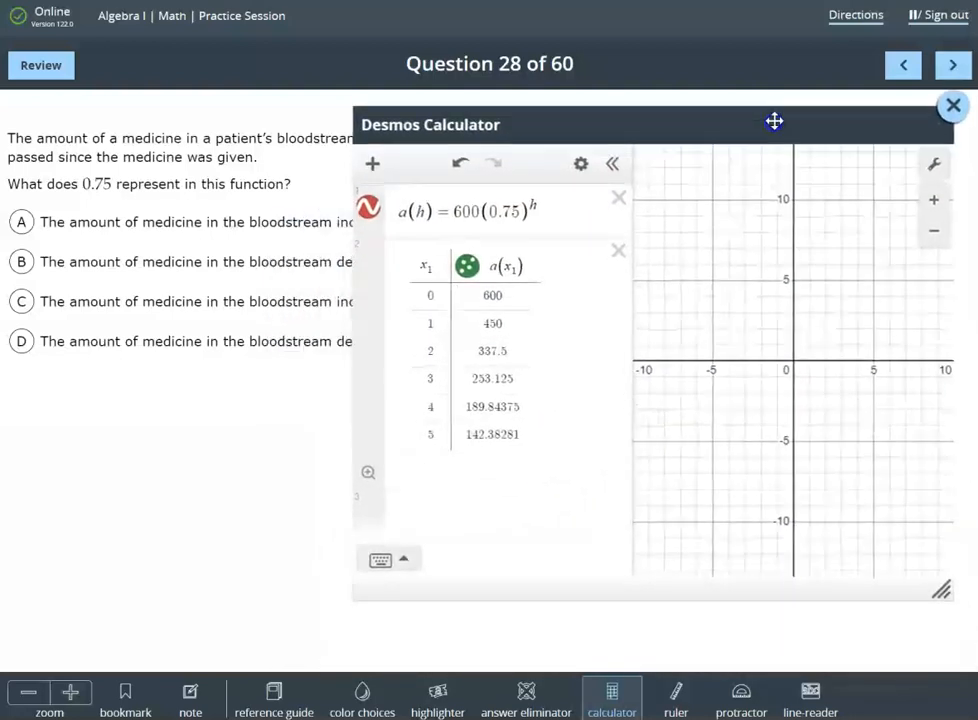
{"action": "left_click_drag", "start_coordinate": [943, 589], "coordinate": [917, 371]}
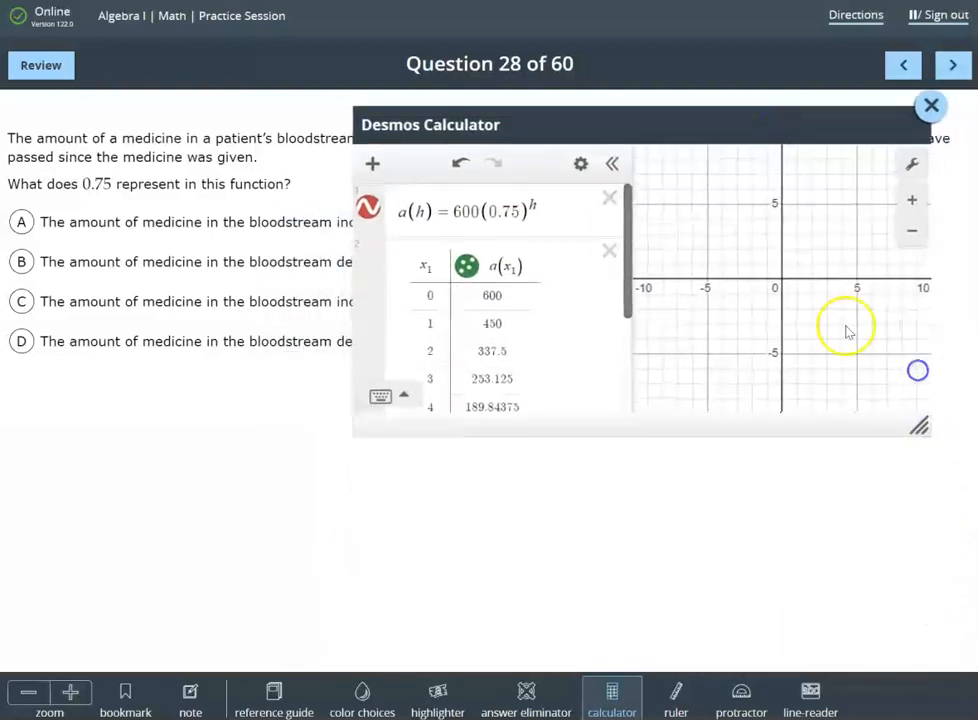
{"action": "left_click_drag", "start_coordinate": [657, 124], "coordinate": [694, 352]}
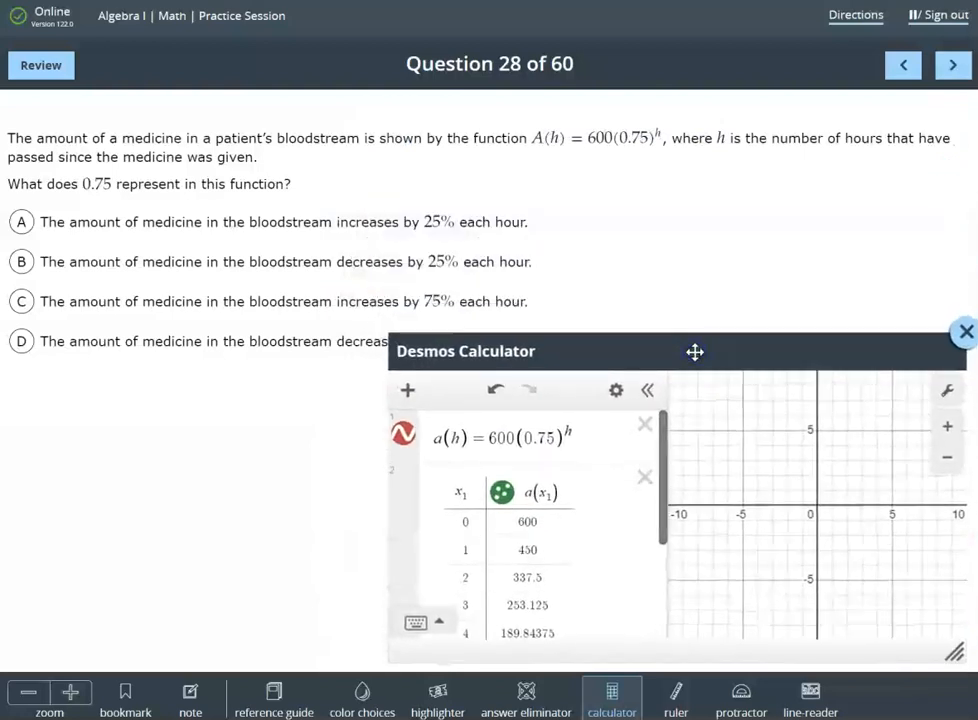
Turn on the answer eliminator and cross out choice A, the 25% increase each hour.
{"action": "left_click", "coordinate": [526, 695]}
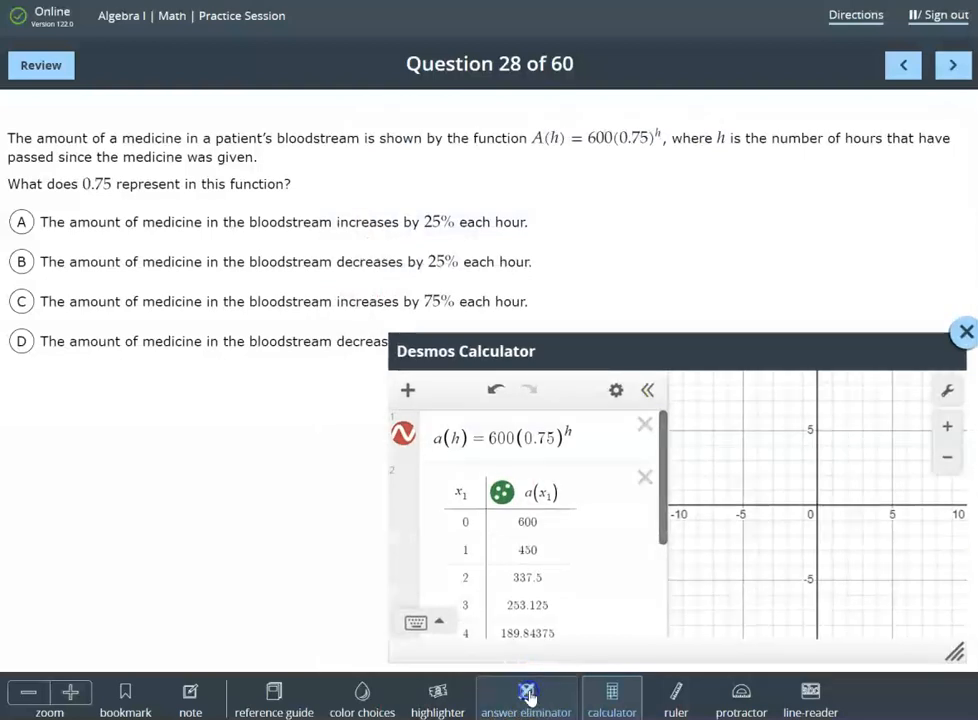
{"action": "left_click", "coordinate": [287, 220]}
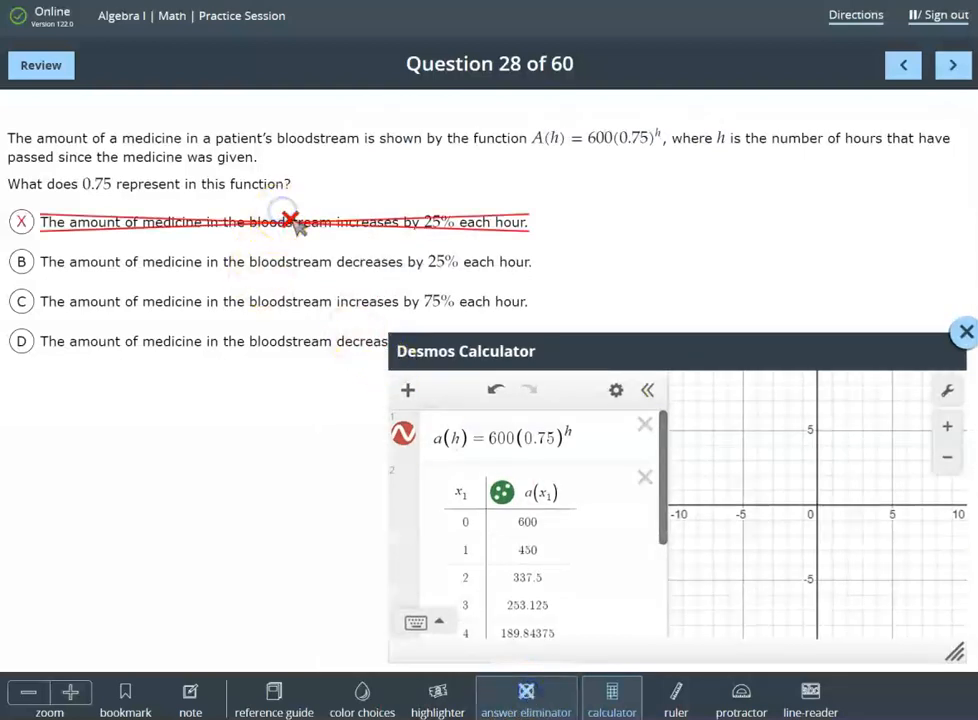
Cross out choice C, the 75% increase each hour, and move the calculator up to review the table's values.
{"action": "left_click", "coordinate": [274, 305]}
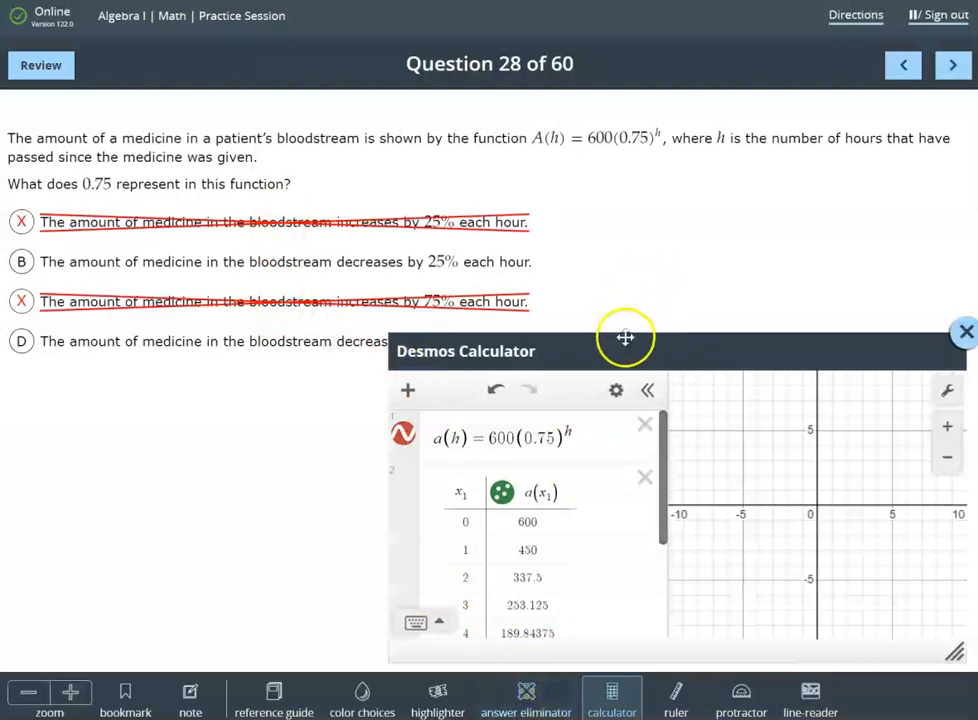
{"action": "left_click_drag", "start_coordinate": [624, 353], "coordinate": [600, 153]}
{"action": "scroll", "coordinate": [523, 400], "scroll_direction": "down", "scroll_amount": 2}
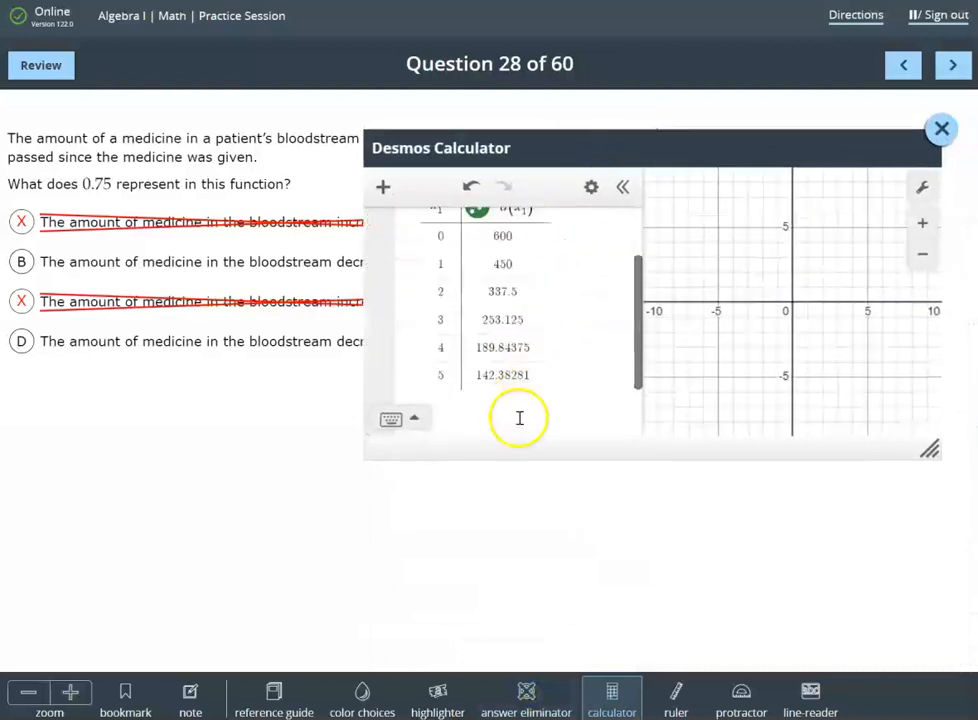
{"action": "scroll", "coordinate": [512, 400], "scroll_direction": "up", "scroll_amount": 3}
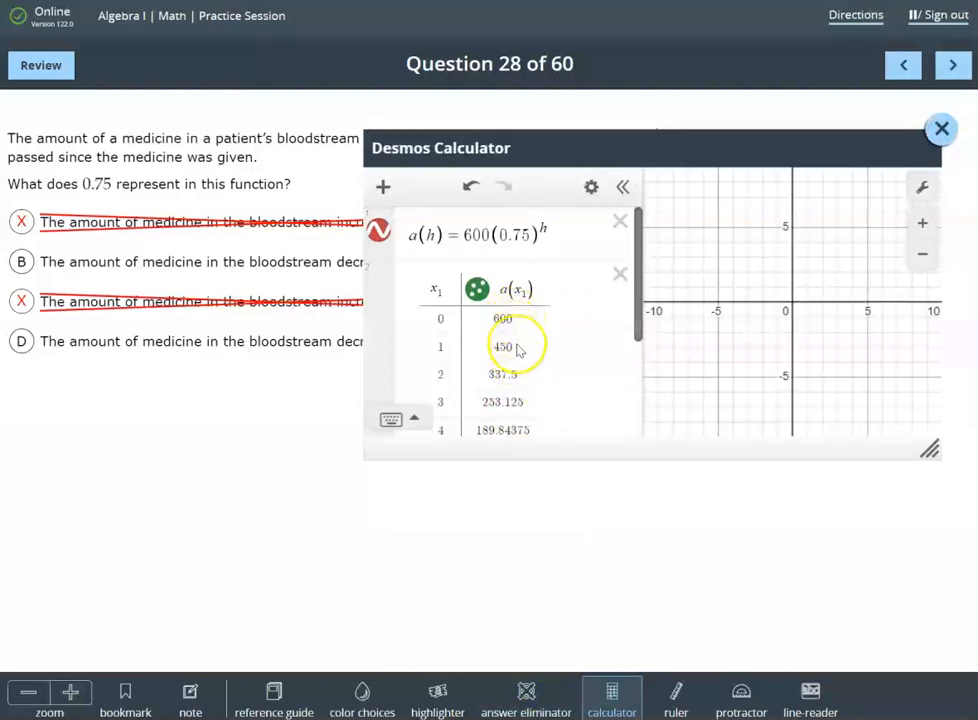
{"action": "scroll", "coordinate": [528, 412], "scroll_direction": "down", "scroll_amount": 3}
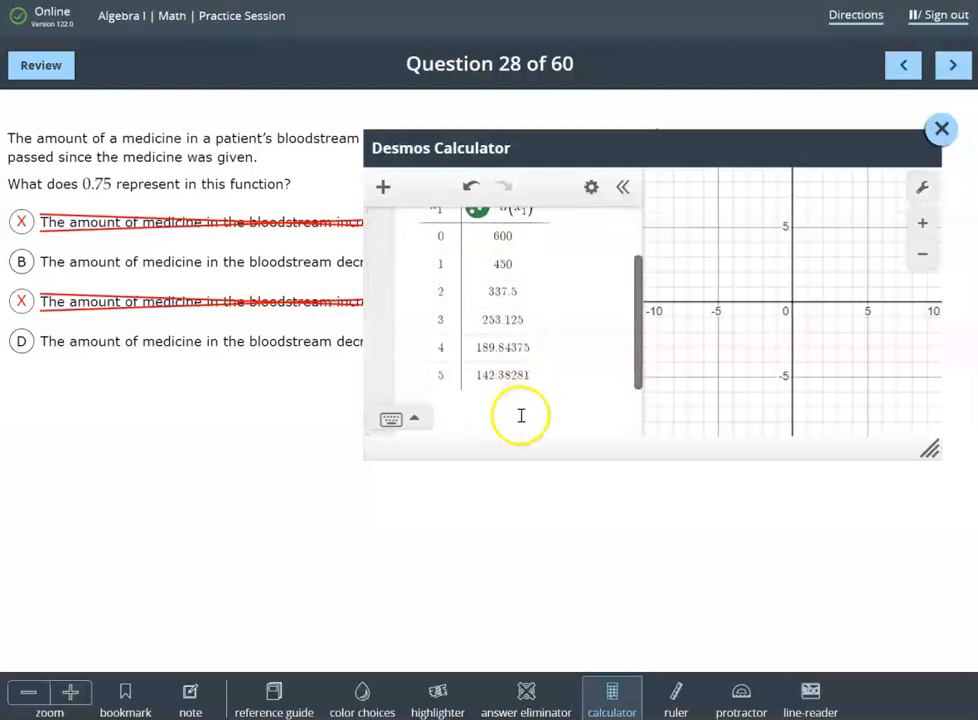
{"action": "scroll", "coordinate": [515, 428], "scroll_direction": "up", "scroll_amount": 2}
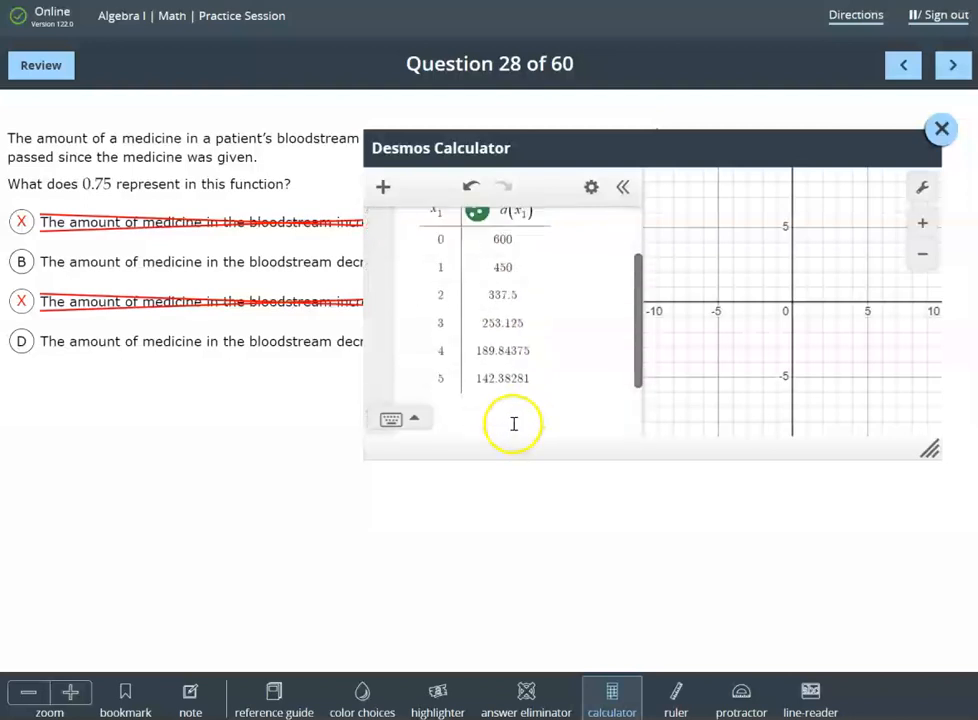
{"action": "scroll", "coordinate": [512, 418], "scroll_direction": "down", "scroll_amount": 3}
Calculate 150/600 in a new expression below the table and compare it with the table's first values.
{"action": "left_click", "coordinate": [491, 375]}
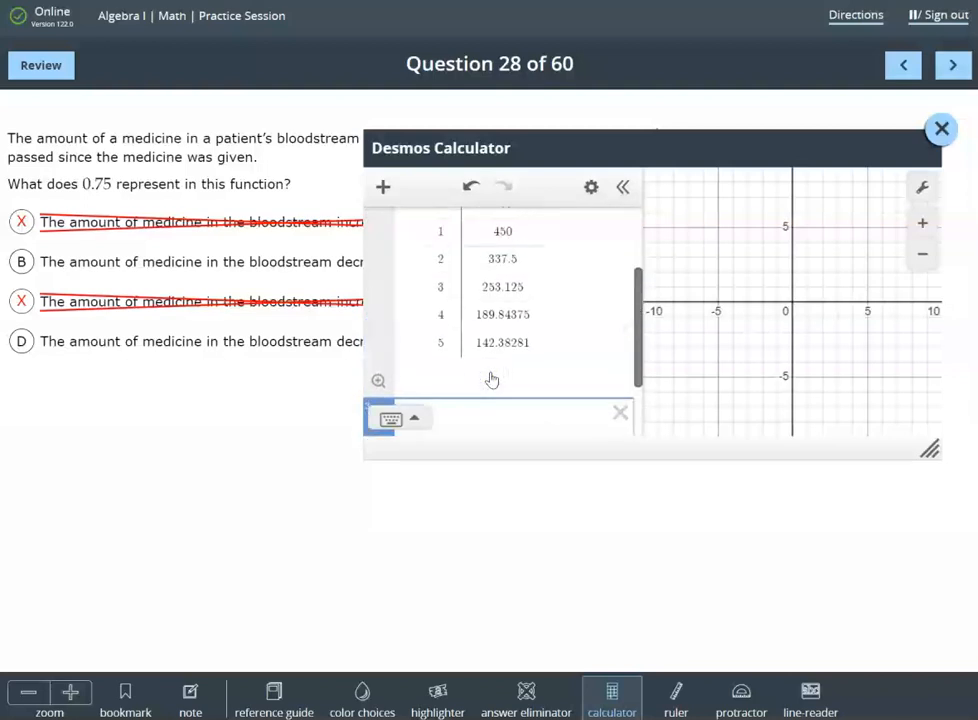
{"action": "scroll", "coordinate": [495, 310], "scroll_direction": "up", "scroll_amount": 2}
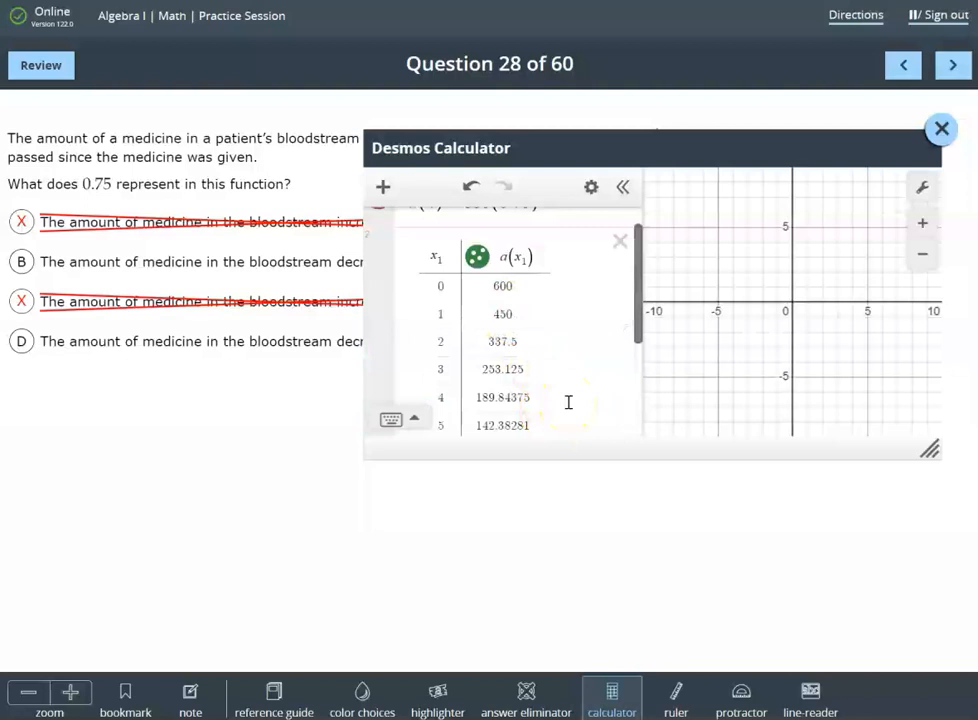
{"action": "scroll", "coordinate": [568, 402], "scroll_direction": "down", "scroll_amount": 2}
{"action": "left_click", "coordinate": [498, 415]}
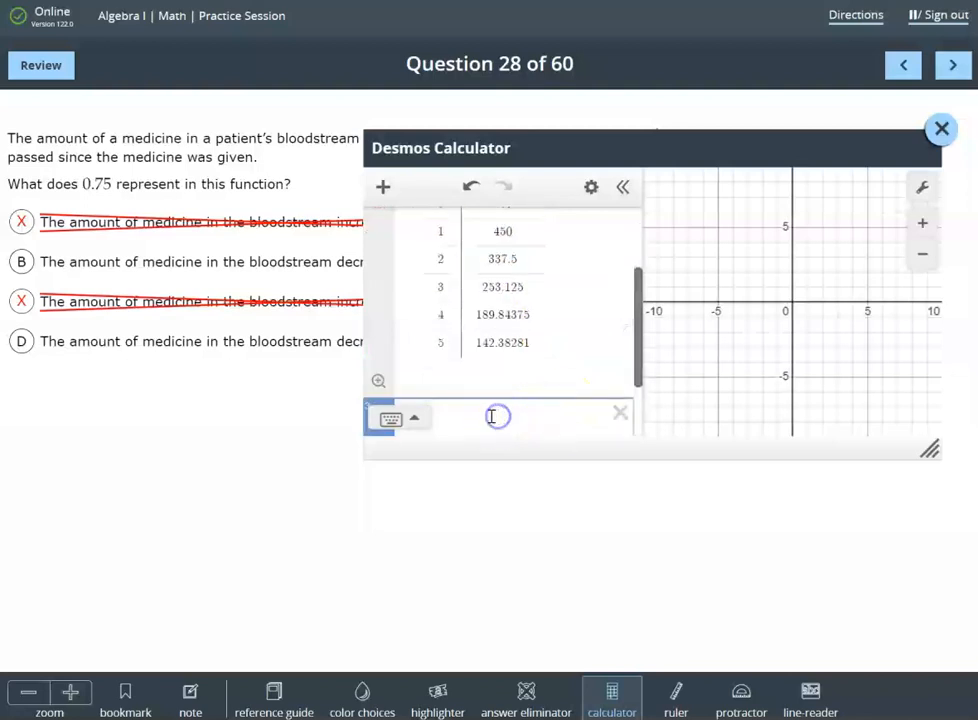
{"action": "left_click", "coordinate": [479, 362]}
{"action": "type", "text": "150/600"}
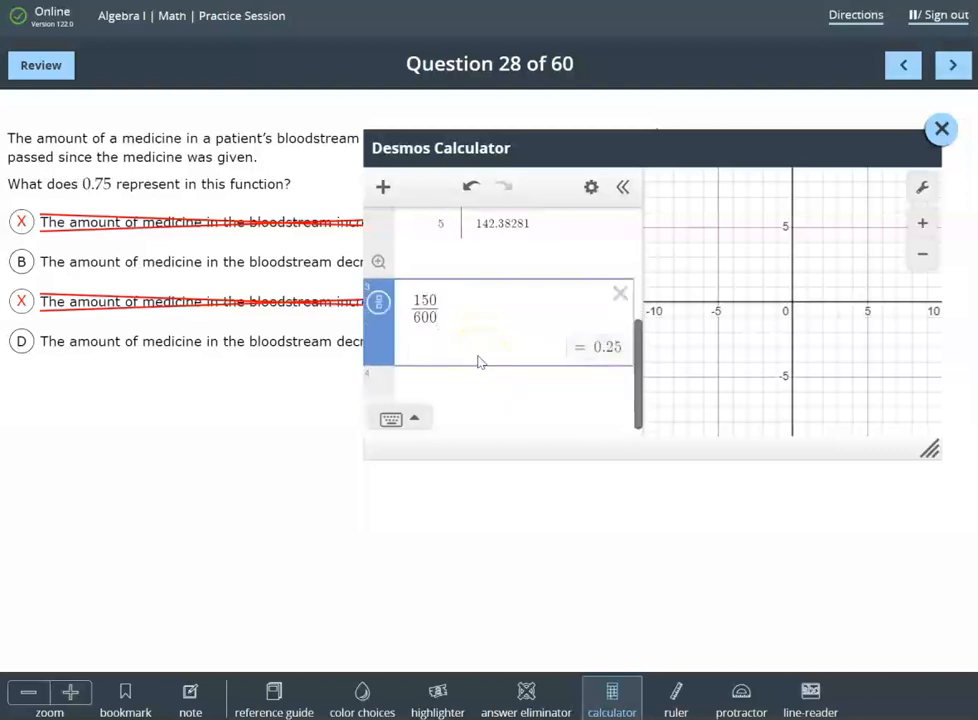
{"action": "scroll", "coordinate": [480, 362], "scroll_direction": "up", "scroll_amount": 2}
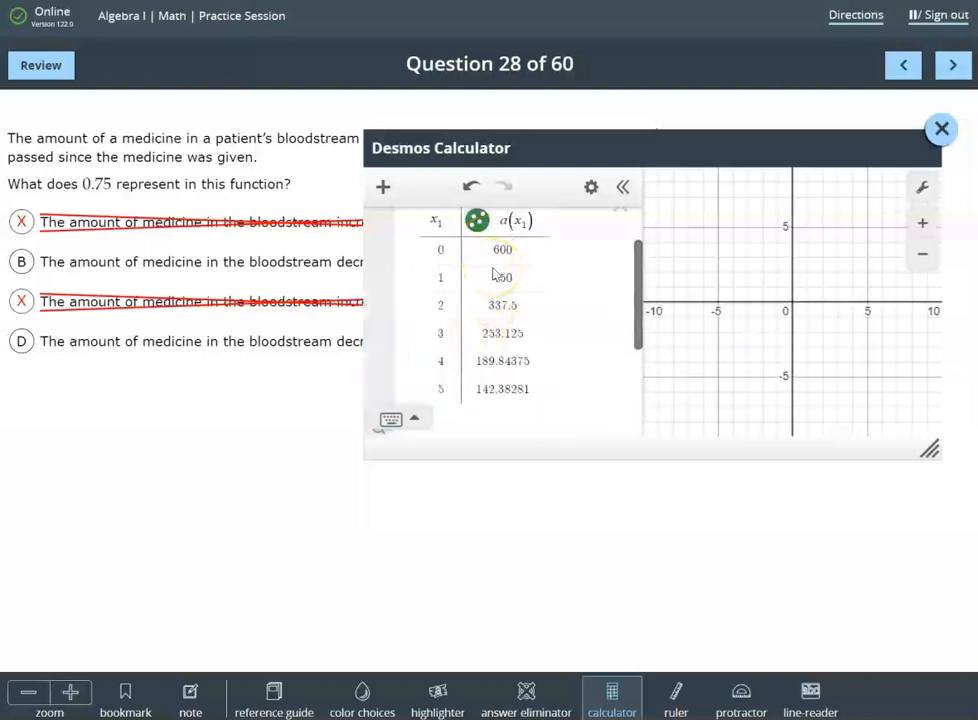
{"action": "scroll", "coordinate": [519, 333], "scroll_direction": "down", "scroll_amount": 3}
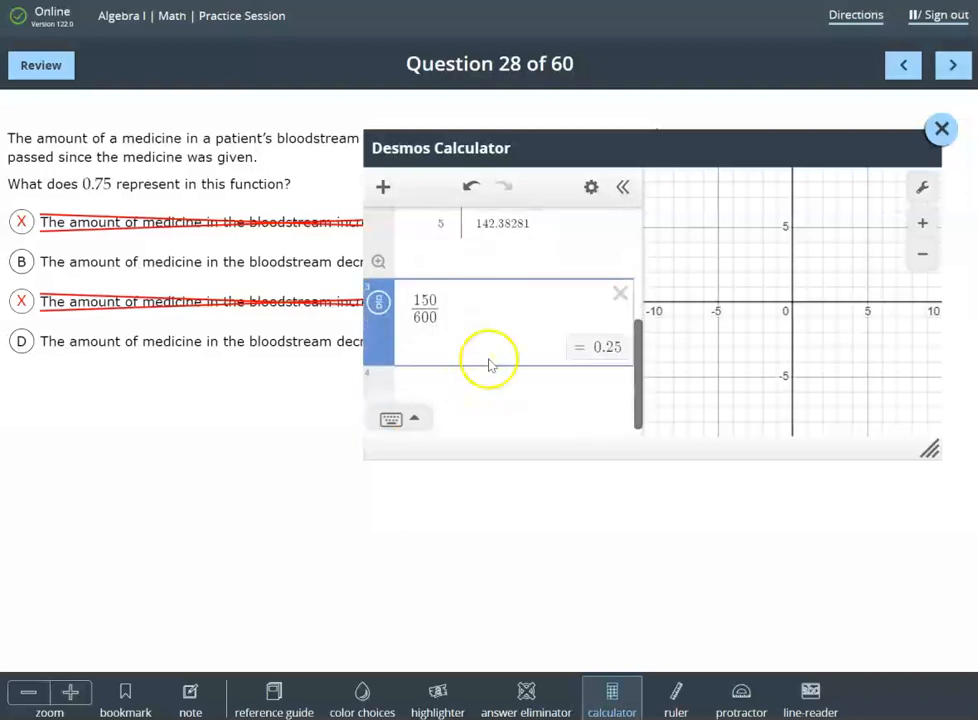
Move the calculator down to uncover all answer choices and select choice B, the 25% decrease each hour.
{"action": "left_click_drag", "start_coordinate": [637, 145], "coordinate": [640, 304]}
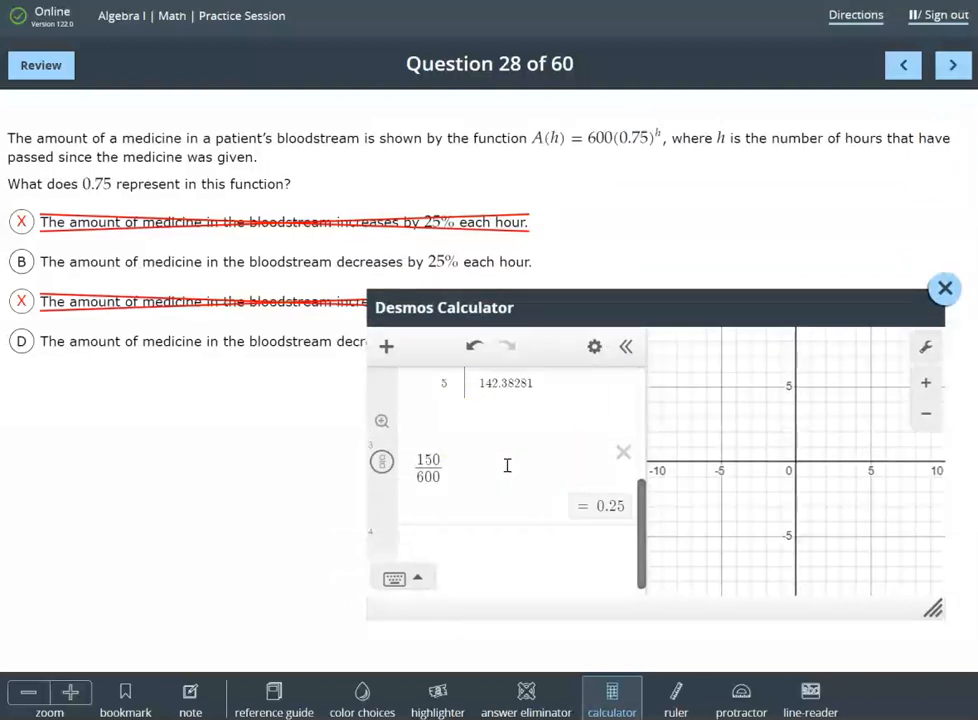
{"action": "left_click", "coordinate": [560, 322]}
{"action": "left_click_drag", "start_coordinate": [557, 295], "coordinate": [539, 374]}
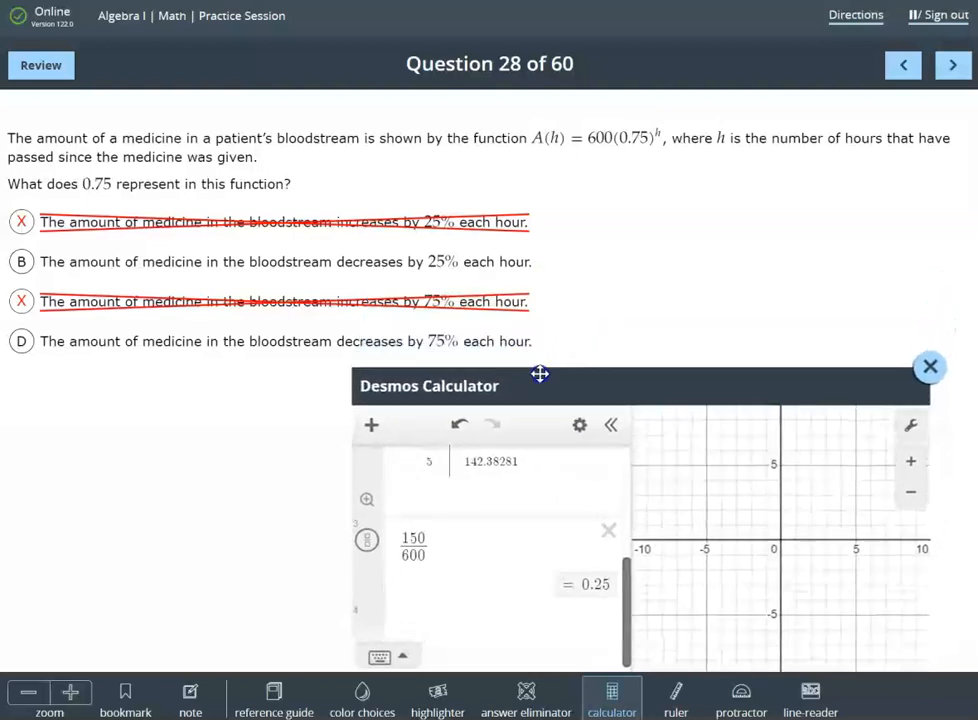
{"action": "left_click", "coordinate": [21, 256]}
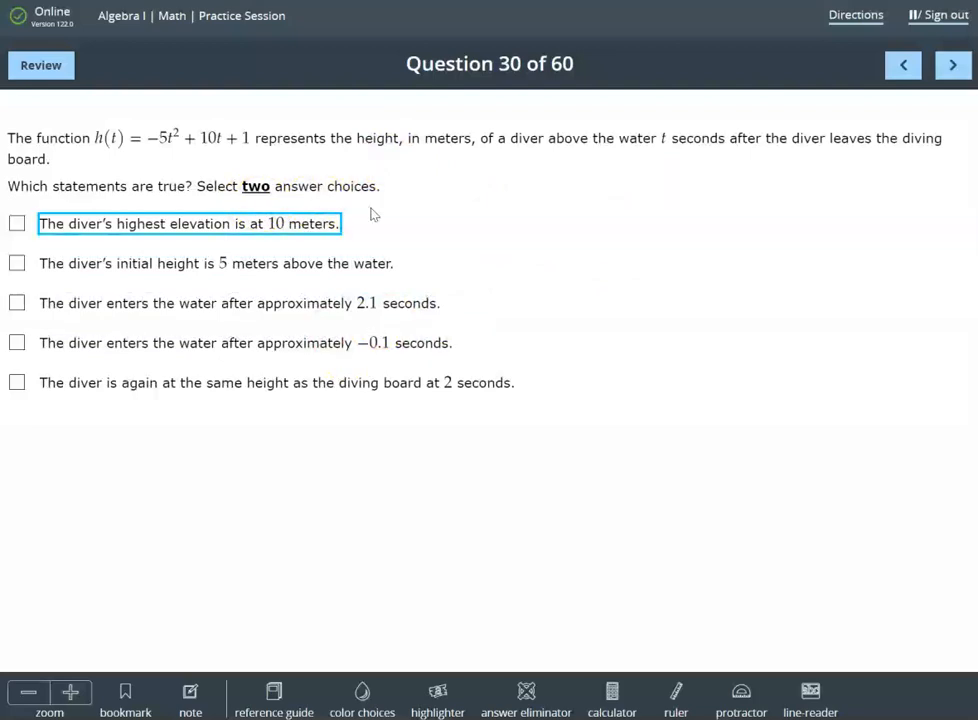
Open the calculator for question 30, move it clear of the function, and enlarge its window.
{"action": "left_click", "coordinate": [463, 246]}
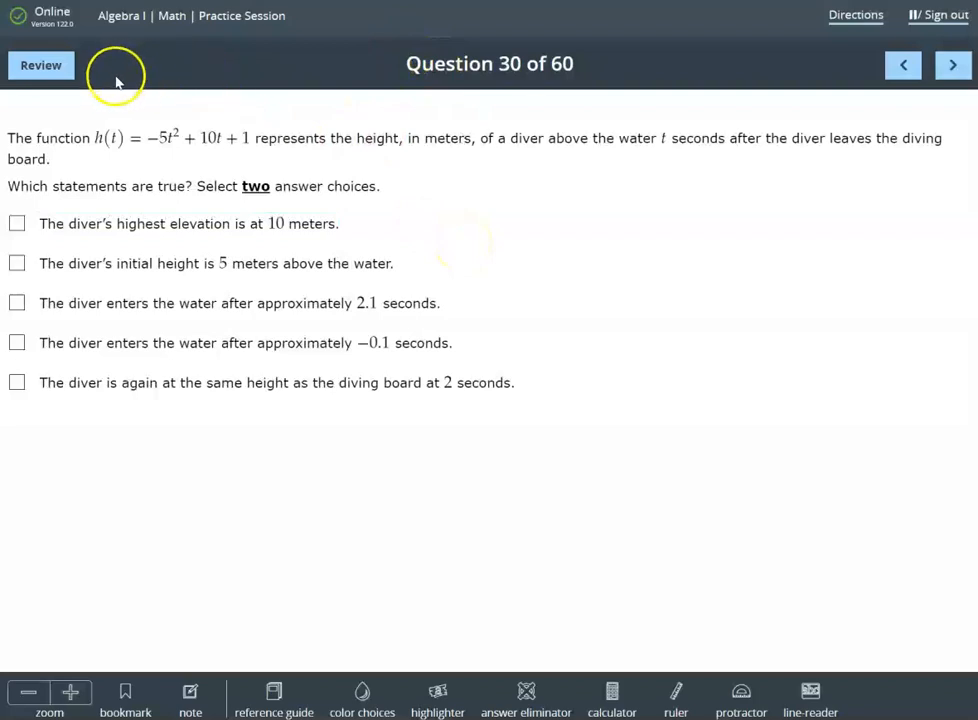
{"action": "left_click", "coordinate": [614, 694]}
{"action": "left_click_drag", "start_coordinate": [293, 143], "coordinate": [665, 270]}
{"action": "left_click_drag", "start_coordinate": [873, 589], "coordinate": [930, 628]}
Graph the diver's height function h(t) = -5t^2 + 10t + 1 in the first expression line.
{"action": "left_click", "coordinate": [450, 338]}
{"action": "type", "text": "h(t) "}
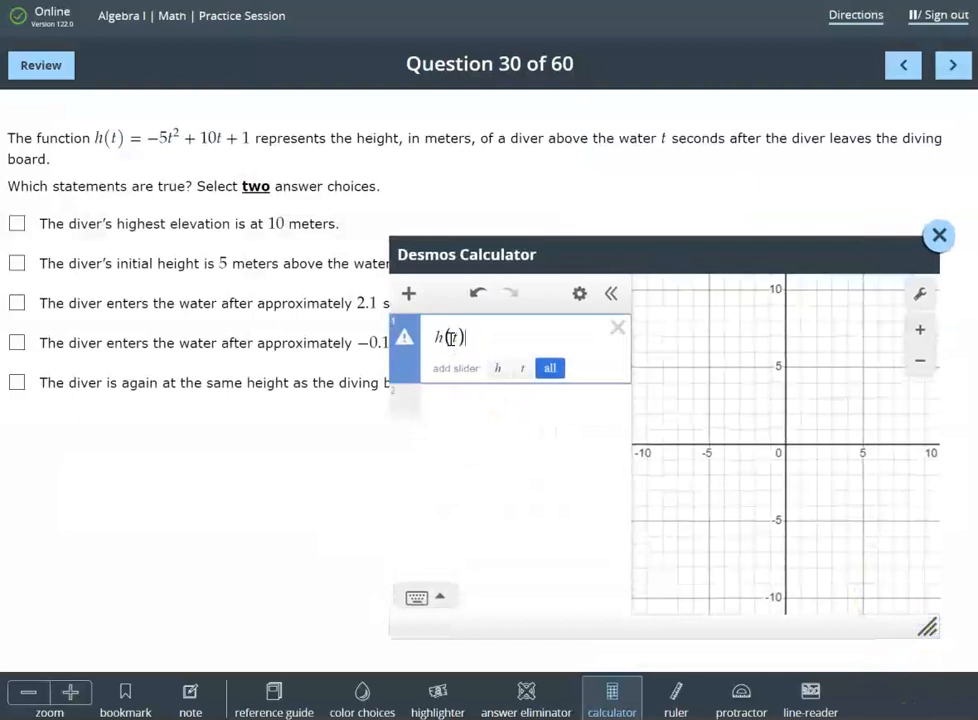
{"action": "type", "text": "= -5t^2 + 10t + 1"}
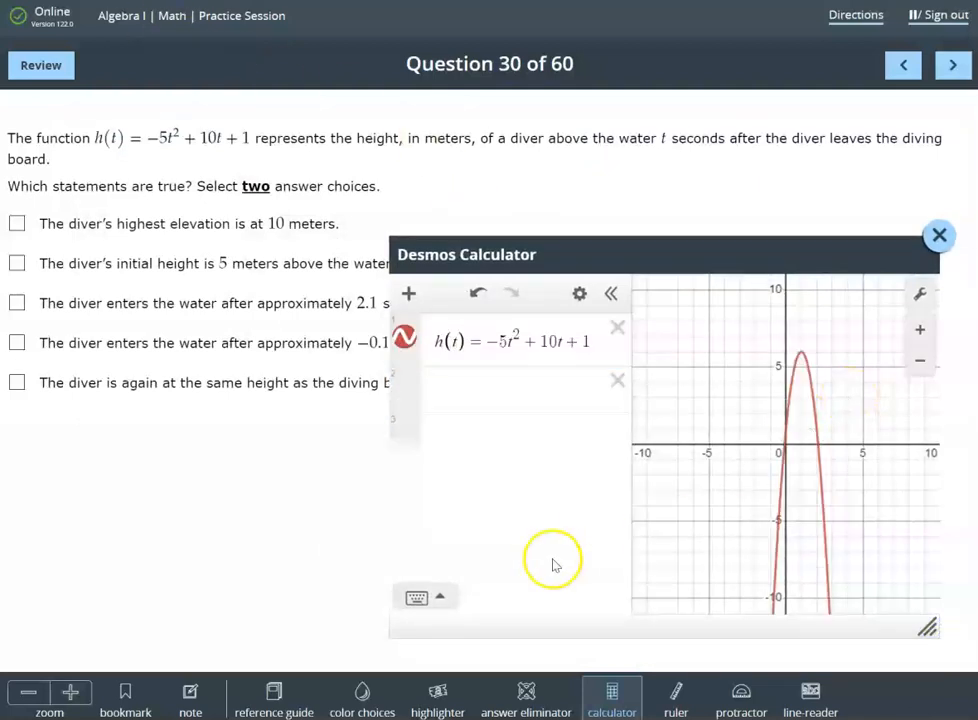
Add a table below the height function with the x₁ values 0, 1, 2, 3 and 4.
{"action": "left_click", "coordinate": [478, 392]}
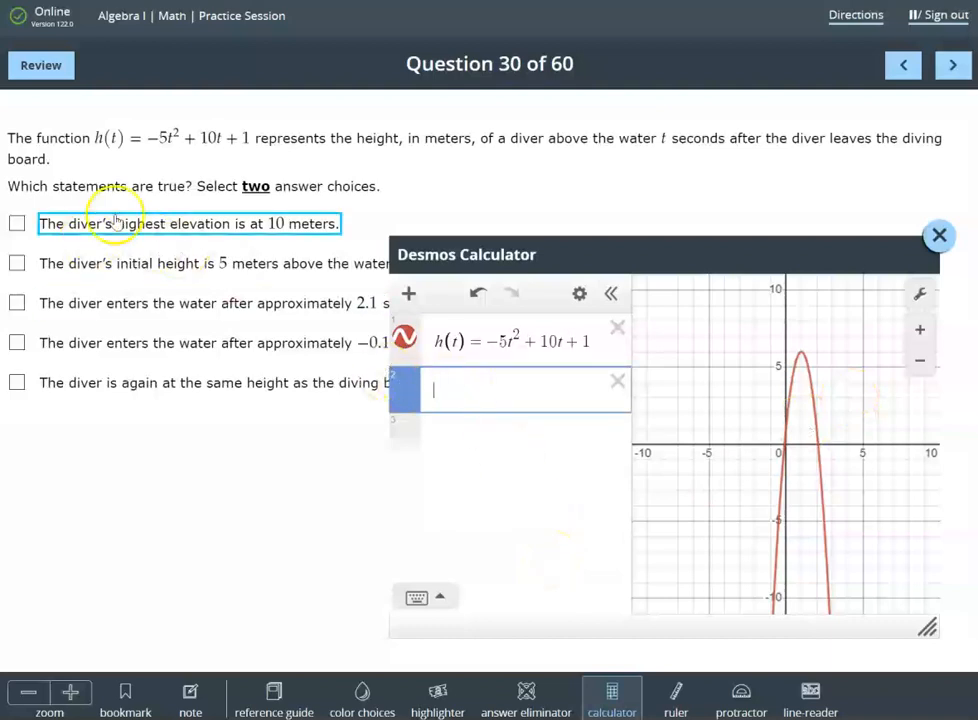
{"action": "left_click", "coordinate": [409, 292]}
{"action": "left_click", "coordinate": [437, 375]}
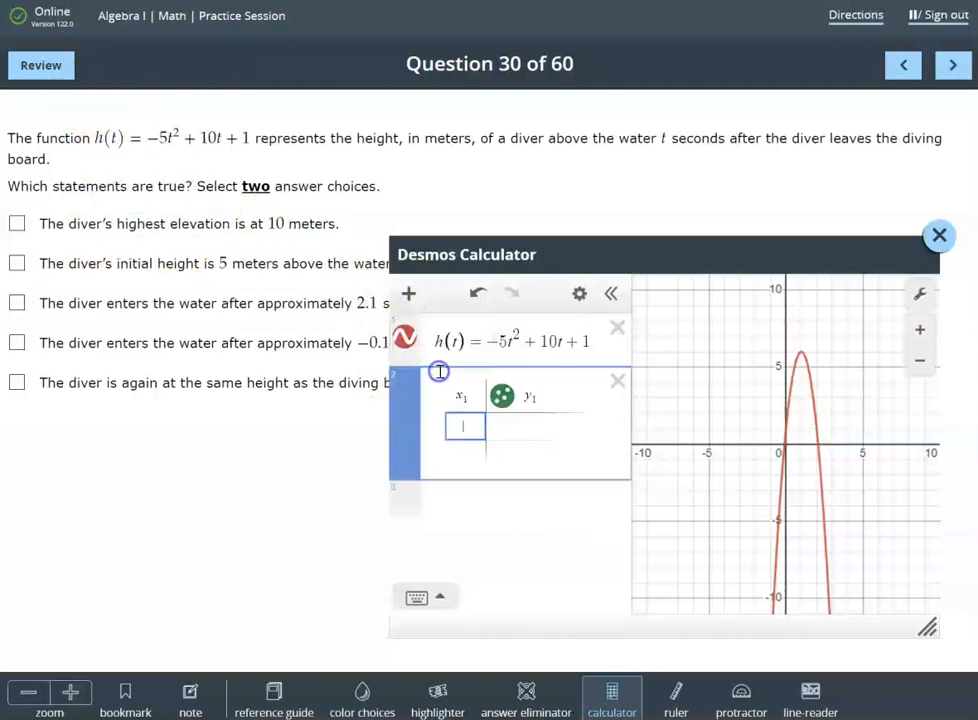
{"action": "type", "text": "0"}
{"action": "left_click", "coordinate": [470, 448]}
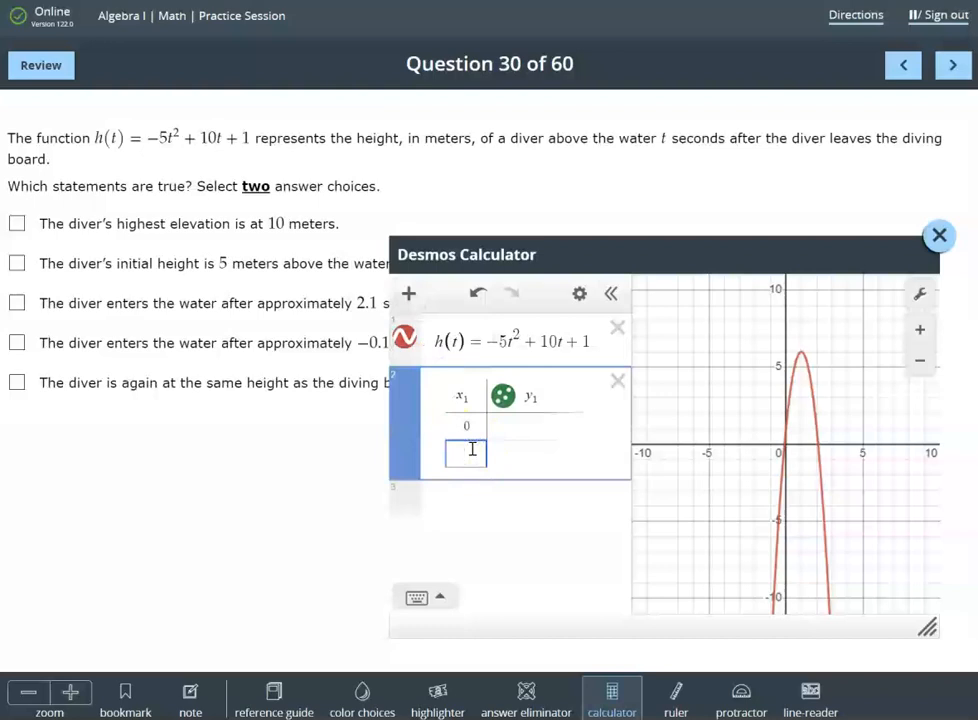
{"action": "type", "text": "1"}
{"action": "key", "text": "Return"}
{"action": "type", "text": "2"}
{"action": "key", "text": "Return"}
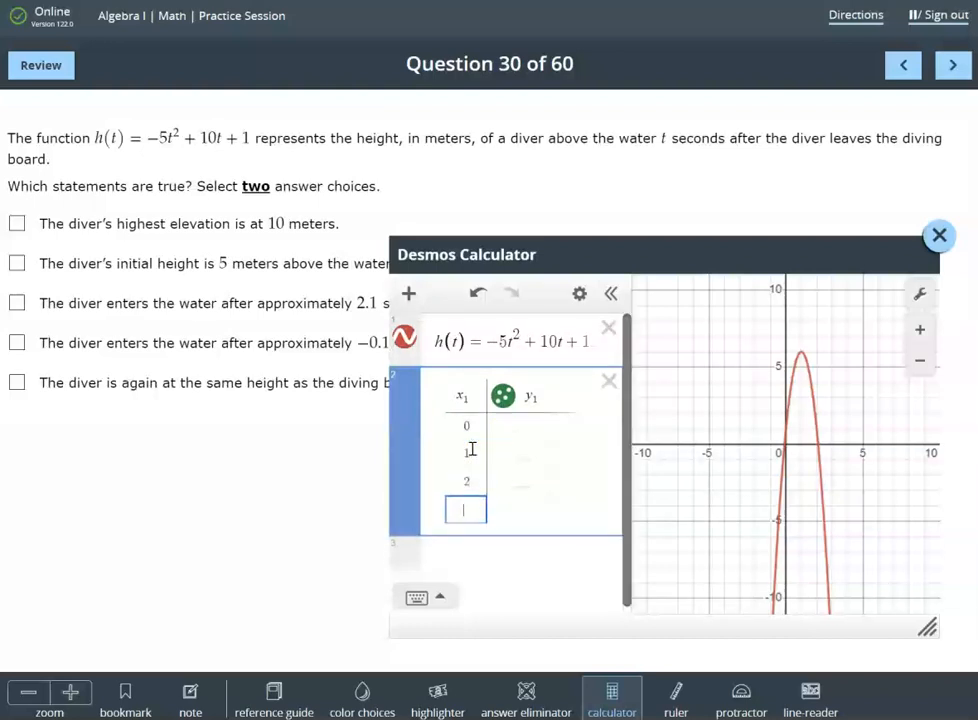
{"action": "type", "text": "3"}
{"action": "key", "text": "Return"}
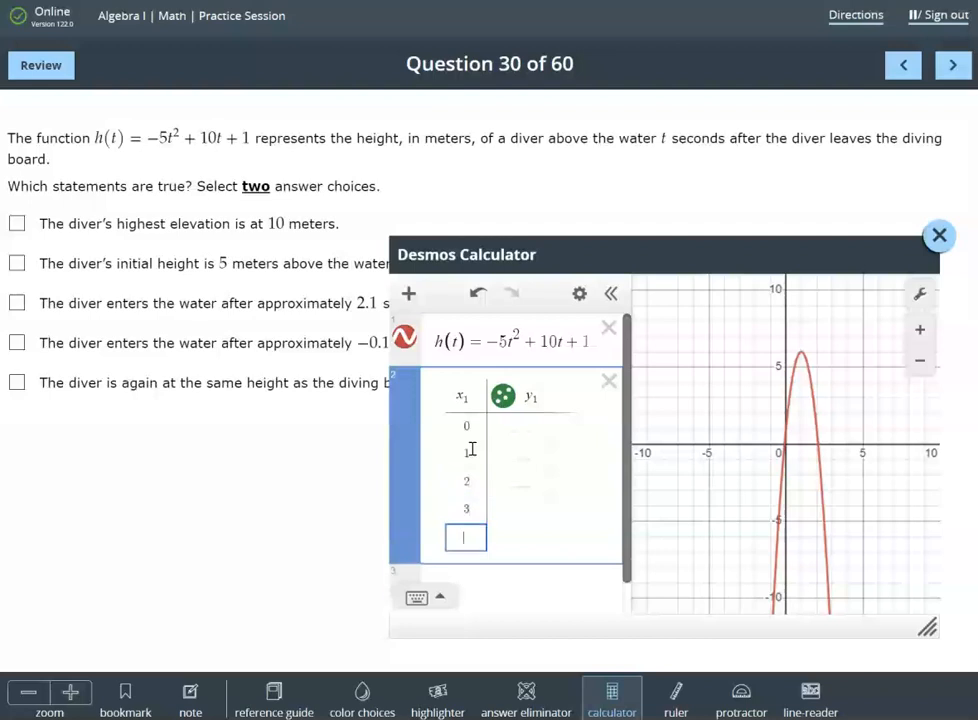
{"action": "type", "text": "4"}
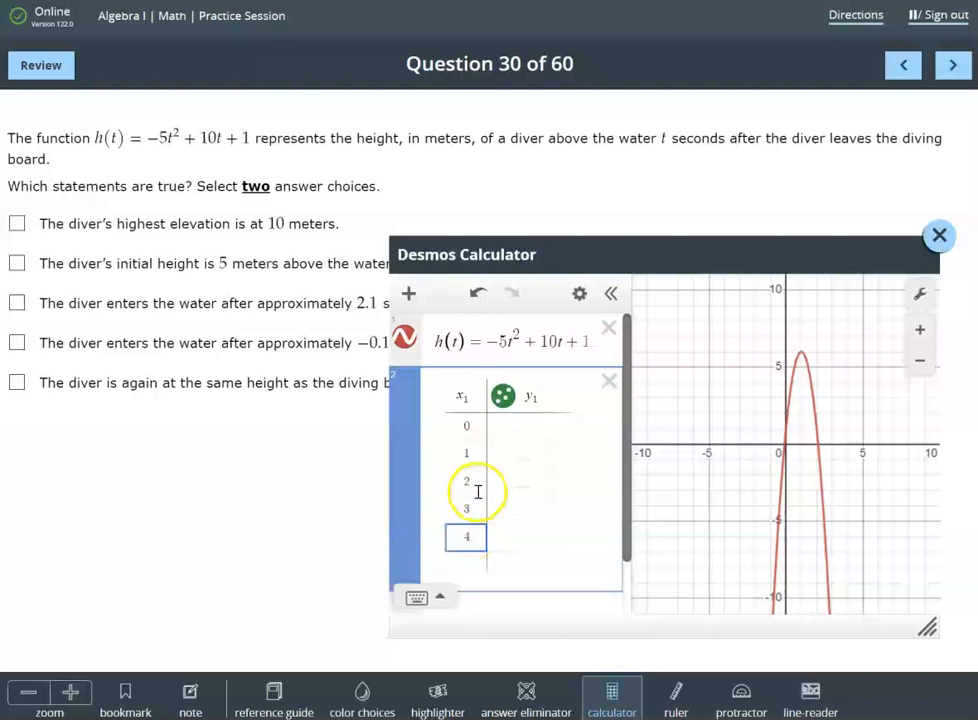
Change the table's y₁ column heading to h(x₁) and widen the expression list to show both columns.
{"action": "left_click", "coordinate": [530, 399]}
{"action": "type", "text": "h"}
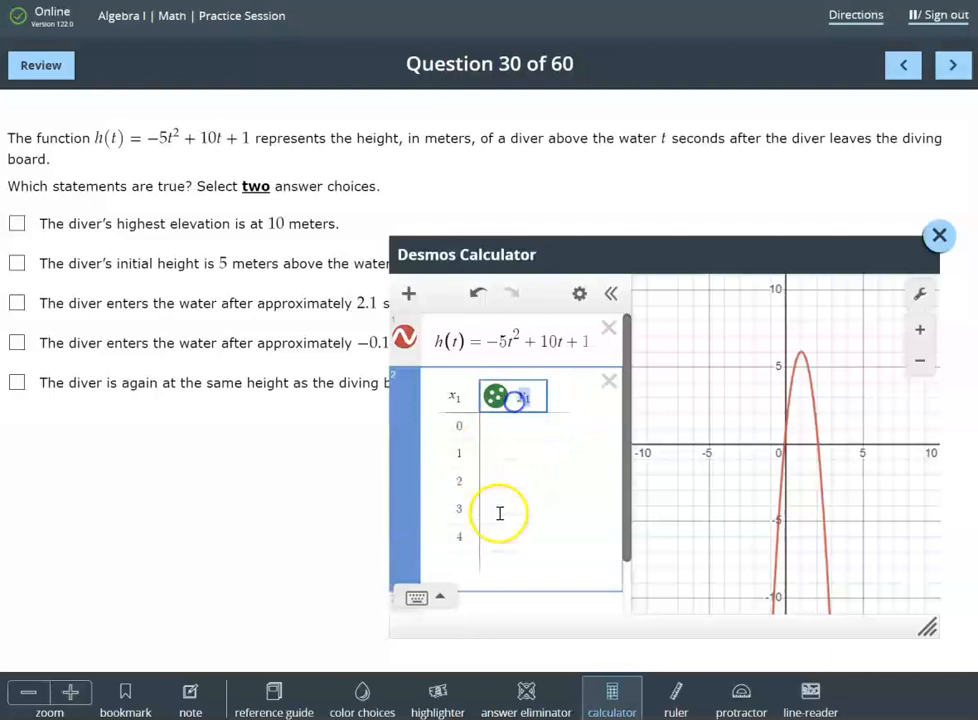
{"action": "type", "text": "(x1"}
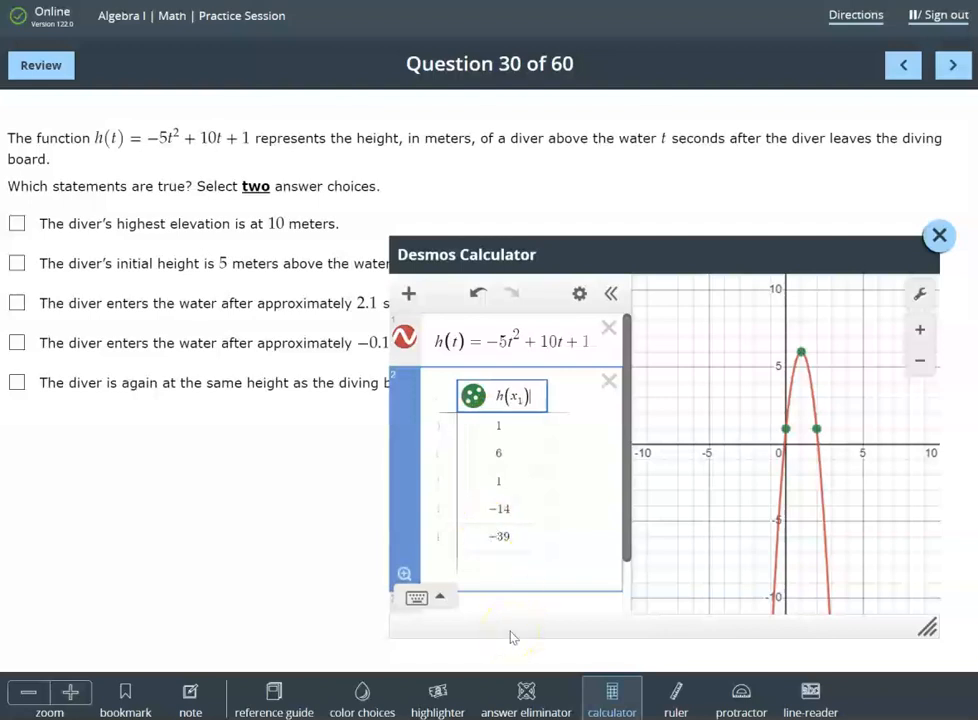
{"action": "left_click_drag", "start_coordinate": [631, 401], "coordinate": [694, 404]}
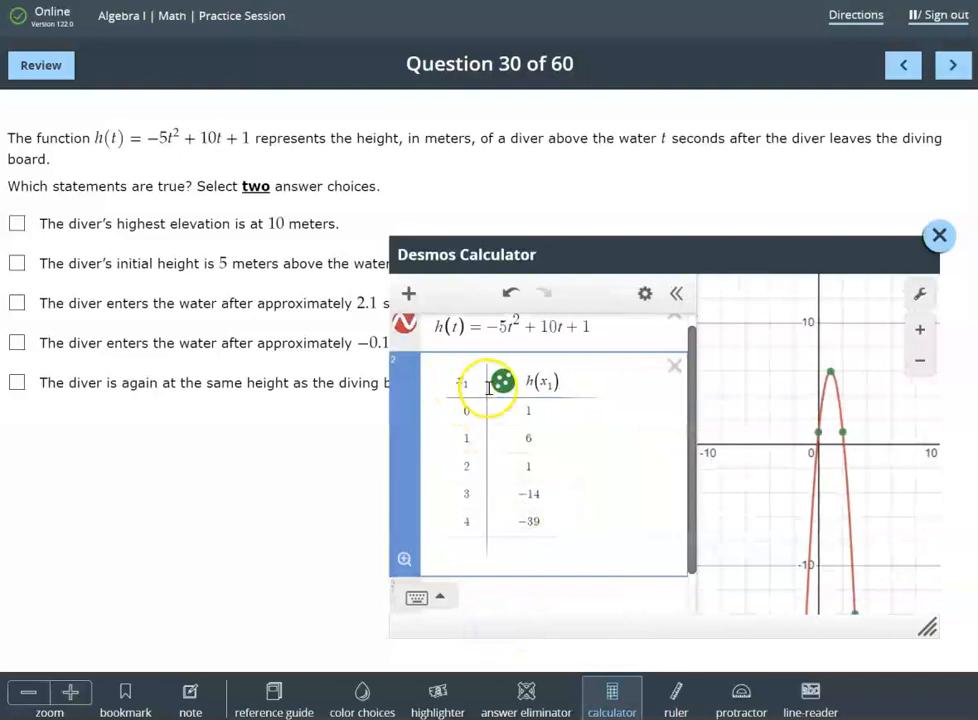
Remove the x₁ value 4 from the table and move the calculator window slightly up.
{"action": "left_click", "coordinate": [465, 522]}
{"action": "key", "text": "BackSpace"}
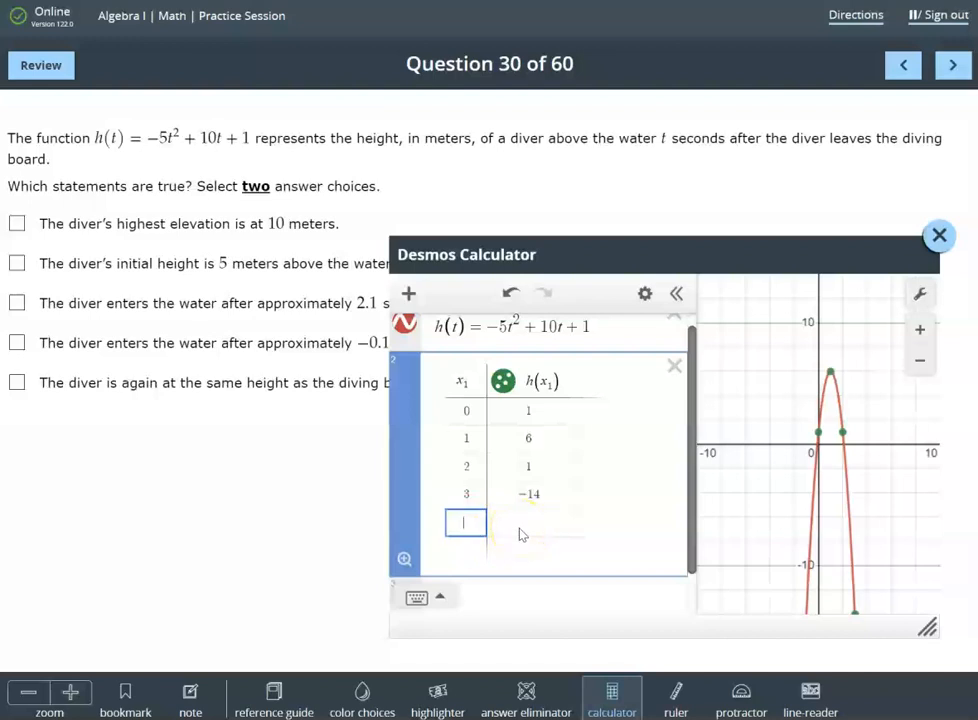
{"action": "left_click", "coordinate": [812, 504]}
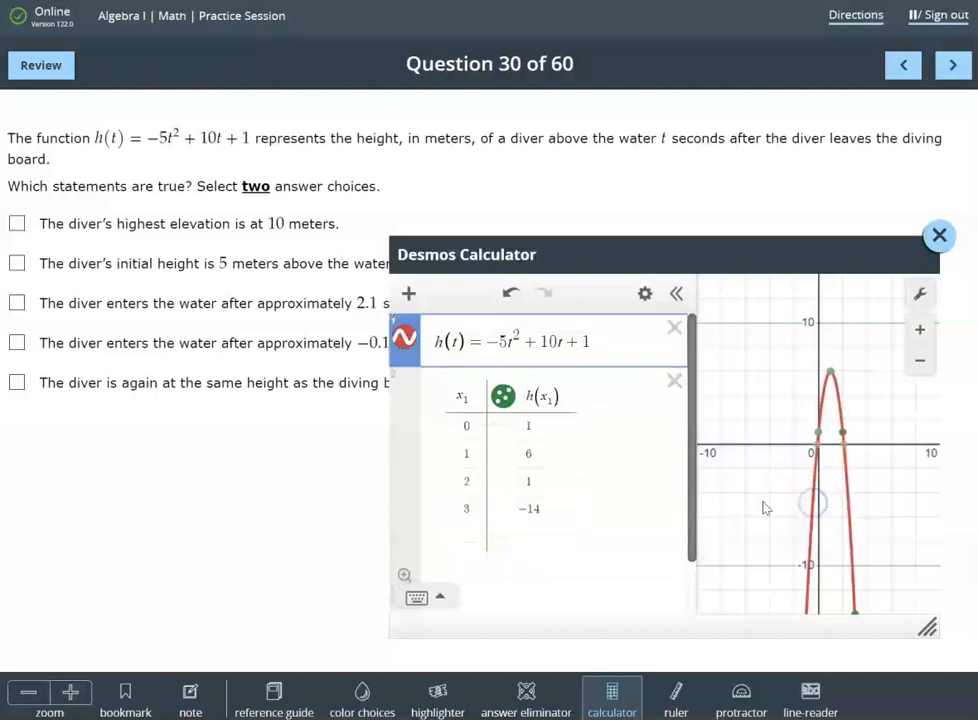
{"action": "left_click", "coordinate": [663, 256]}
{"action": "left_click_drag", "start_coordinate": [663, 256], "coordinate": [685, 216]}
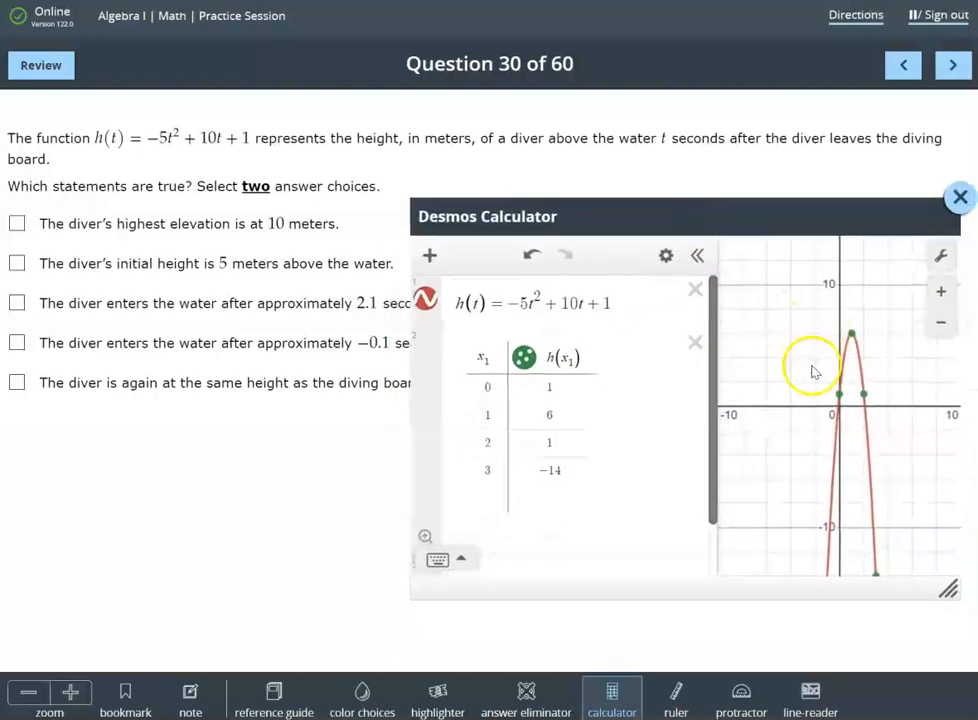
Zoom the graph to fit the table's points and frame the parabola's vertex and x-intercepts for inspection.
{"action": "scroll", "coordinate": [471, 464], "scroll_direction": "down", "scroll_amount": 2}
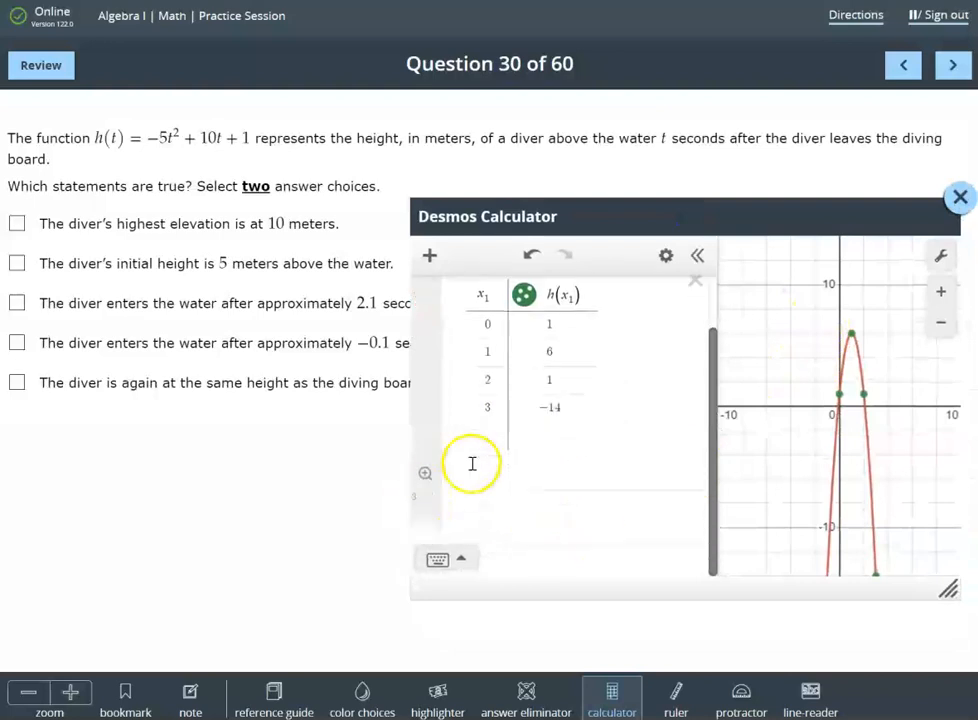
{"action": "left_click", "coordinate": [424, 479]}
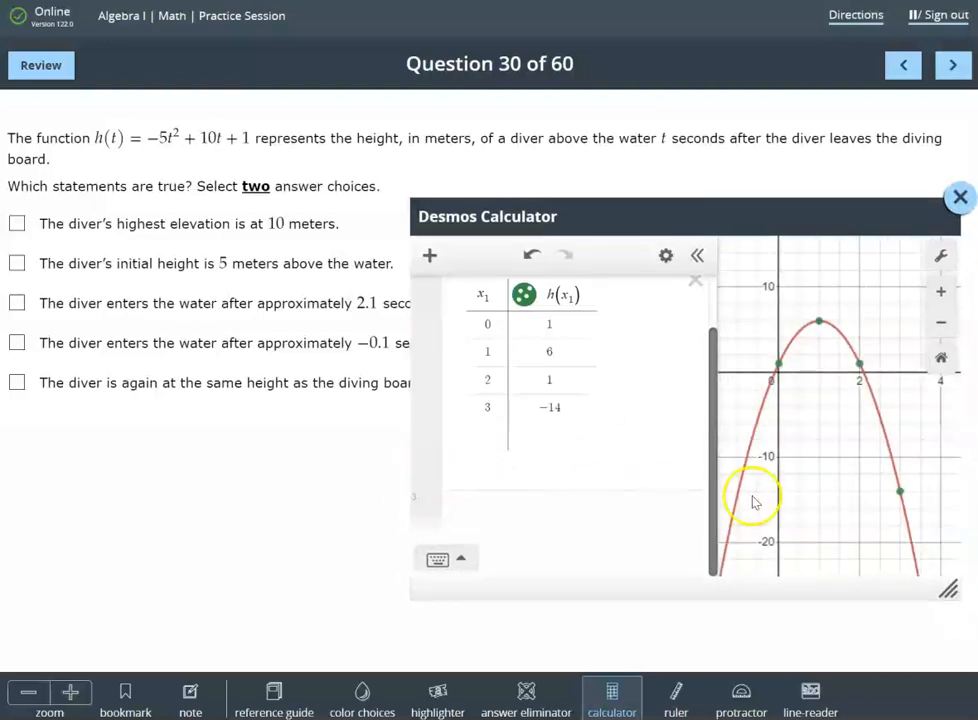
{"action": "scroll", "coordinate": [815, 410], "scroll_direction": "up", "scroll_amount": 1}
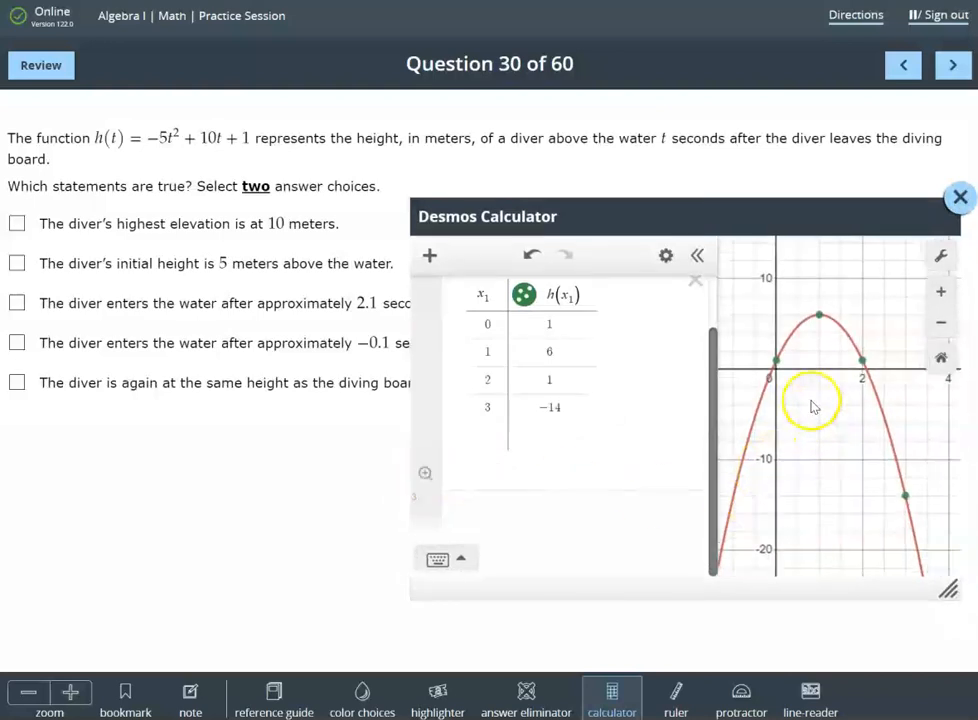
{"action": "left_click_drag", "start_coordinate": [812, 401], "coordinate": [821, 467]}
{"action": "scroll", "coordinate": [822, 469], "scroll_direction": "down", "scroll_amount": 1}
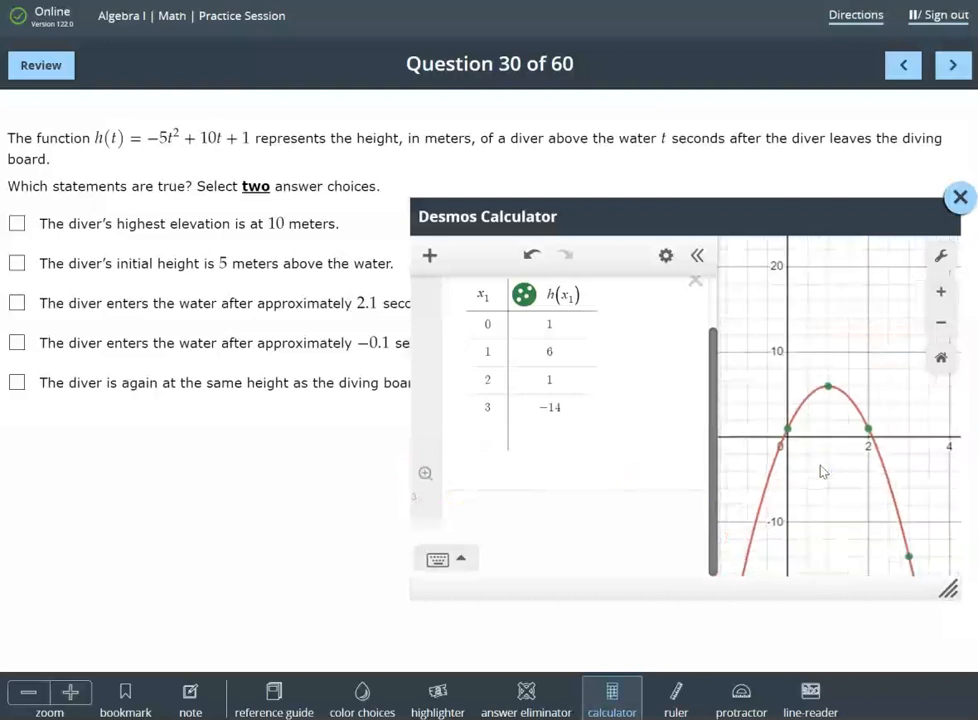
{"action": "scroll", "coordinate": [852, 477], "scroll_direction": "up", "scroll_amount": 2}
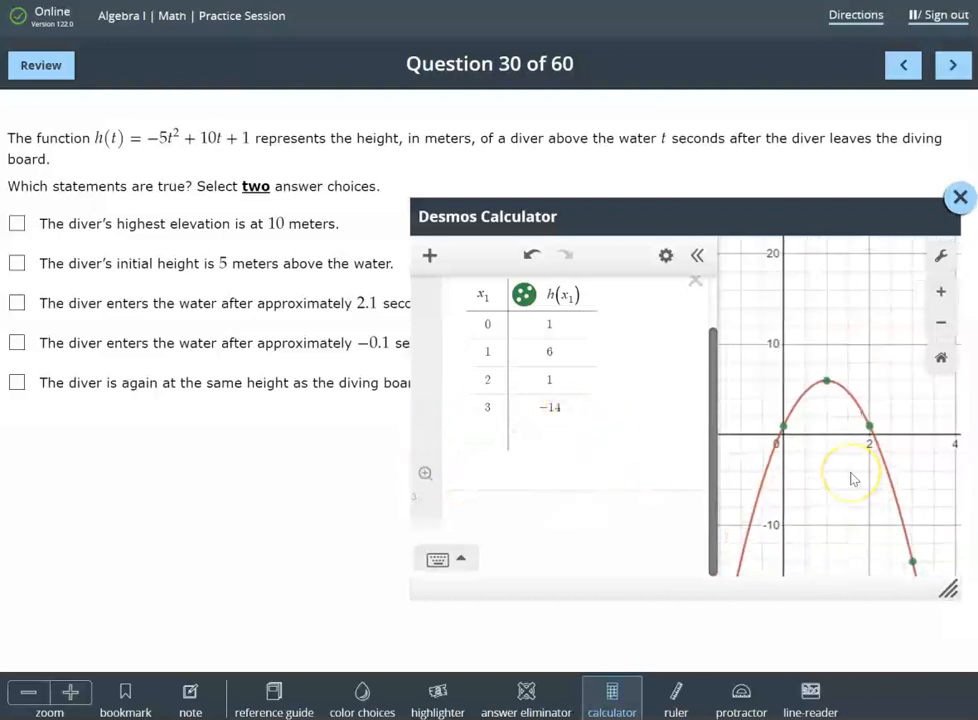
{"action": "left_click_drag", "start_coordinate": [845, 481], "coordinate": [859, 479]}
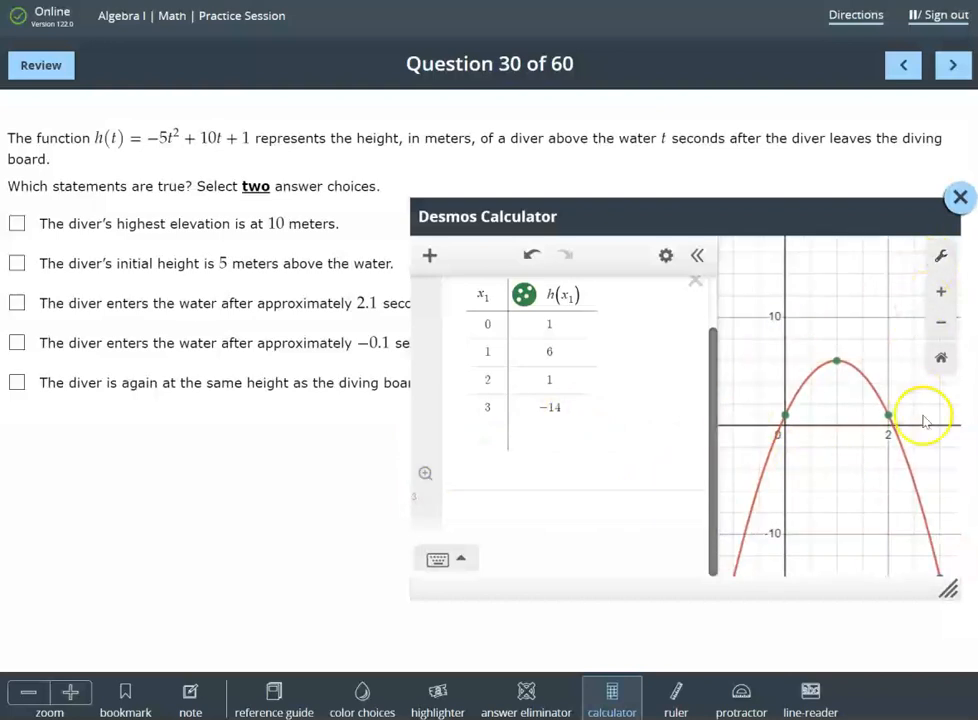
Shift the calculator window to uncover the answer choices and show the coordinates of the parabola's vertex and y-intercept.
{"action": "left_click_drag", "start_coordinate": [602, 218], "coordinate": [554, 204]}
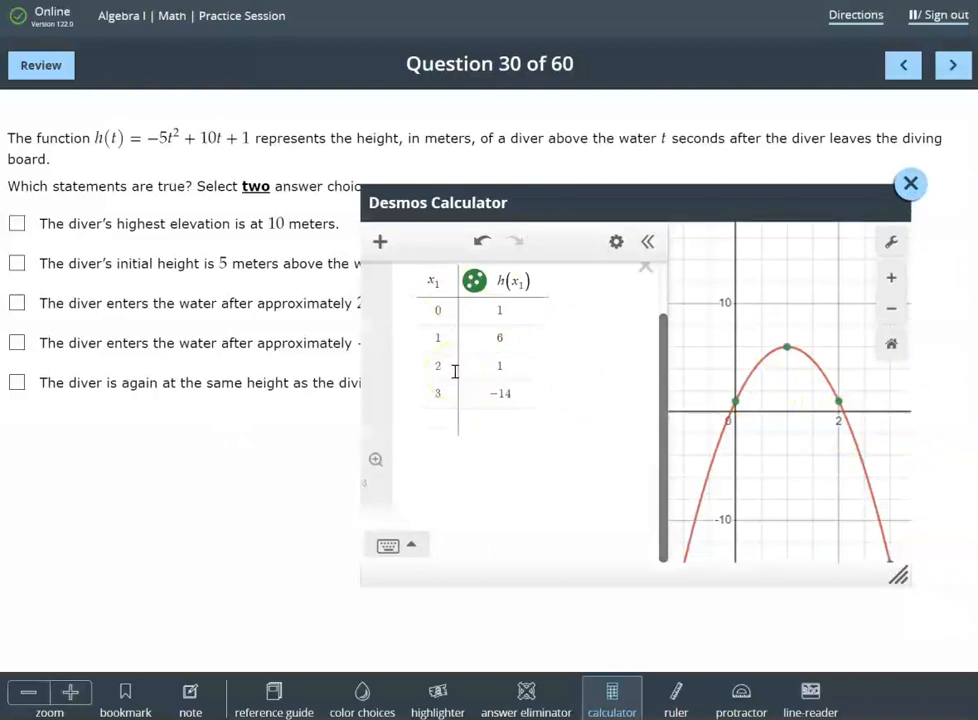
{"action": "left_click_drag", "start_coordinate": [570, 214], "coordinate": [648, 244]}
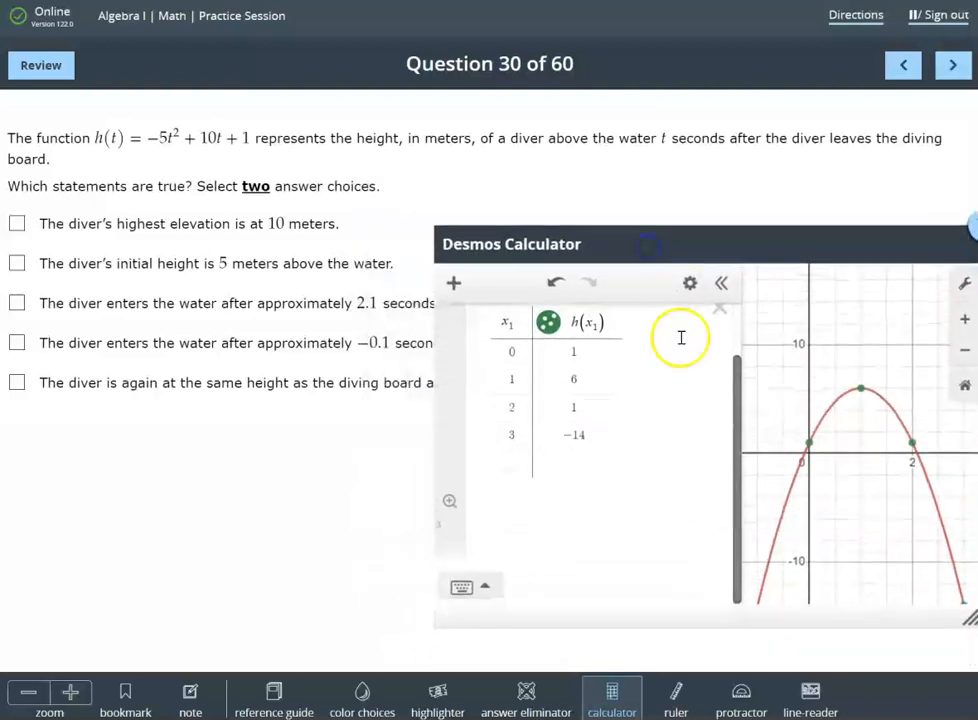
{"action": "left_click", "coordinate": [862, 390]}
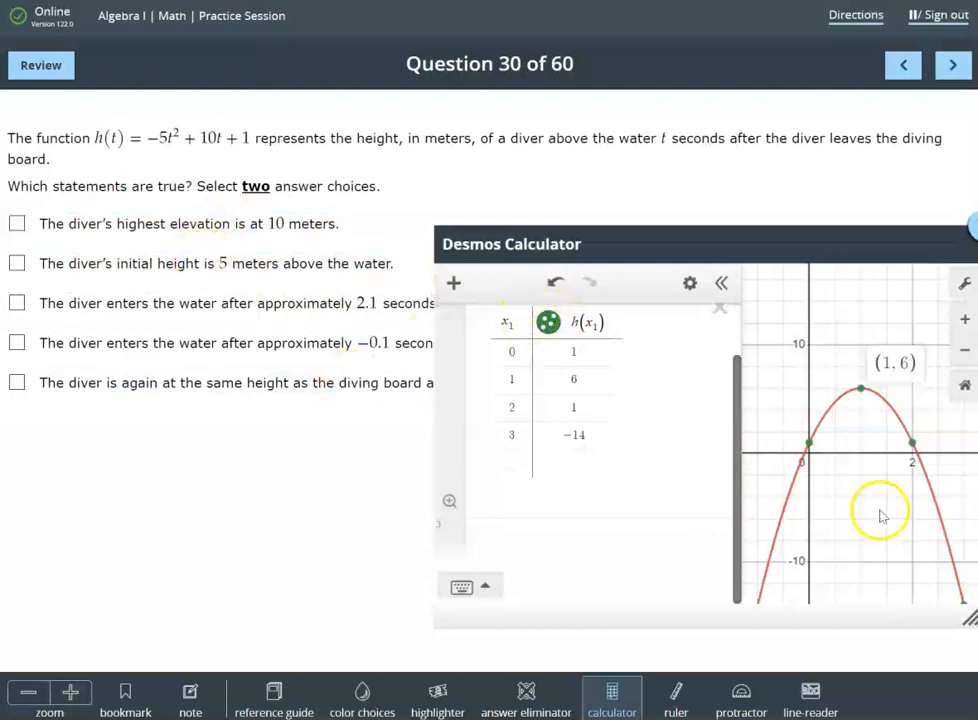
{"action": "left_click", "coordinate": [812, 450]}
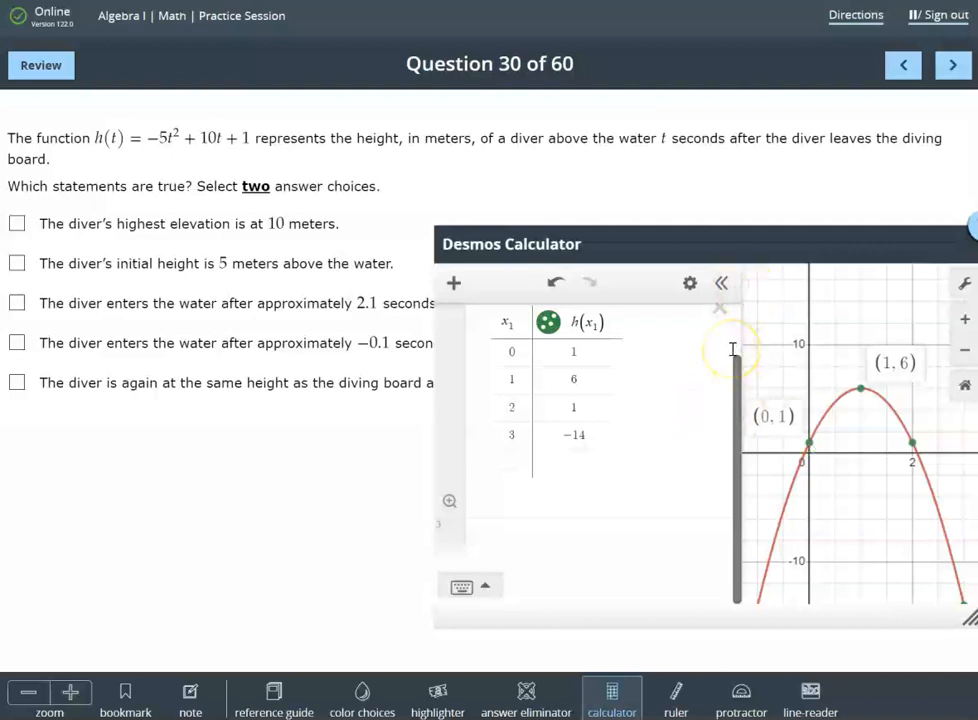
Show the coordinates of the parabola's positive x-intercept and select the statement that the diver enters the water after approximately 2.1 seconds.
{"action": "left_click", "coordinate": [917, 455]}
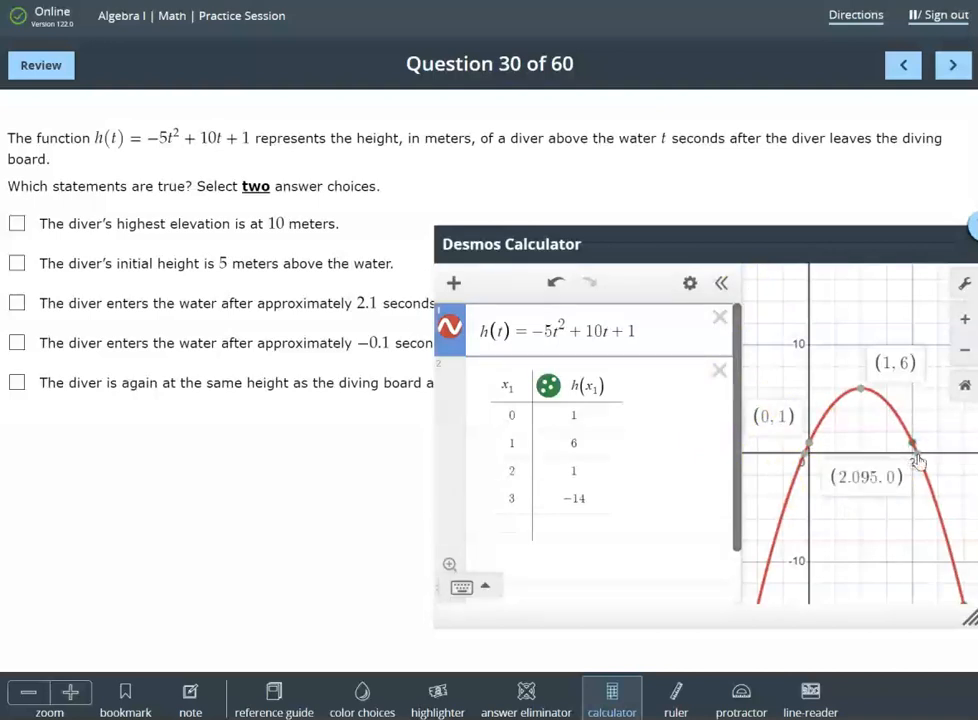
{"action": "left_click", "coordinate": [917, 454]}
{"action": "left_click", "coordinate": [903, 561]}
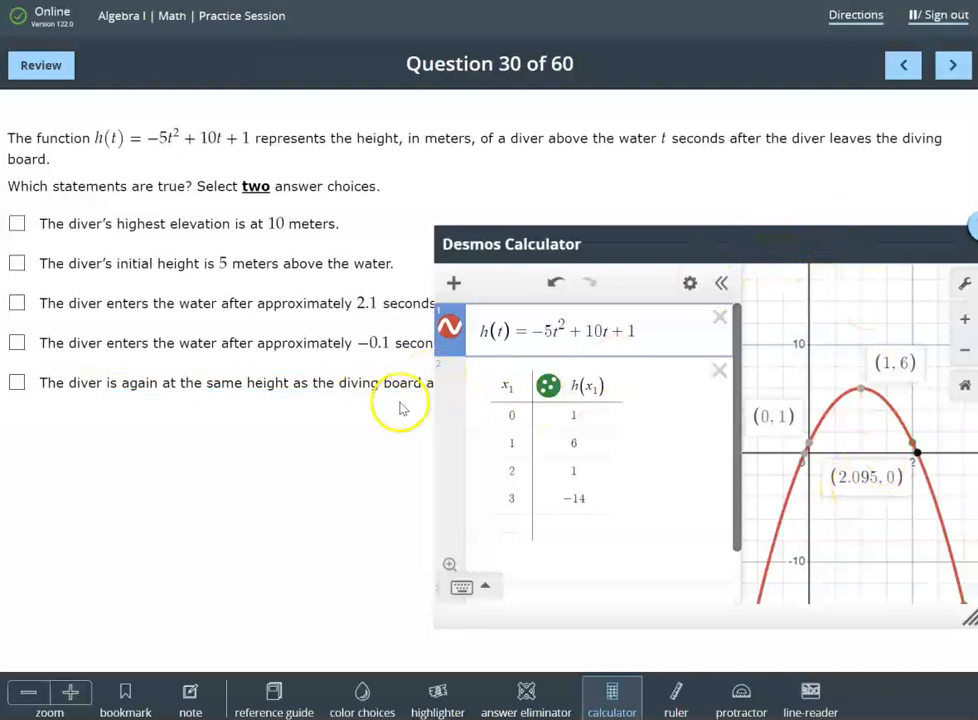
{"action": "left_click", "coordinate": [17, 302]}
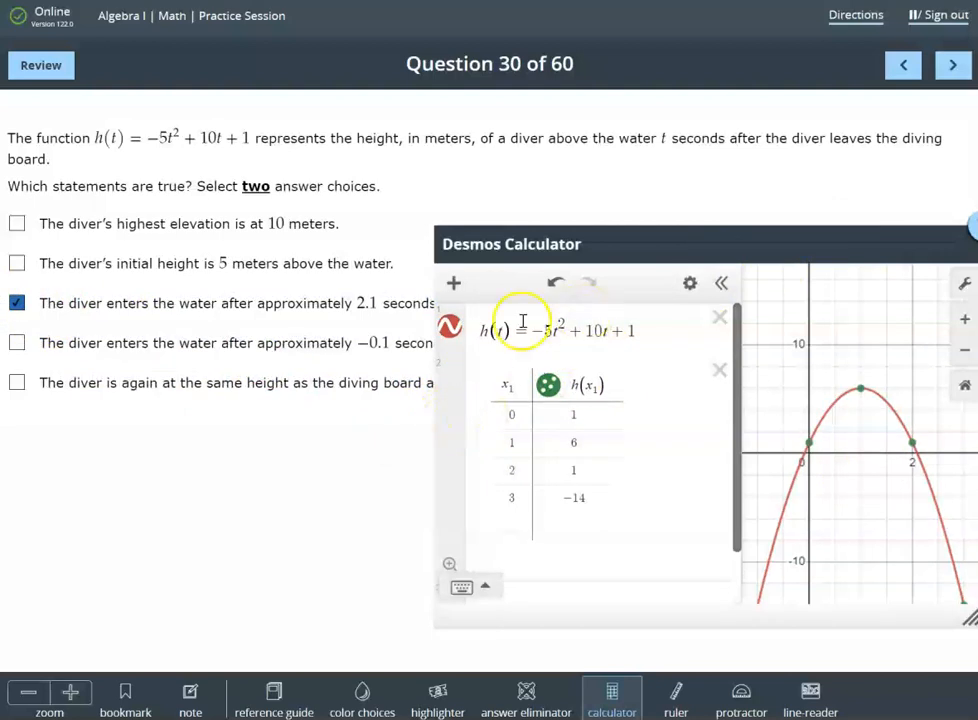
Check the parabola's negative x-intercept, then shrink and move the calculator window so that every answer choice is fully readable.
{"action": "left_click_drag", "start_coordinate": [627, 247], "coordinate": [650, 204]}
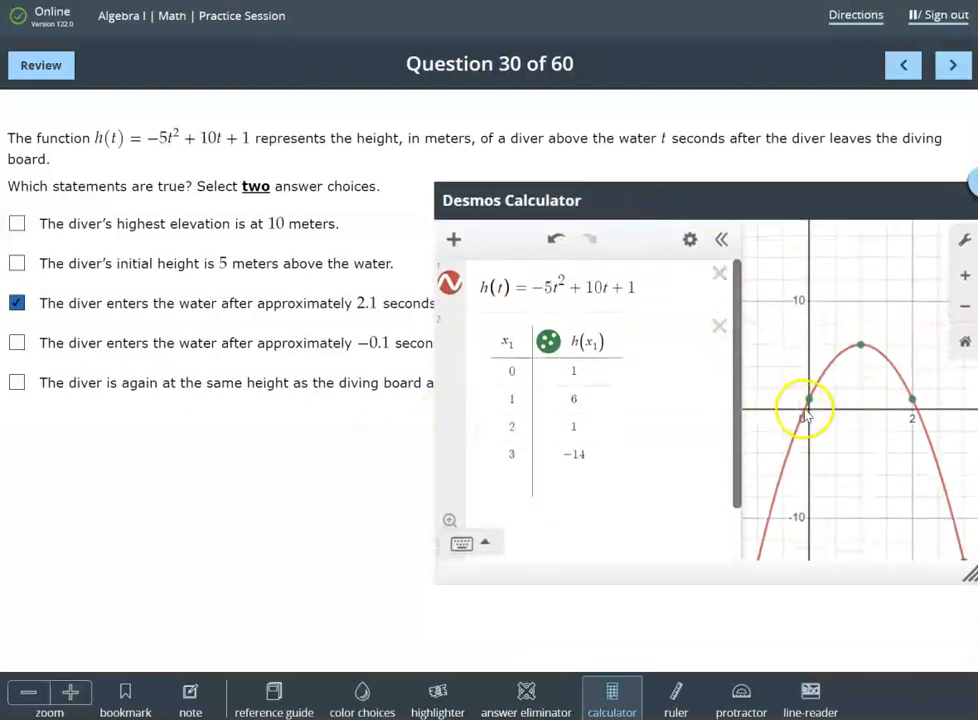
{"action": "left_click", "coordinate": [806, 412]}
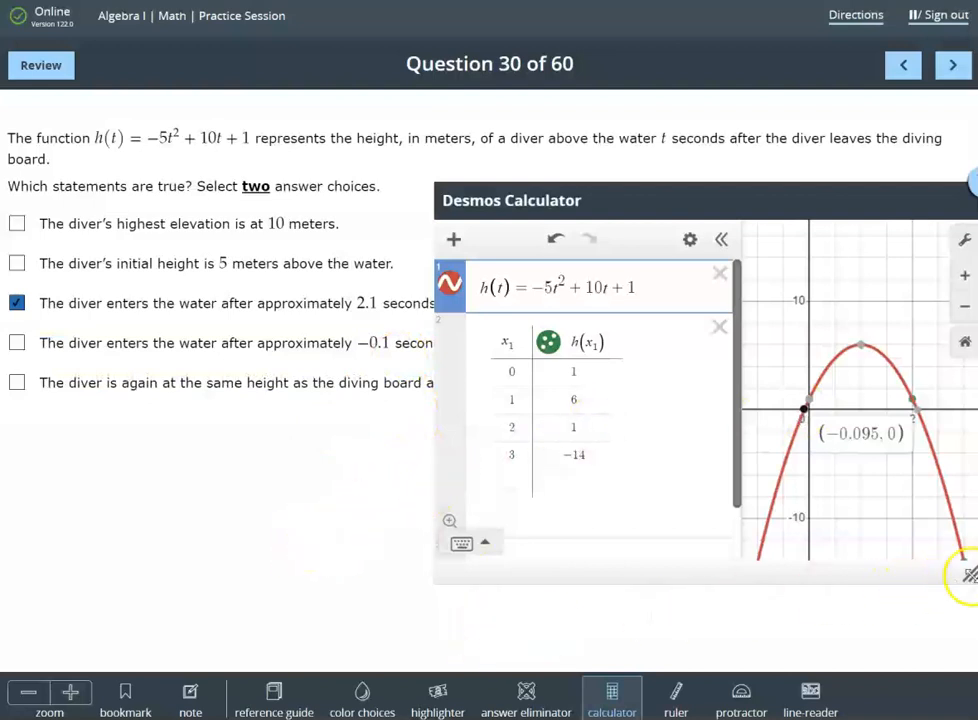
{"action": "left_click_drag", "start_coordinate": [968, 574], "coordinate": [873, 552]}
{"action": "left_click_drag", "start_coordinate": [633, 199], "coordinate": [727, 218]}
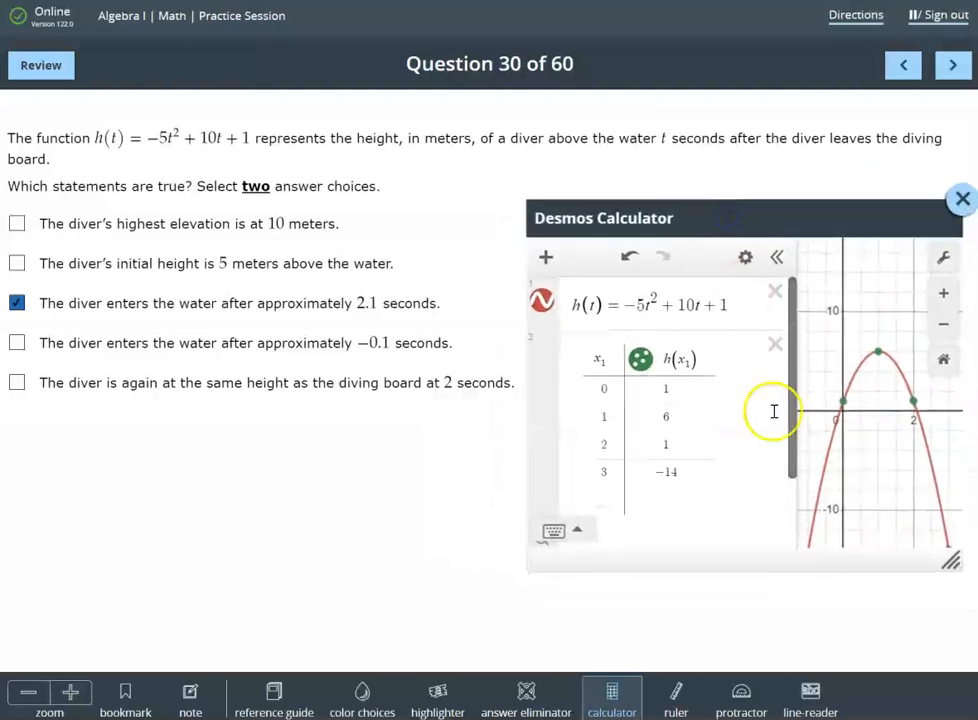
Compare the graph points at 0 and 2 seconds and select the statement about the diver being again at the diving board's height.
{"action": "left_click", "coordinate": [844, 401]}
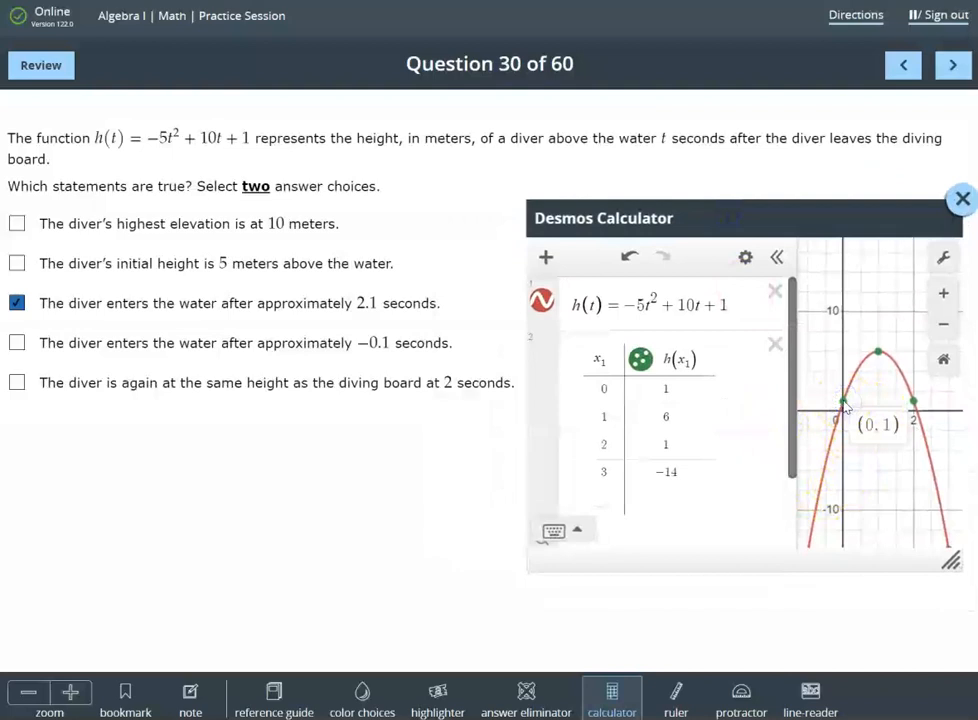
{"action": "left_click", "coordinate": [913, 402]}
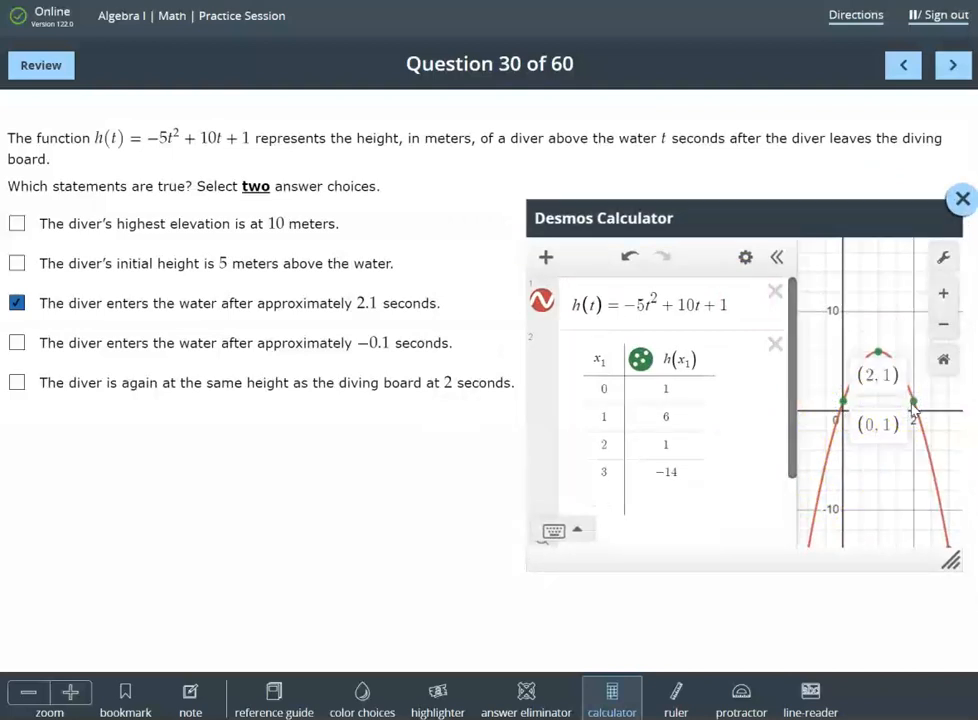
{"action": "left_click", "coordinate": [18, 383]}
{"action": "left_click", "coordinate": [24, 306]}
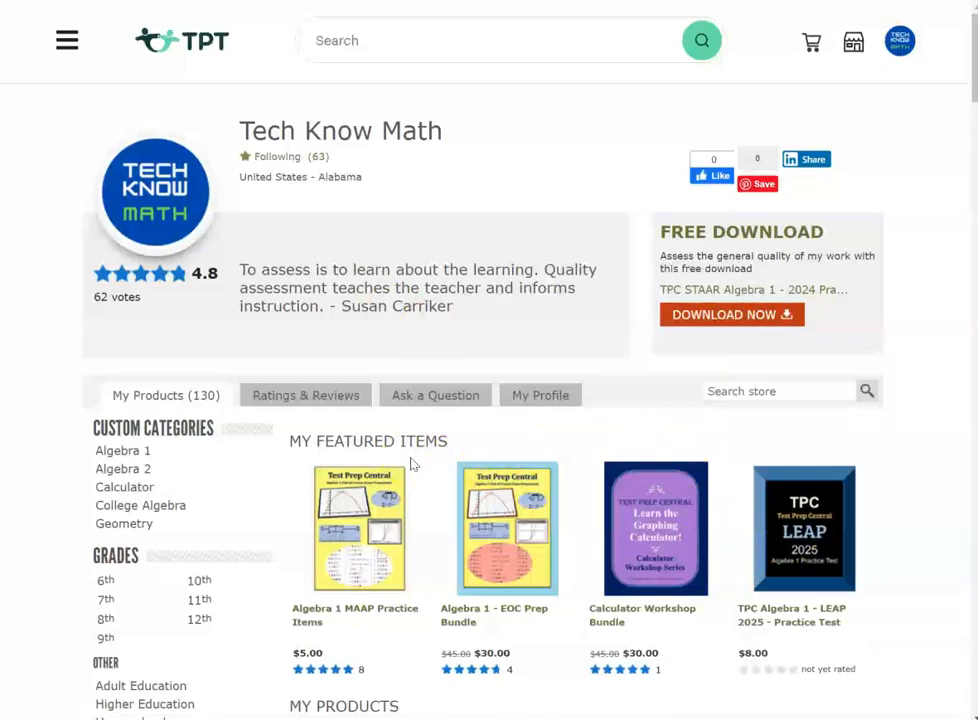
In the Tech Know Math store on TPT, sort the products by Most Recent and open TPC MAAP Algebra 1 - 2024 - Practice Set #2.
{"action": "scroll", "coordinate": [470, 459], "scroll_direction": "down", "scroll_amount": 1}
{"action": "scroll", "coordinate": [472, 456], "scroll_direction": "down", "scroll_amount": 2}
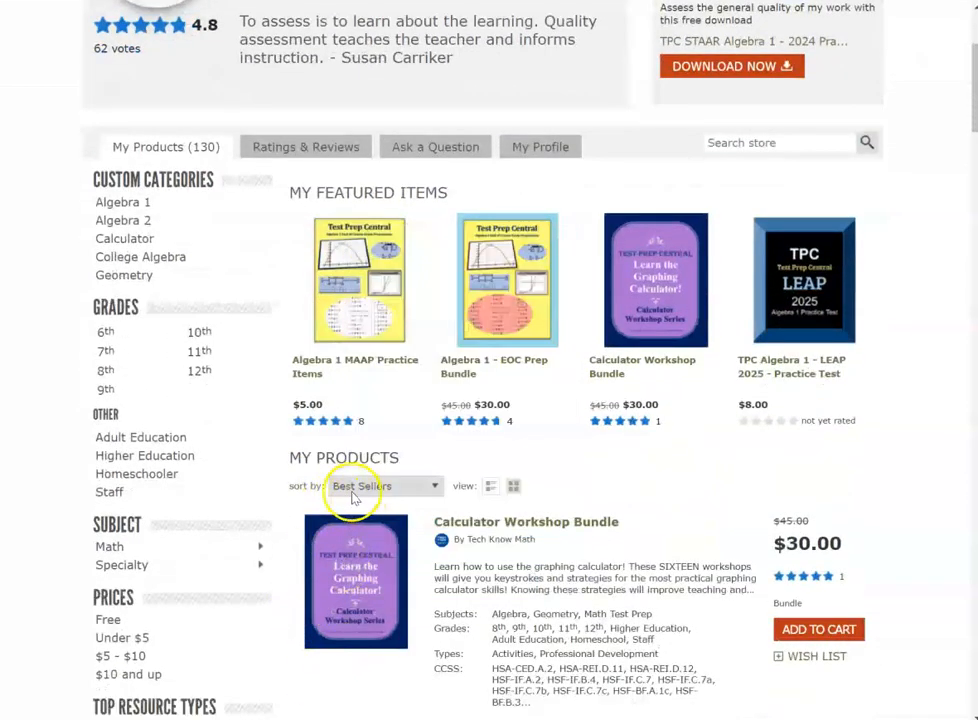
{"action": "left_click", "coordinate": [406, 488]}
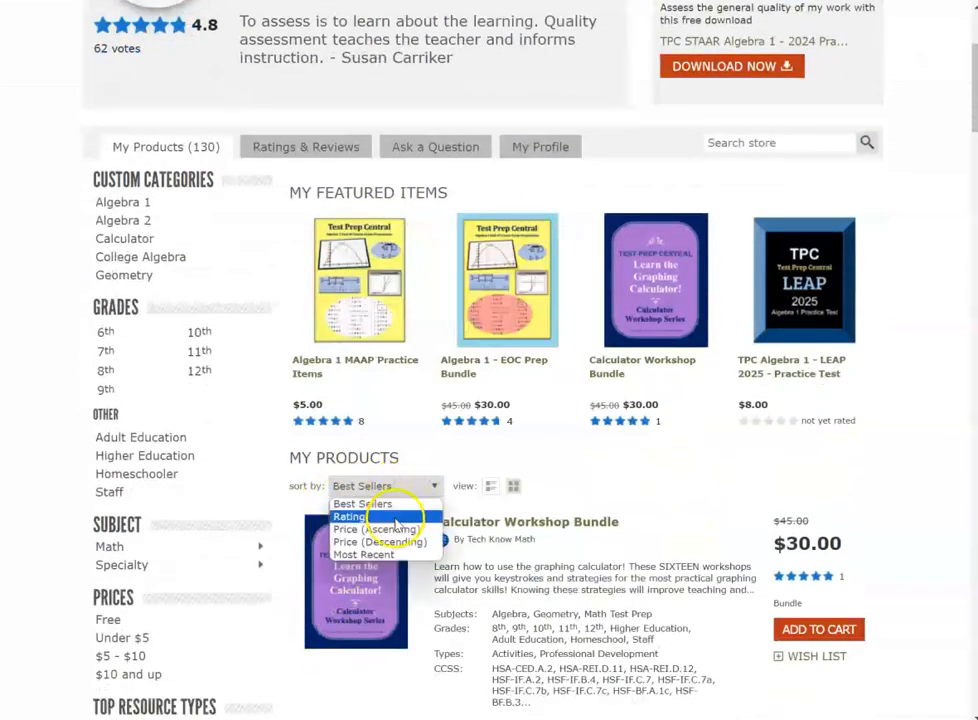
{"action": "left_click", "coordinate": [379, 555]}
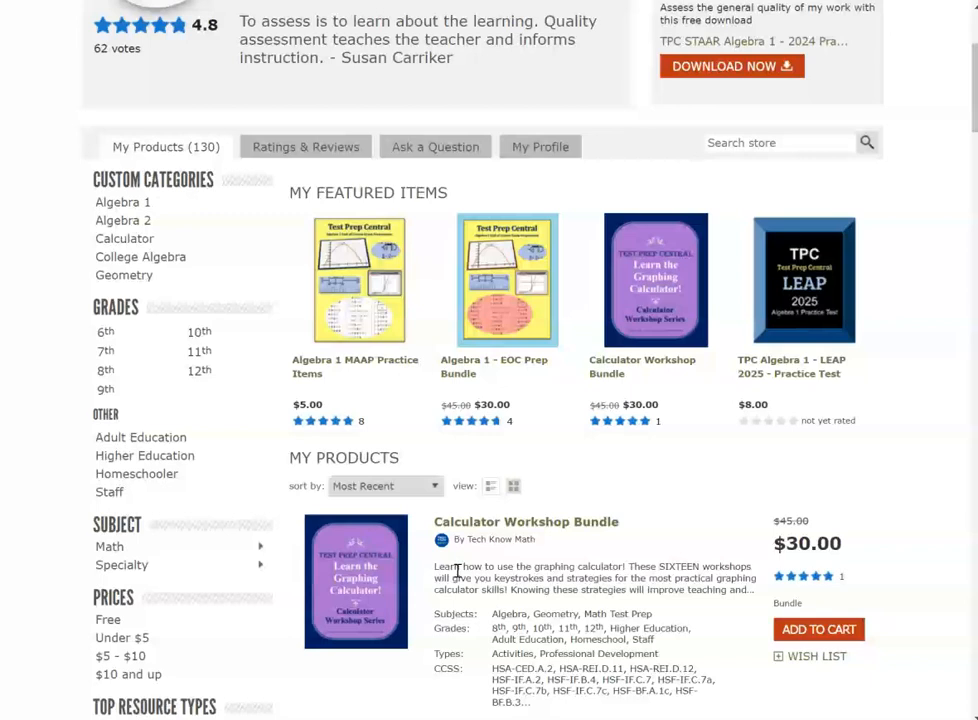
{"action": "scroll", "coordinate": [457, 570], "scroll_direction": "down", "scroll_amount": 2}
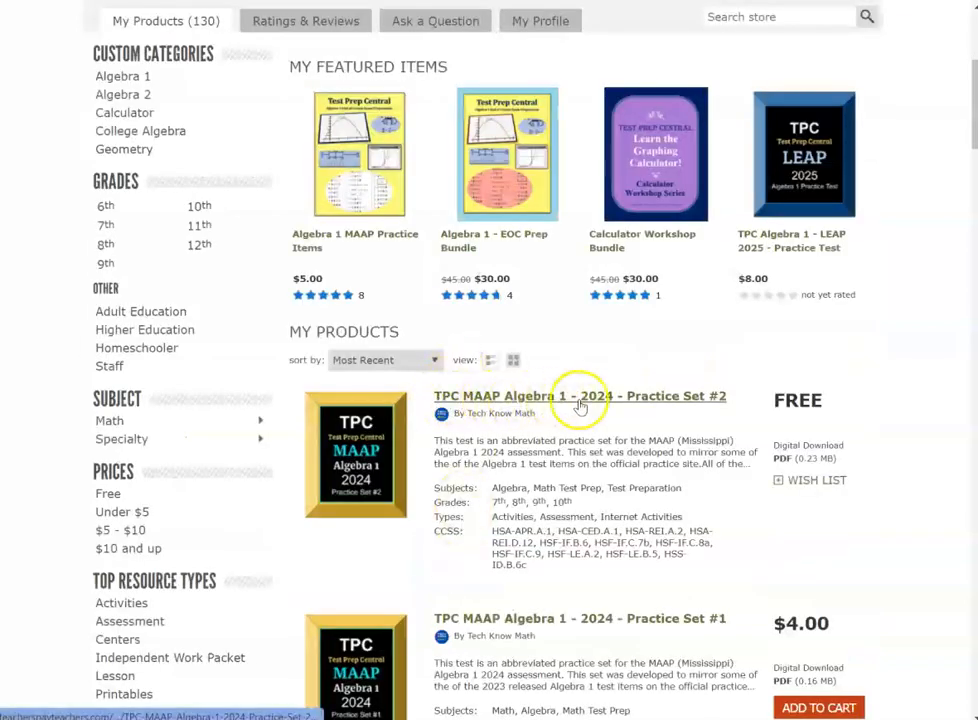
{"action": "left_click", "coordinate": [490, 400]}
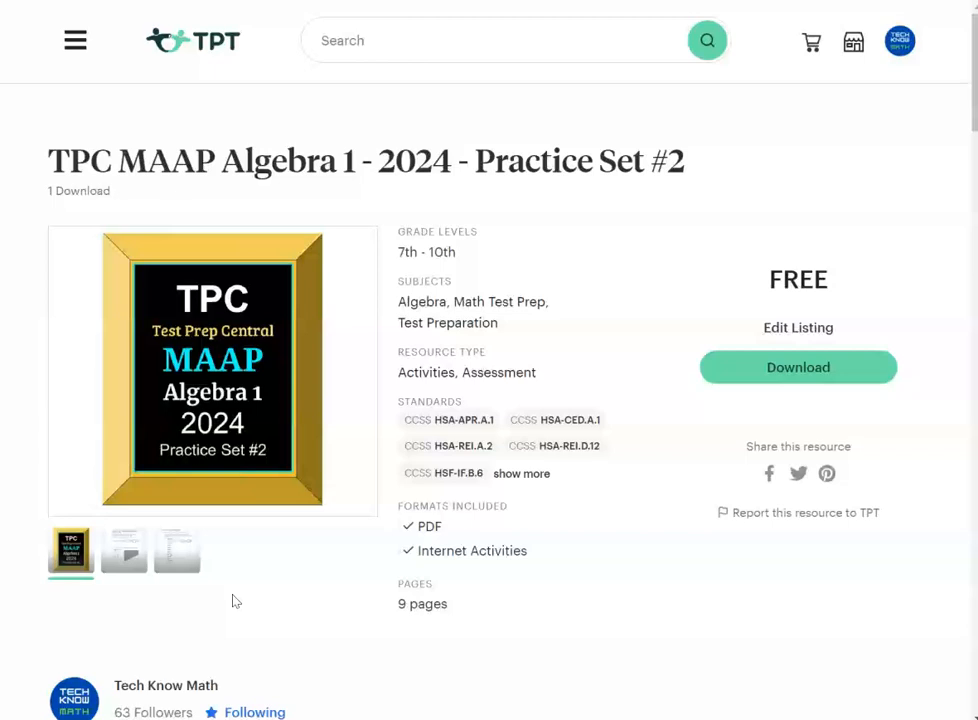
Show the third preview image of the practice set, the blank answer document.
{"action": "left_click", "coordinate": [223, 603]}
{"action": "left_click", "coordinate": [180, 553]}
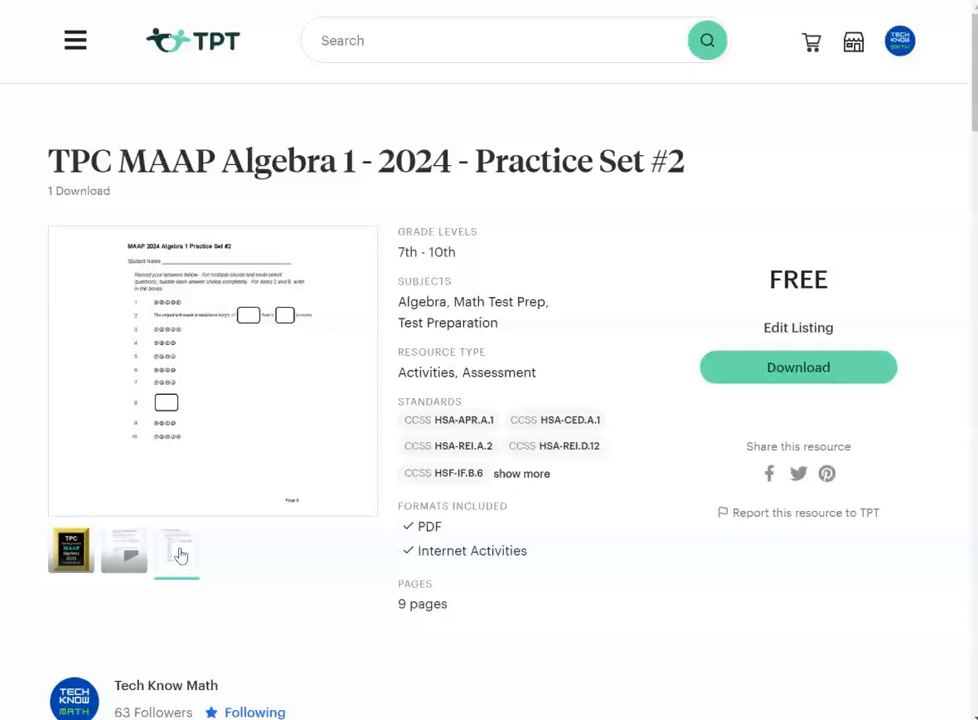
{"action": "scroll", "coordinate": [181, 556], "scroll_direction": "down", "scroll_amount": 3}
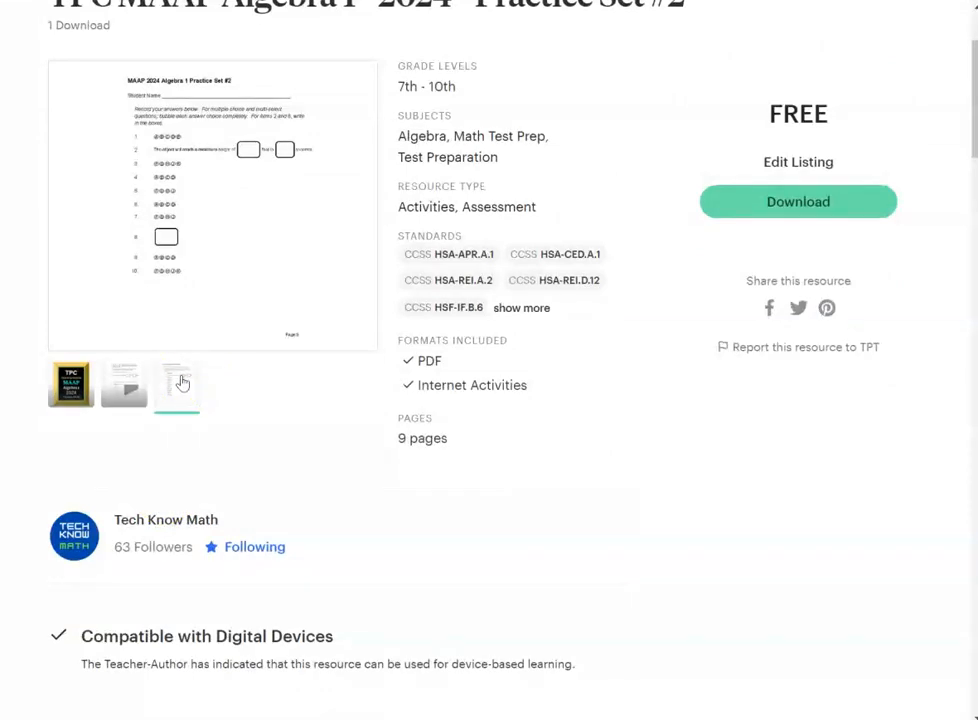
{"action": "scroll", "coordinate": [182, 383], "scroll_direction": "up", "scroll_amount": 2}
{"action": "left_click", "coordinate": [174, 456]}
Read the practice set's description, including its links, answer key information and intended use with the Desmos calculator.
{"action": "scroll", "coordinate": [174, 470], "scroll_direction": "down", "scroll_amount": 9}
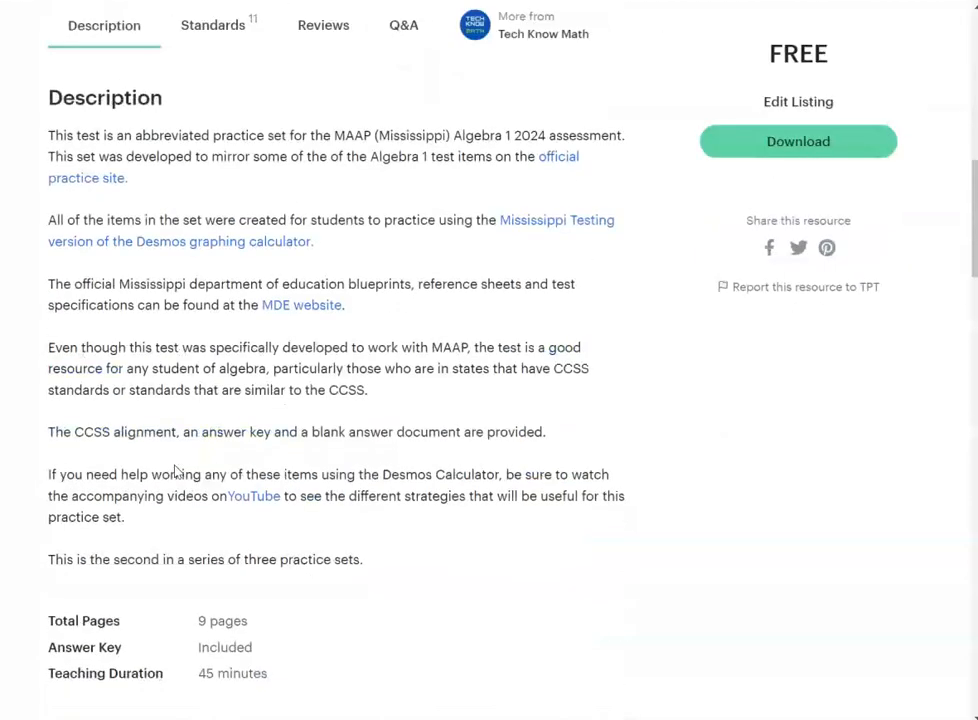
{"action": "scroll", "coordinate": [175, 470], "scroll_direction": "up", "scroll_amount": 2}
{"action": "scroll", "coordinate": [175, 470], "scroll_direction": "down", "scroll_amount": 2}
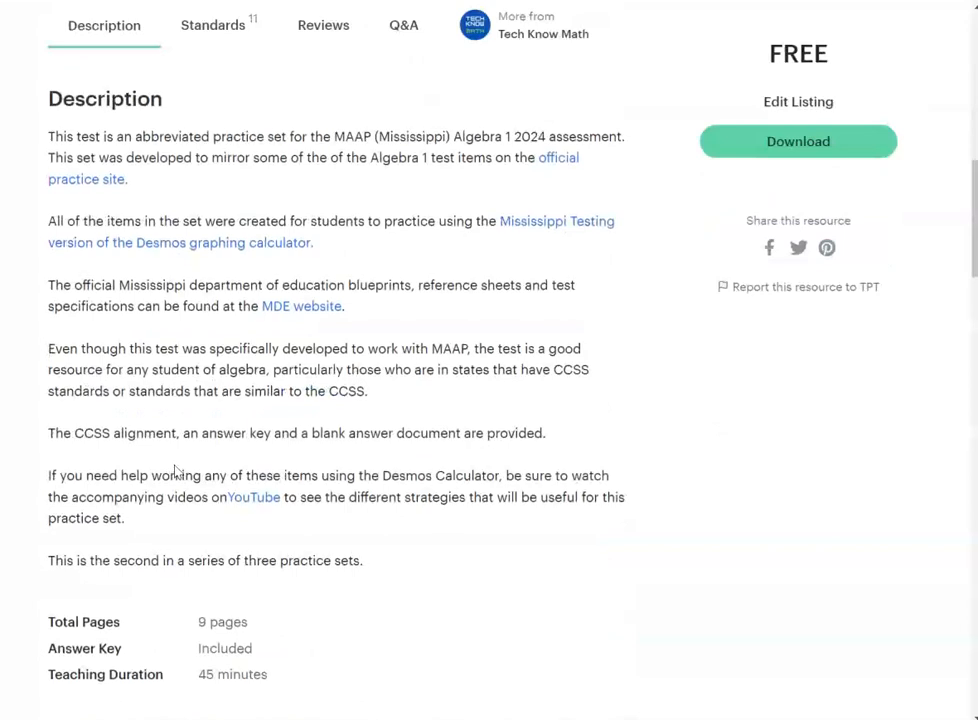
{"action": "scroll", "coordinate": [175, 470], "scroll_direction": "up", "scroll_amount": 1}
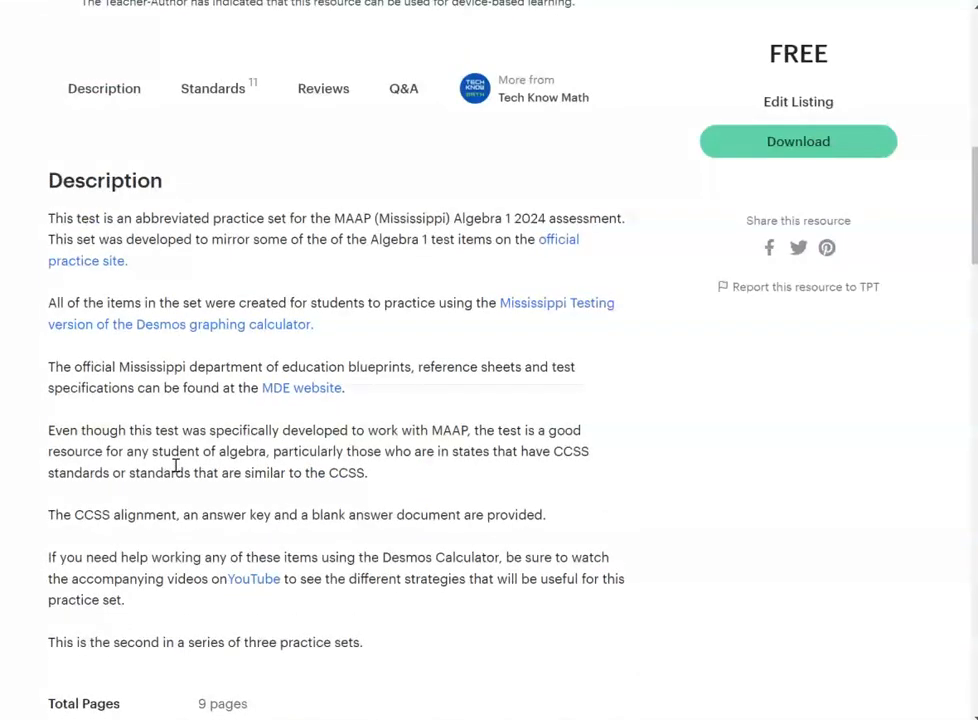
{"action": "scroll", "coordinate": [175, 466], "scroll_direction": "down", "scroll_amount": 1}
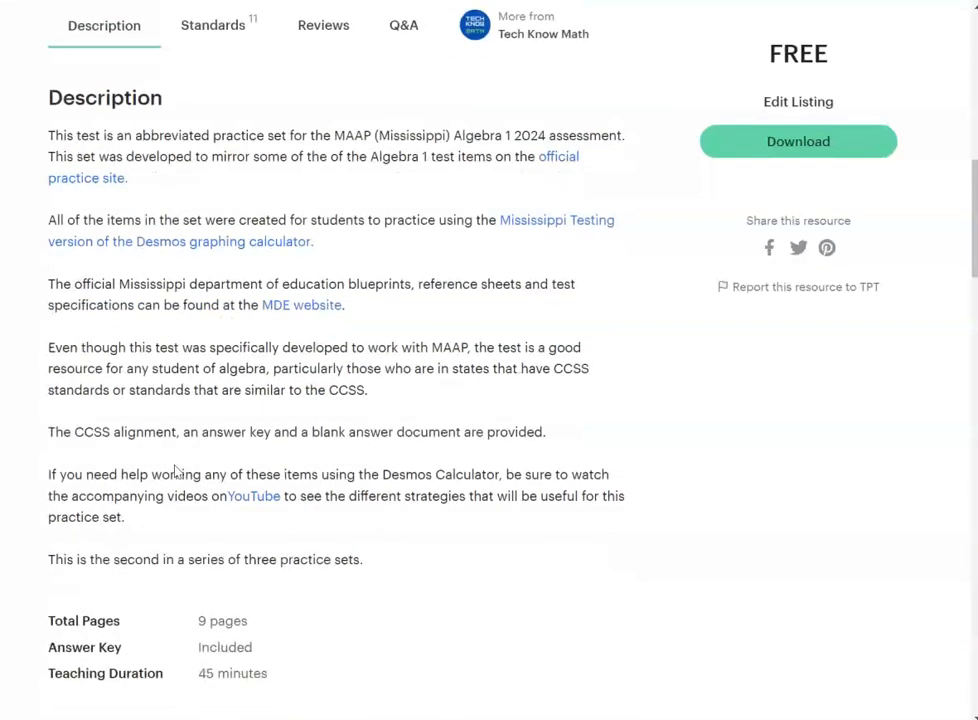
{"action": "scroll", "coordinate": [175, 470], "scroll_direction": "up", "scroll_amount": 1}
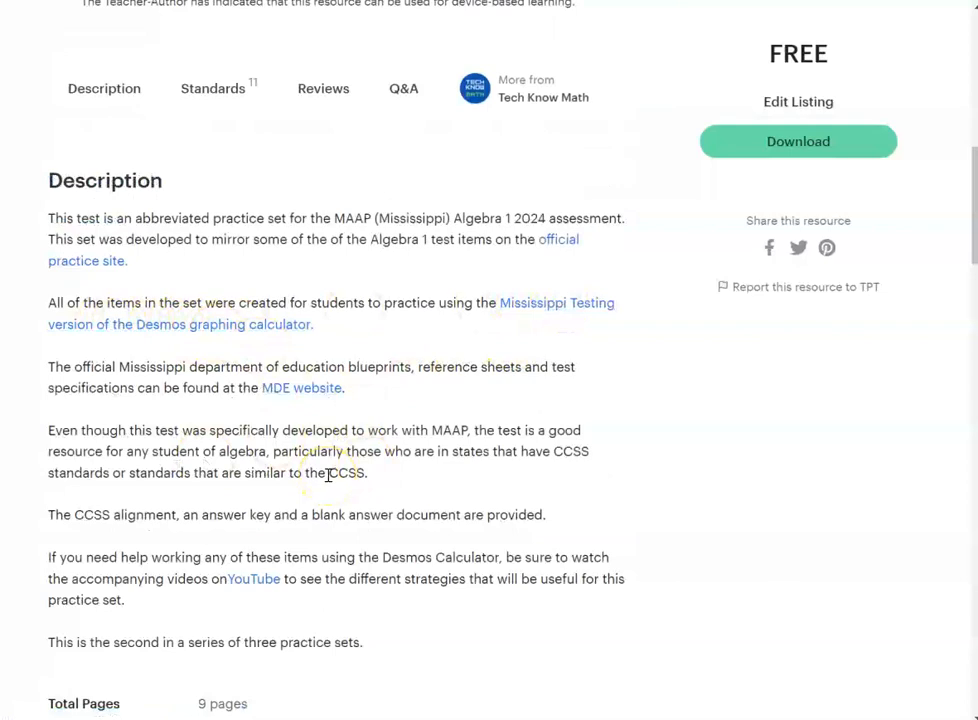
{"action": "scroll", "coordinate": [328, 476], "scroll_direction": "up", "scroll_amount": 7}
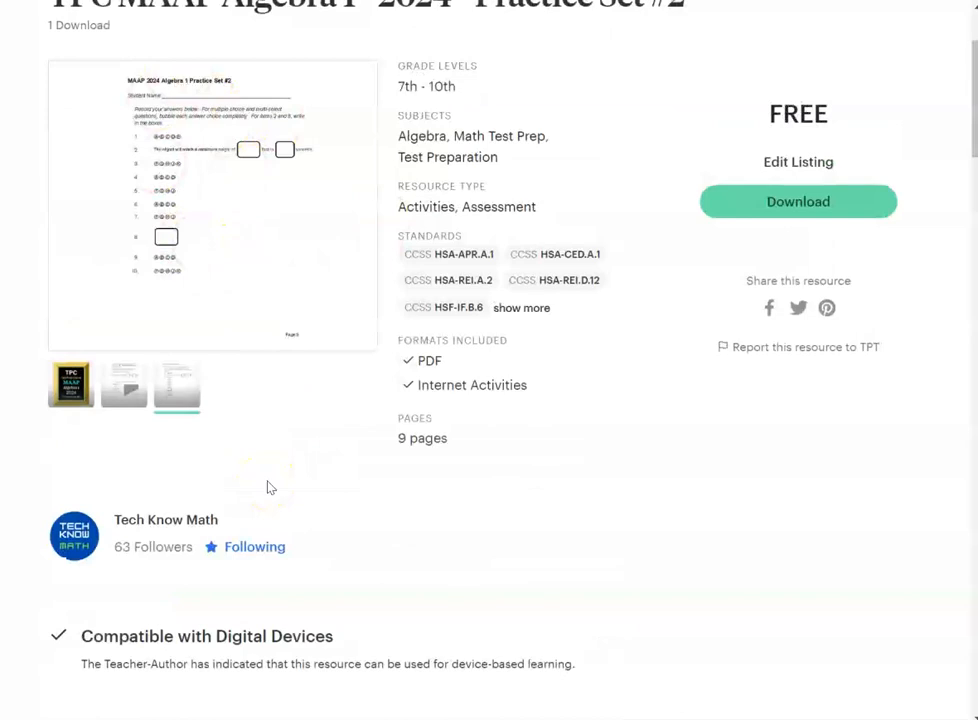
Look through the practice set's listing down to its CCSS standards and return to the product overview.
{"action": "scroll", "coordinate": [268, 487], "scroll_direction": "down", "scroll_amount": 2}
{"action": "scroll", "coordinate": [268, 487], "scroll_direction": "up", "scroll_amount": 3}
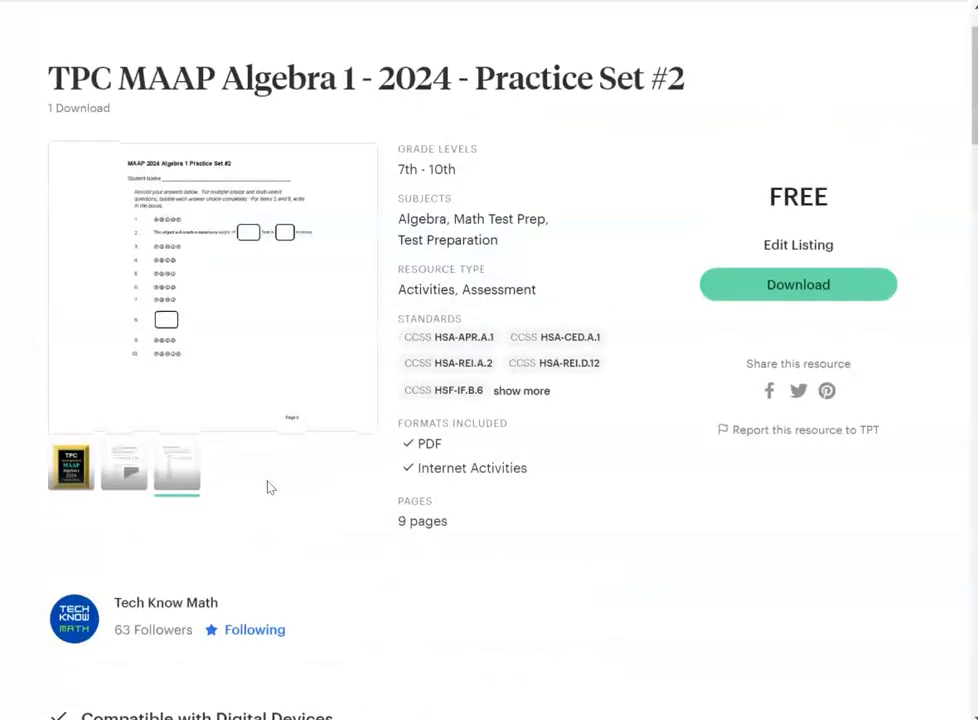
{"action": "scroll", "coordinate": [268, 487], "scroll_direction": "down", "scroll_amount": 1}
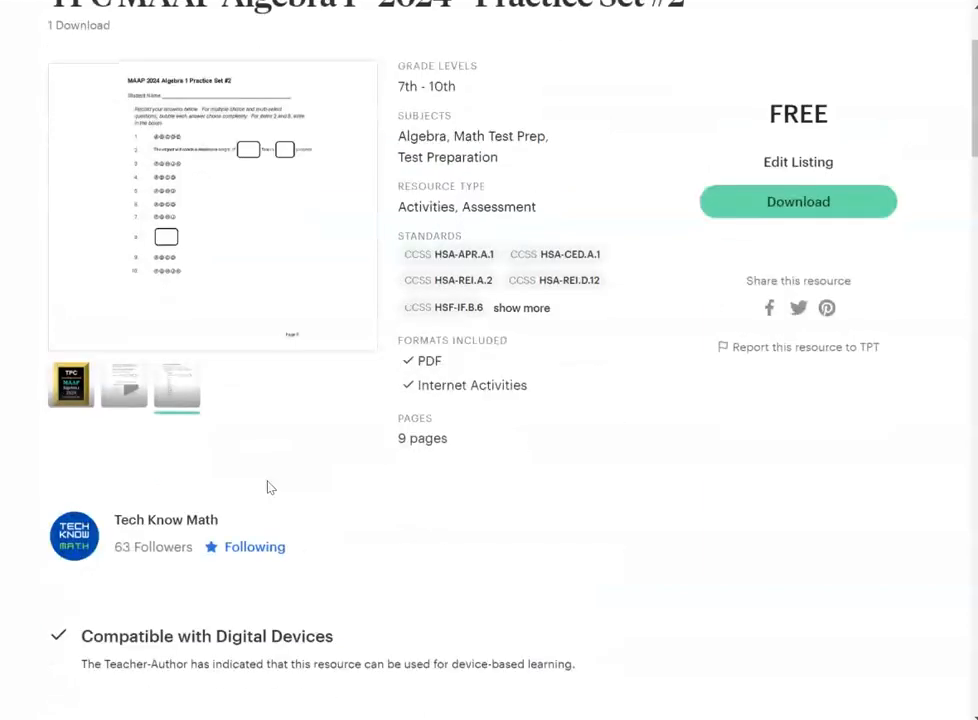
{"action": "scroll", "coordinate": [268, 487], "scroll_direction": "down", "scroll_amount": 12}
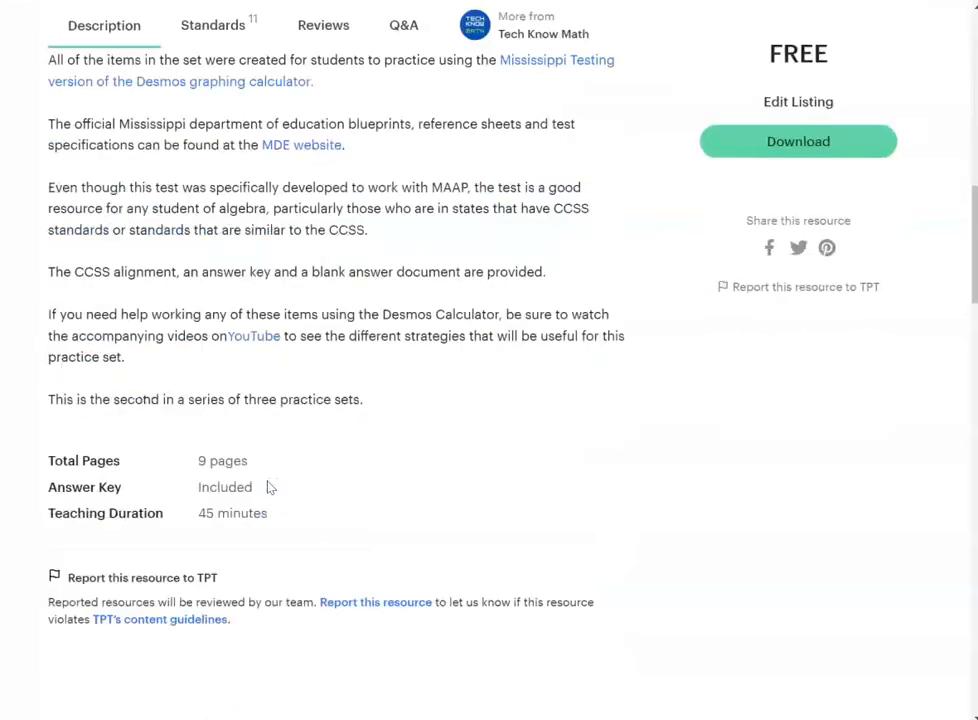
{"action": "scroll", "coordinate": [268, 487], "scroll_direction": "down", "scroll_amount": 7}
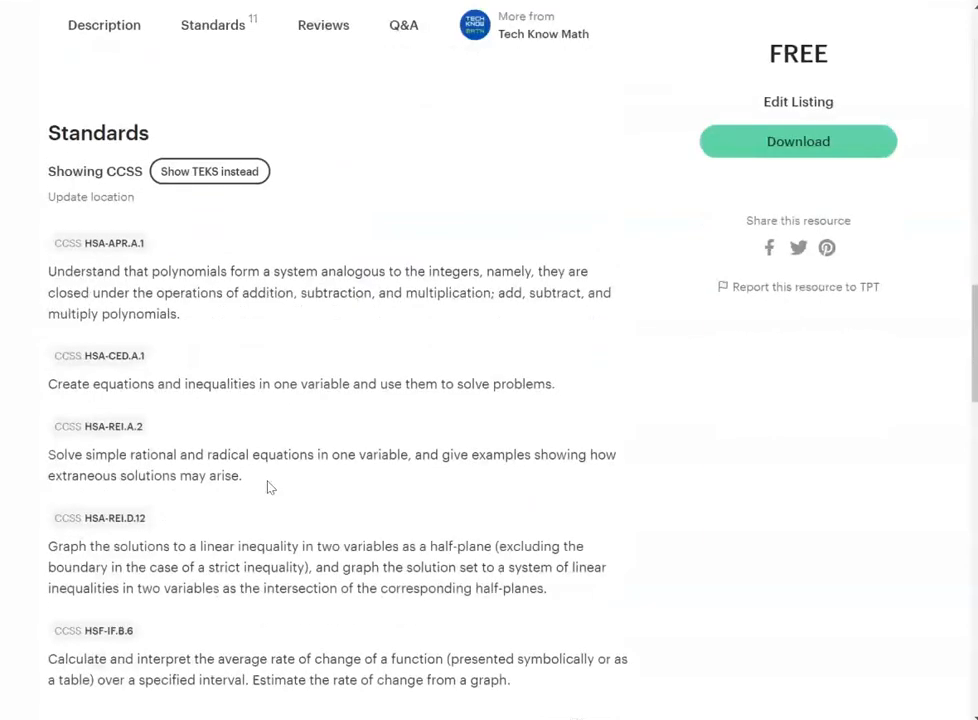
{"action": "scroll", "coordinate": [268, 487], "scroll_direction": "down", "scroll_amount": 3}
{"action": "scroll", "coordinate": [268, 487], "scroll_direction": "up", "scroll_amount": 11}
{"action": "scroll", "coordinate": [268, 484], "scroll_direction": "up", "scroll_amount": 2}
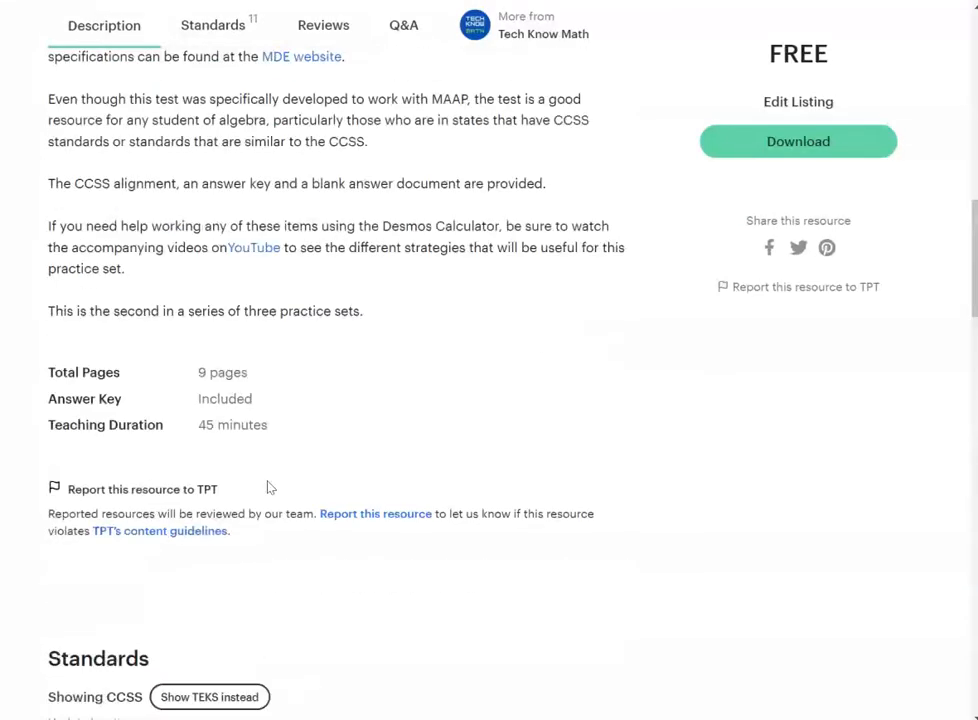
{"action": "scroll", "coordinate": [268, 487], "scroll_direction": "up", "scroll_amount": 10}
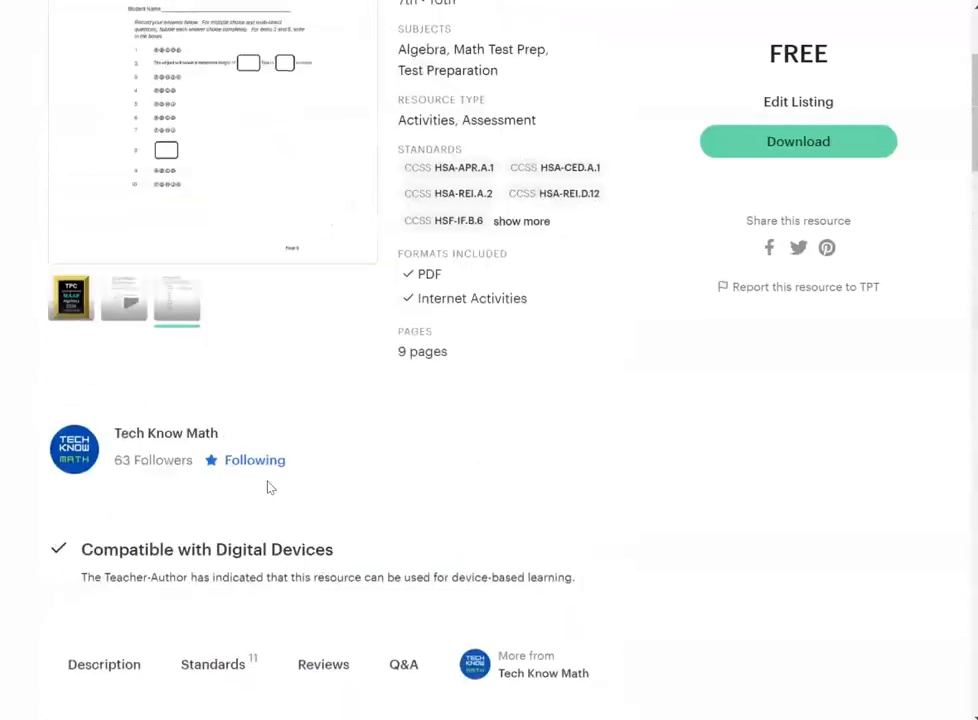
{"action": "scroll", "coordinate": [268, 487], "scroll_direction": "up", "scroll_amount": 2}
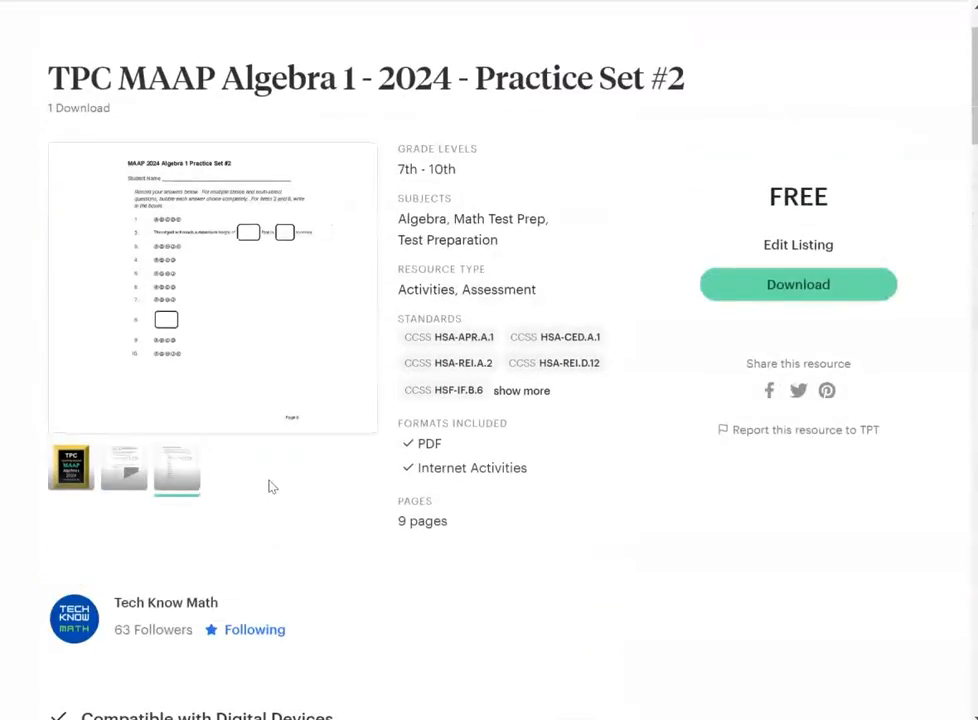